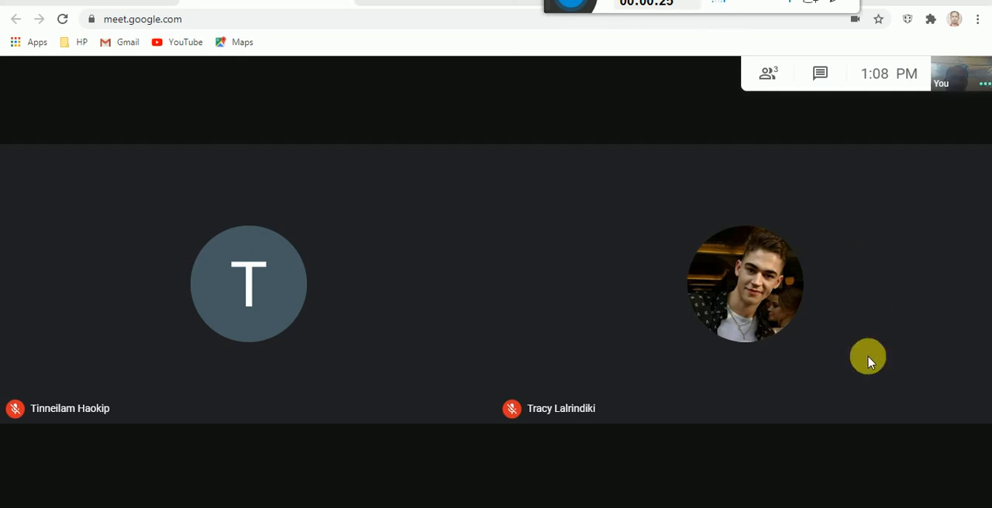
Step: Present the entire screen to the meeting participants and hide the screen-sharing notice
mouse_move(866, 405)
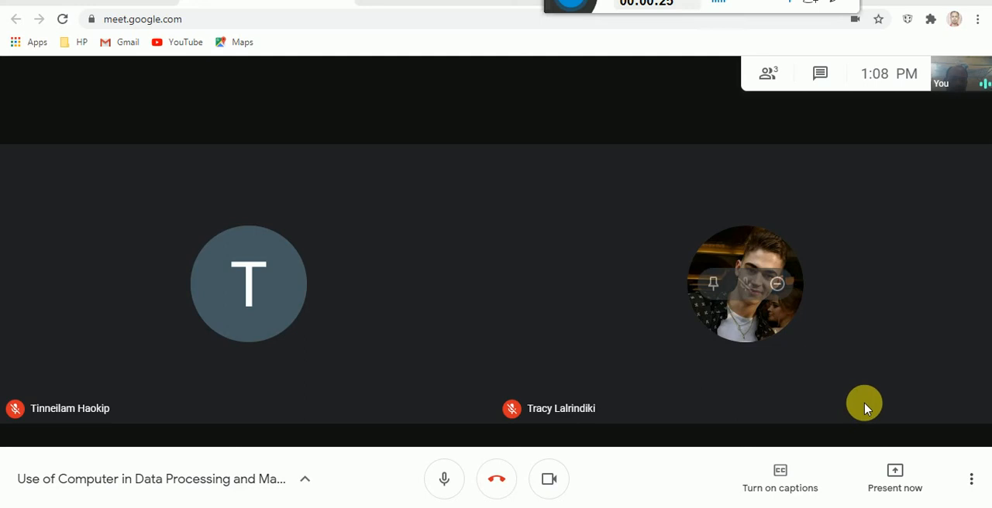
left_click(895, 478)
left_click(832, 356)
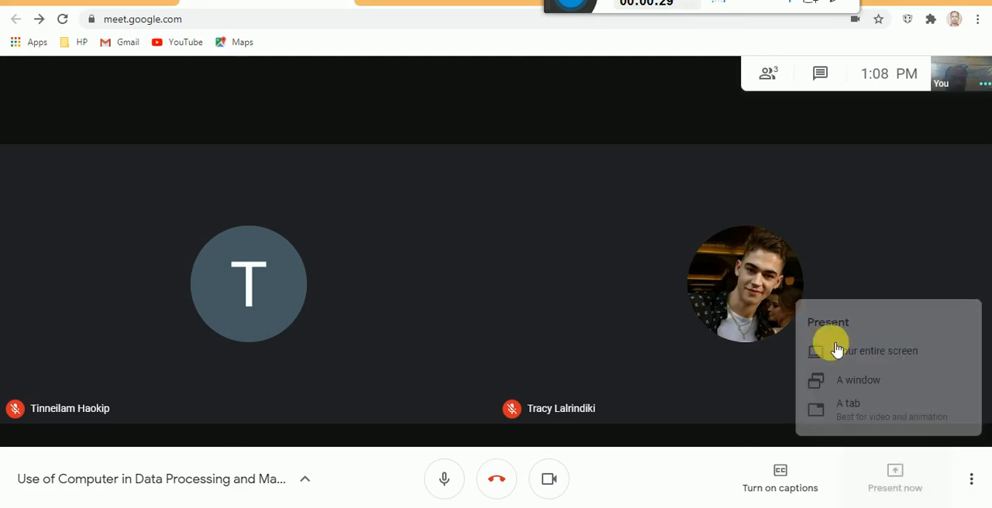
left_click(477, 191)
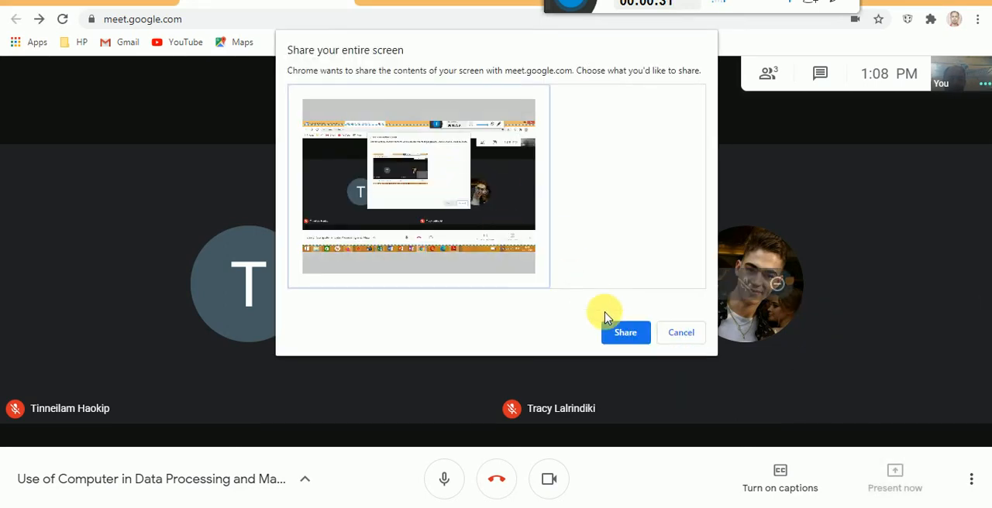
left_click(626, 332)
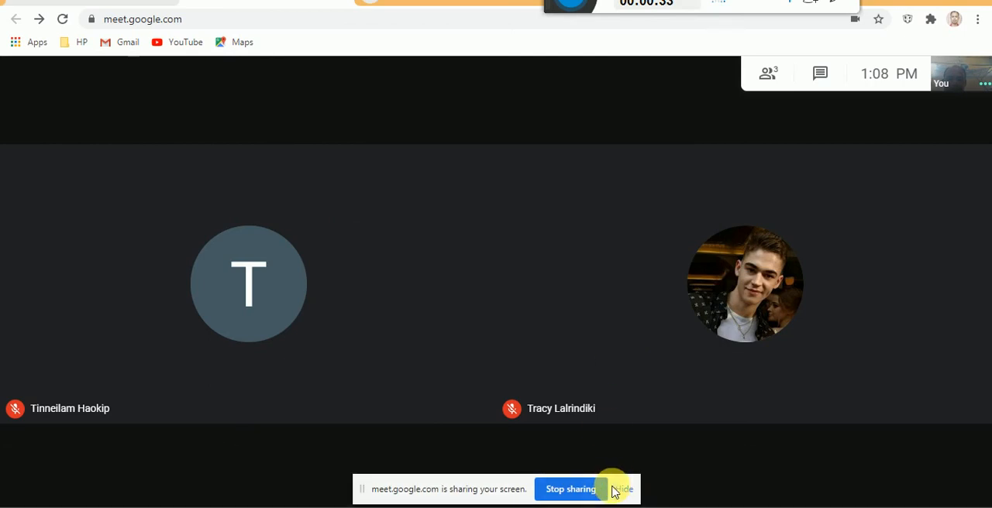
left_click(624, 488)
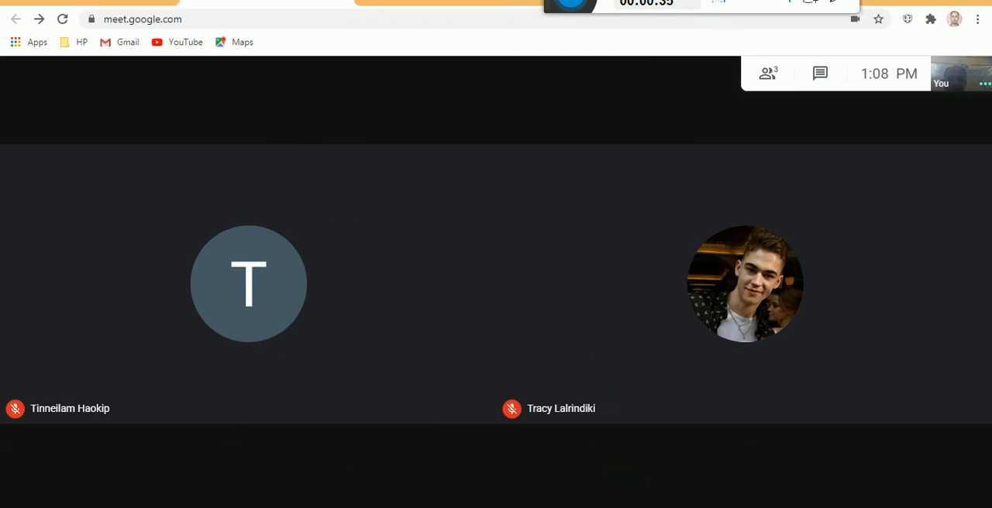
Step: Switch to legy304.pdf in Adobe Reader and review the Central Tendencies section, Fig. 4.4 and the instructions up to Step 3
mouse_move(645, 507)
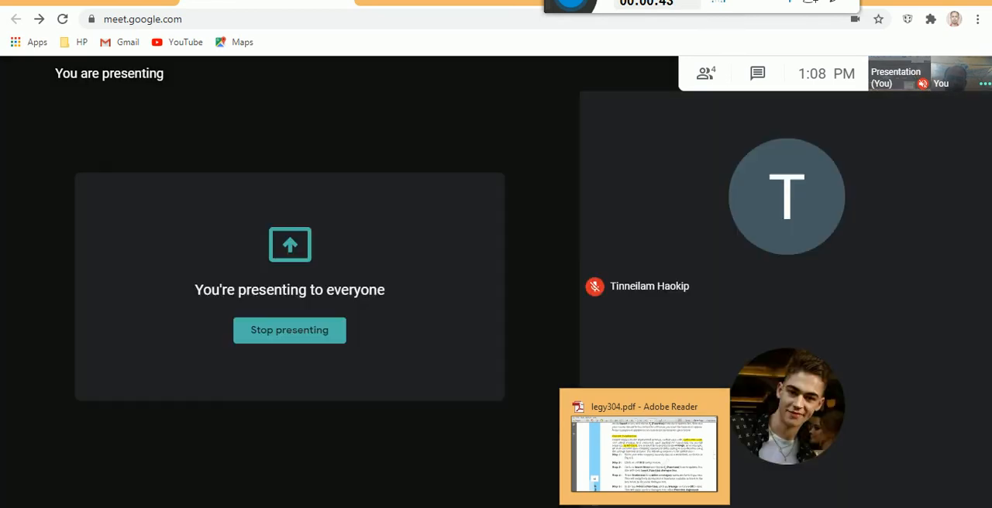
left_click(621, 503)
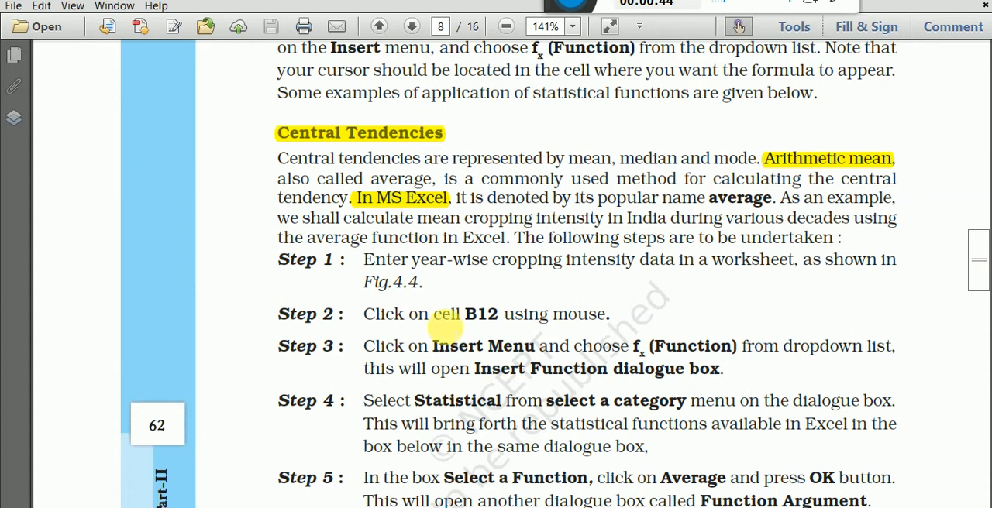
left_click(354, 130)
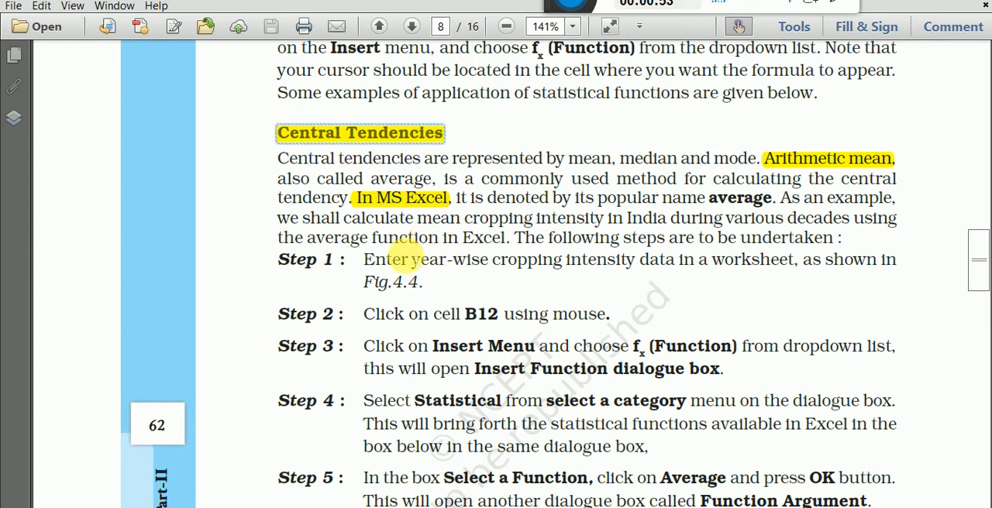
left_click_drag(272, 159, 756, 160)
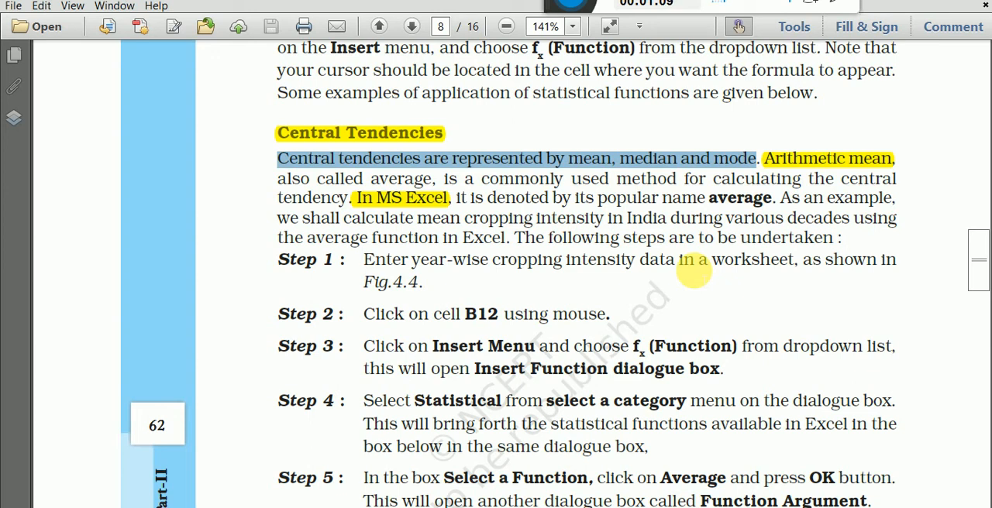
left_click(398, 198)
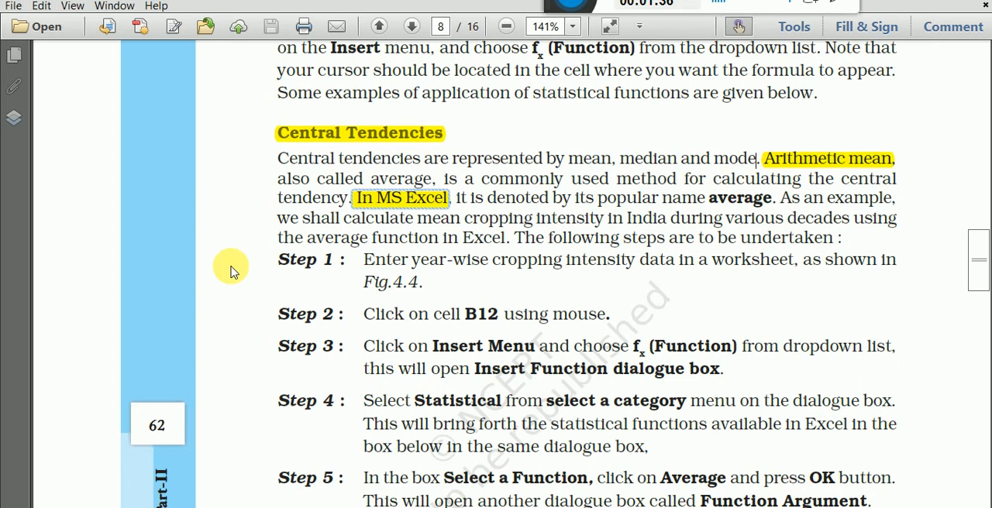
scroll(255, 269, "down", 5)
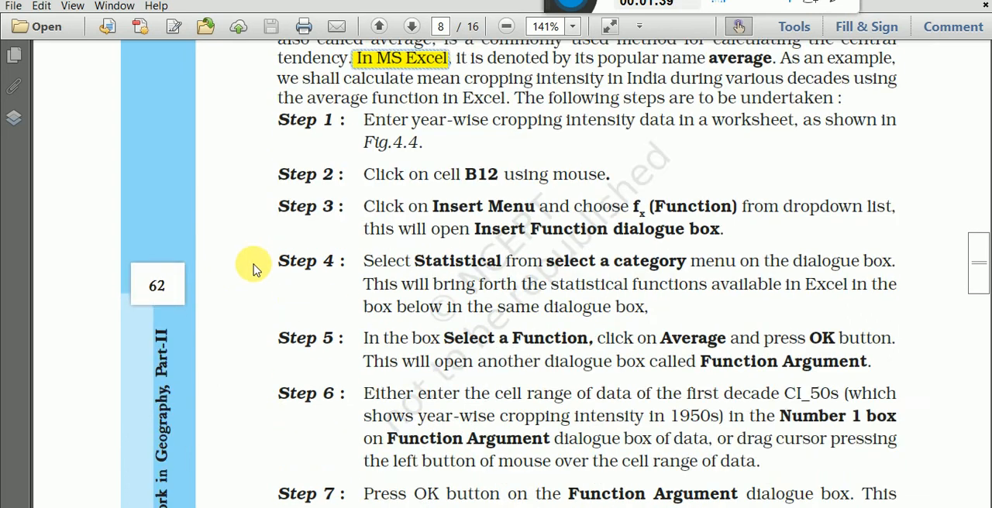
scroll(279, 323, "down", 8)
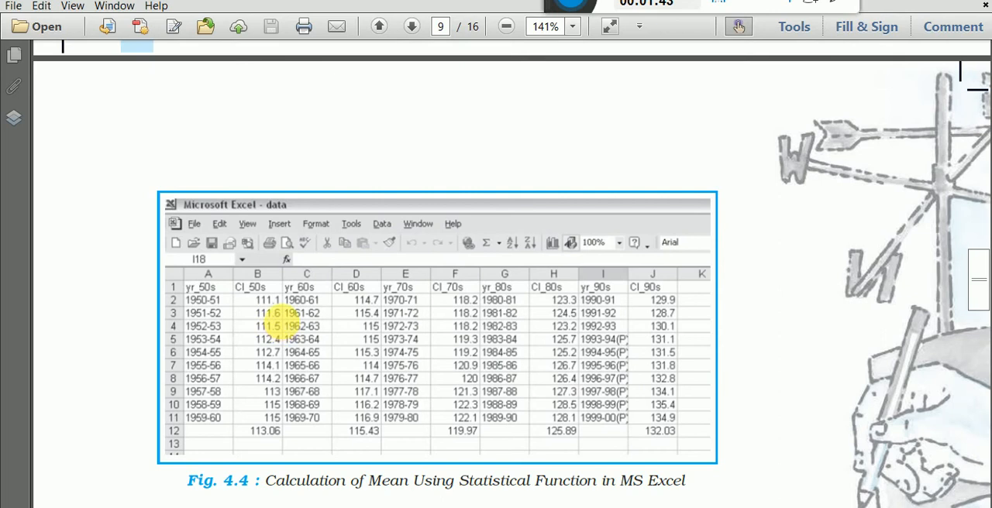
scroll(275, 319, "up", 10)
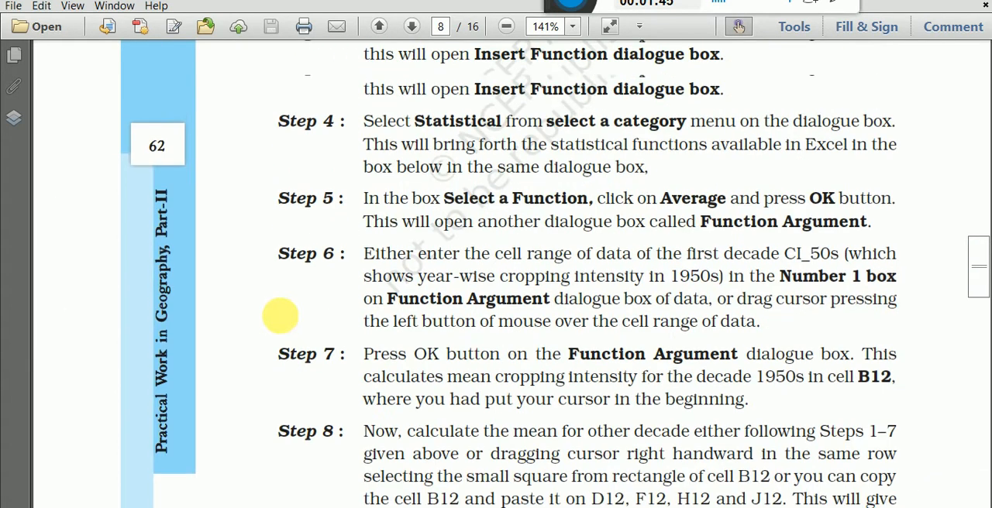
scroll(279, 316, "up", 3)
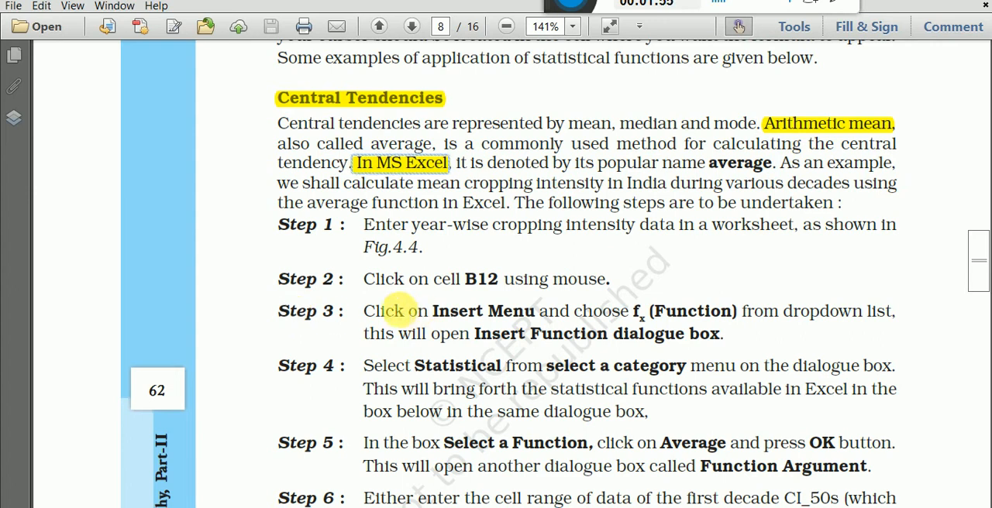
left_click_drag(361, 311, 724, 335)
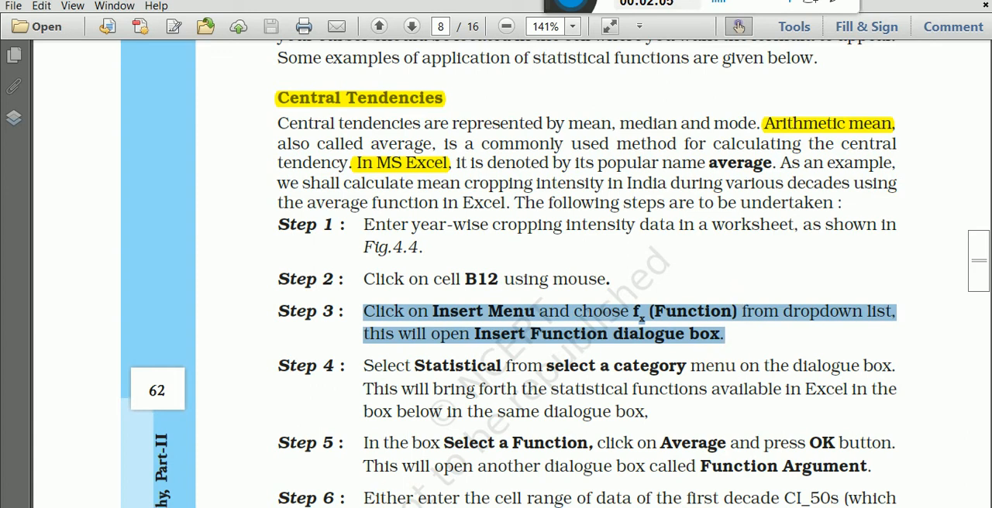
Step: Switch to the Excel cropping intensity worksheet and look for the function command described in Step 3 of the PDF
left_click(330, 507)
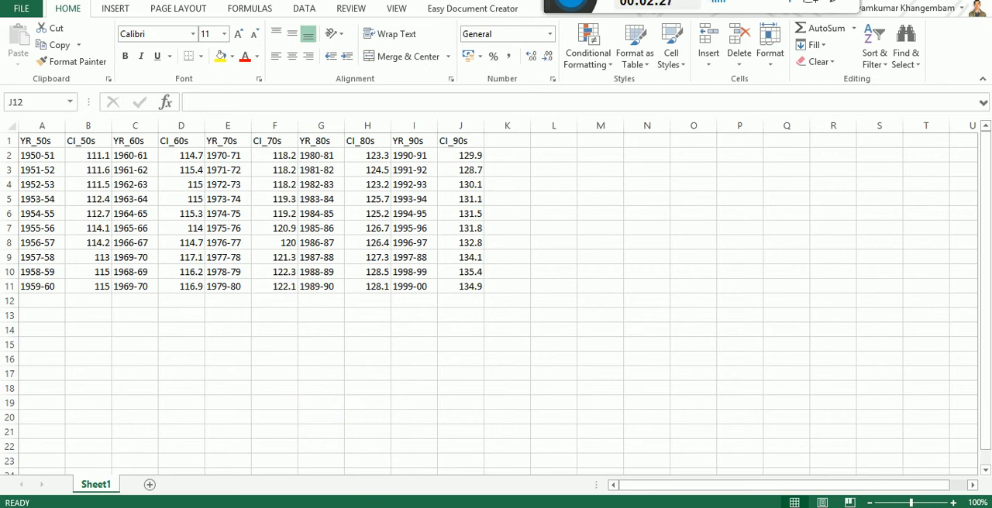
key("alt+Tab")
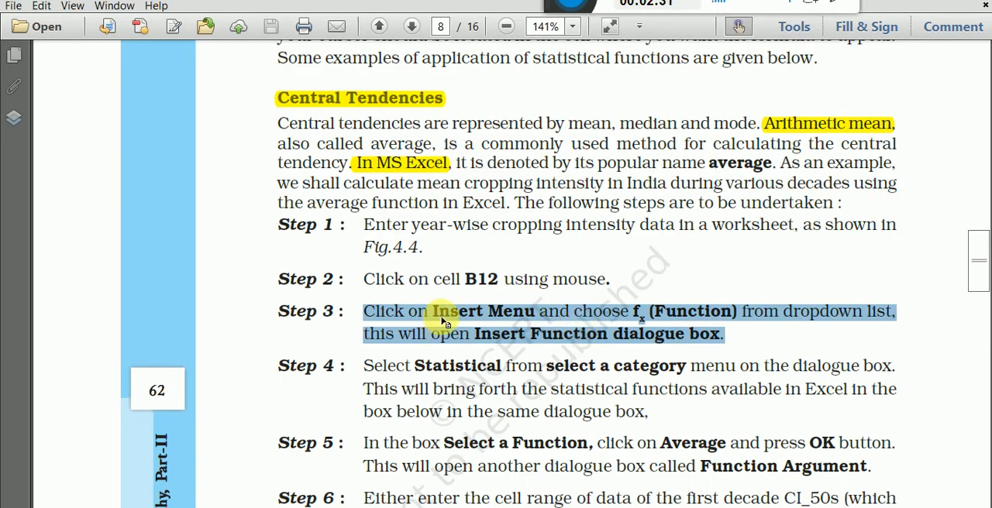
key("alt+Tab")
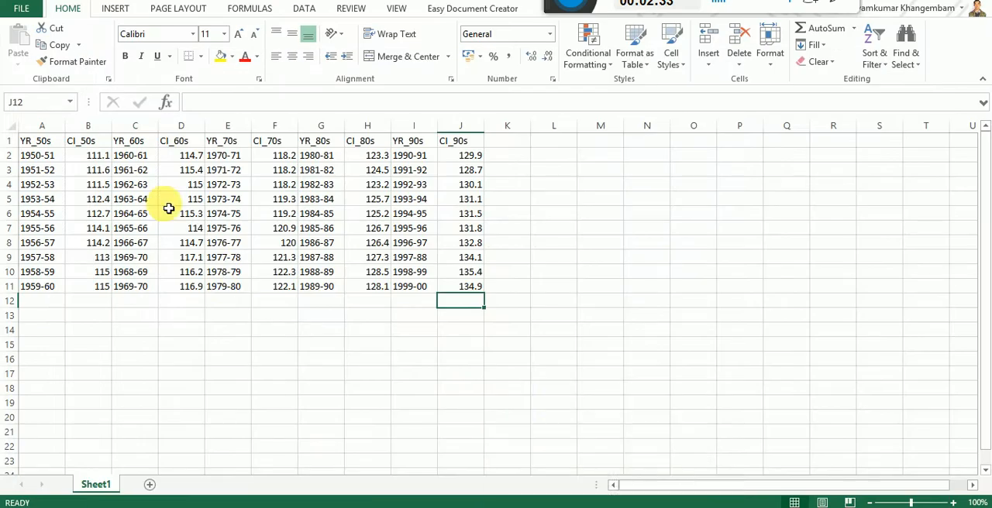
left_click(114, 9)
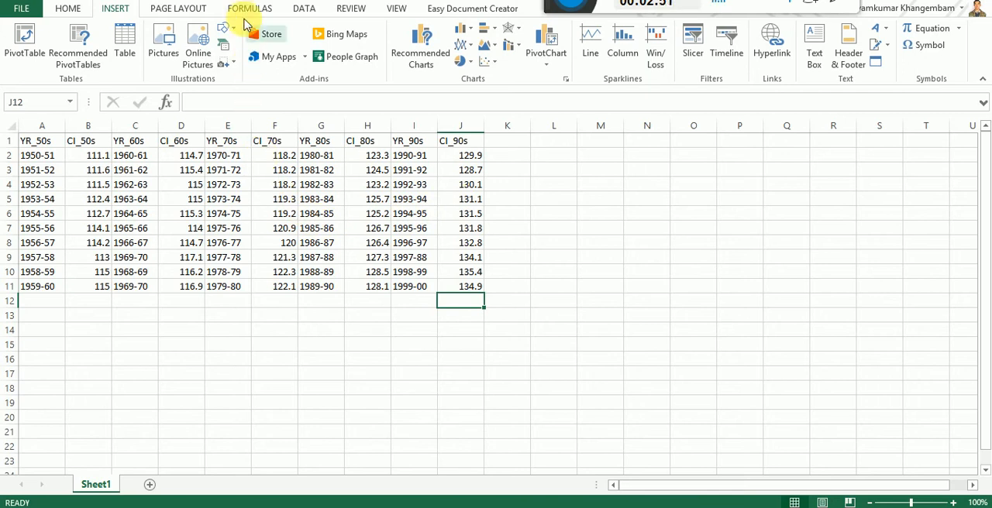
left_click(244, 10)
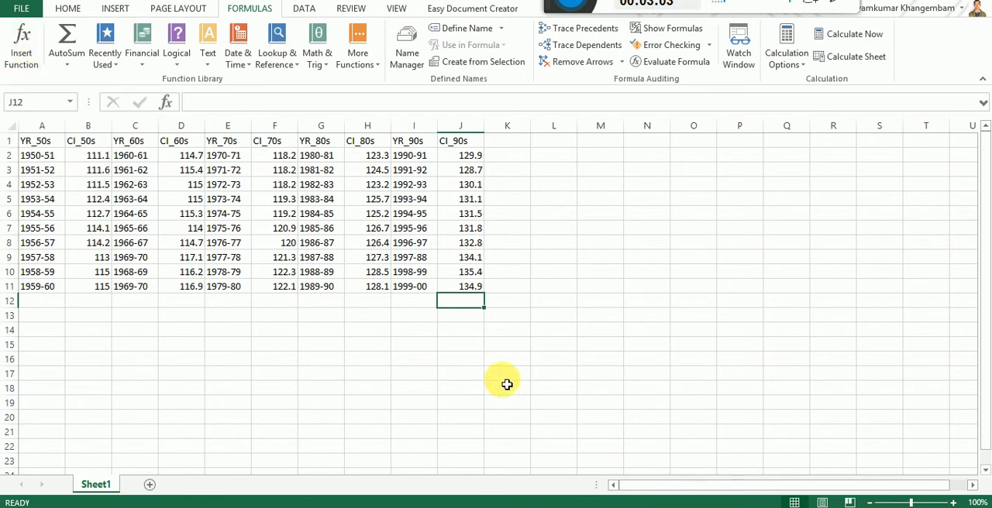
left_click(645, 507)
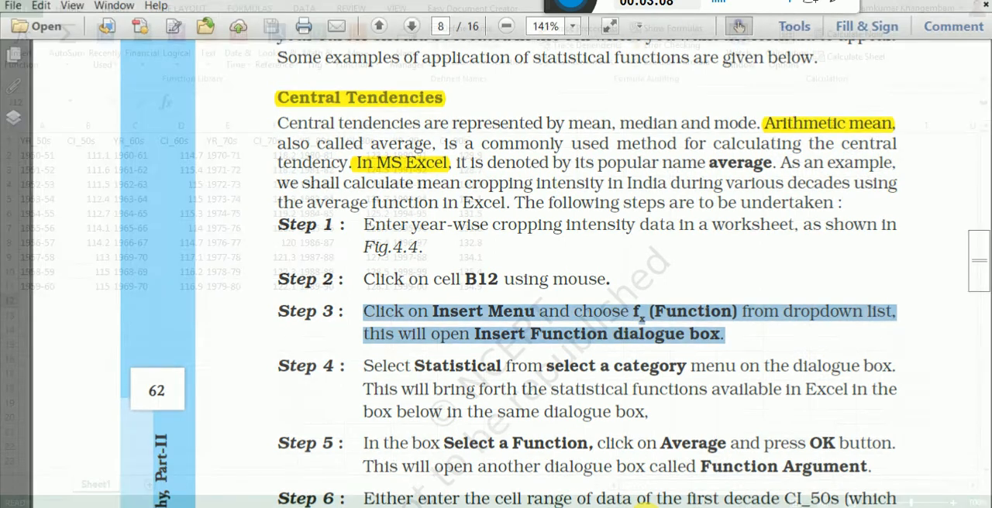
left_click(645, 507)
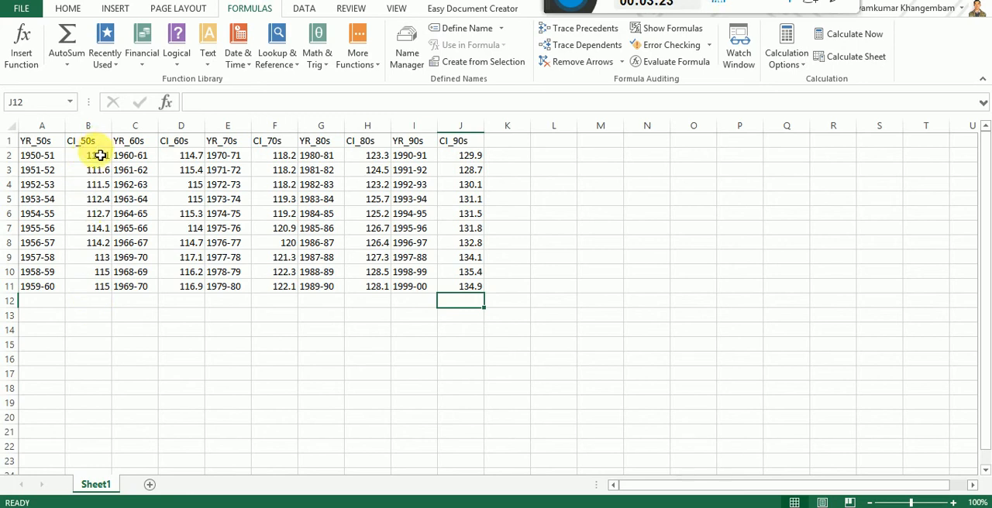
Step: Point out column B and row 12, then select cell B12 below the CI_50s data
left_click(93, 307)
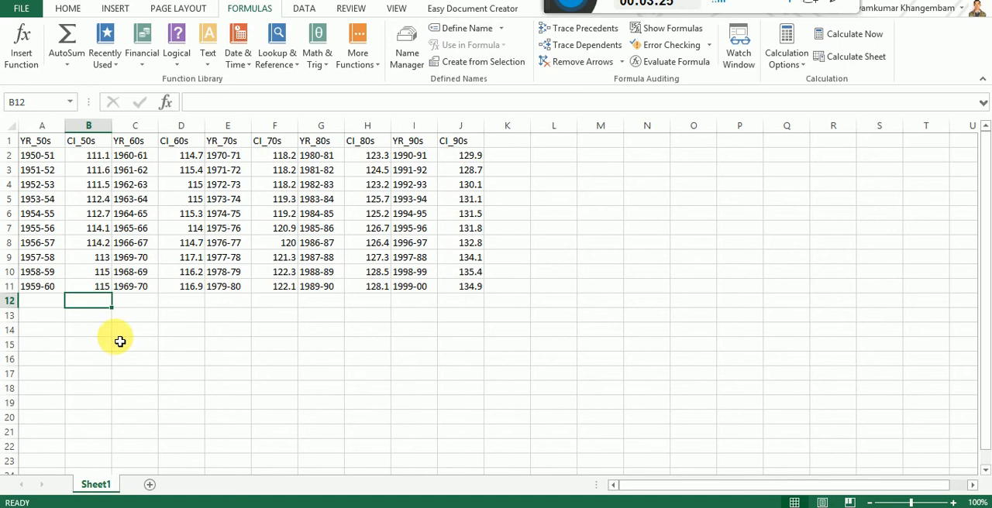
left_click(88, 126)
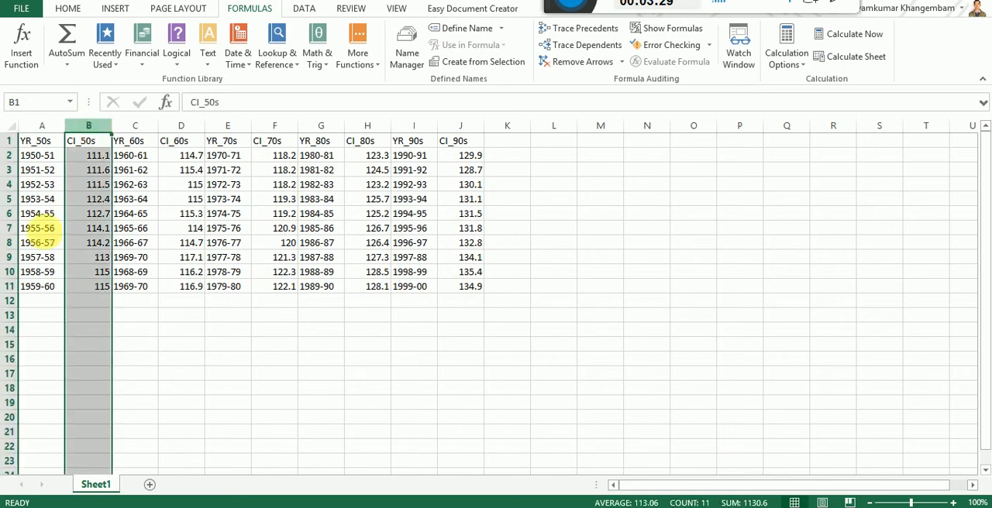
left_click(11, 301)
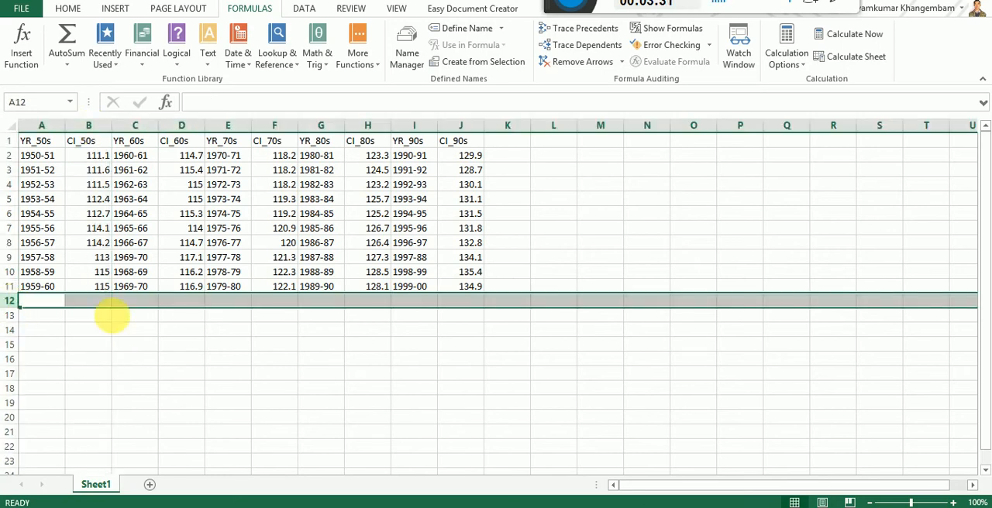
left_click(113, 315)
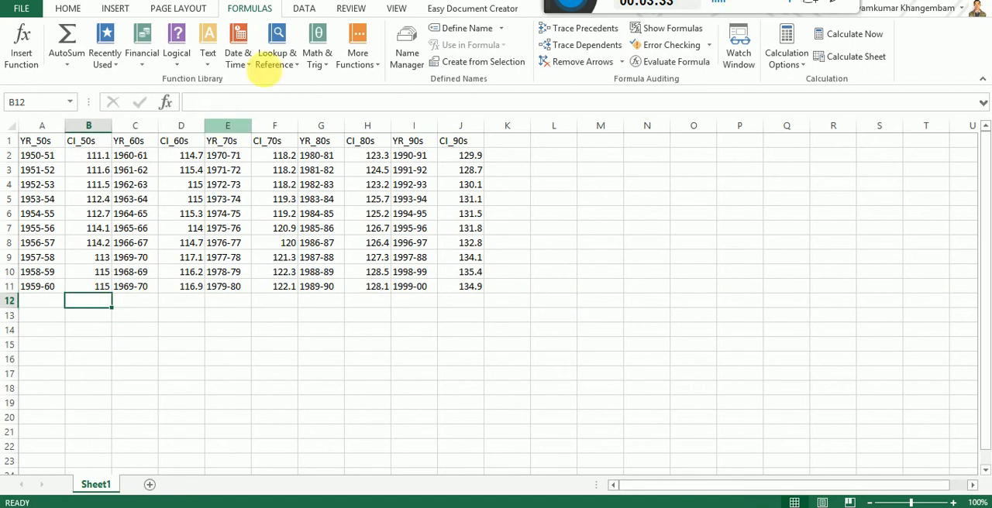
Step: Set the worksheet magnification to 200% and bring row 12 into view
left_click(395, 9)
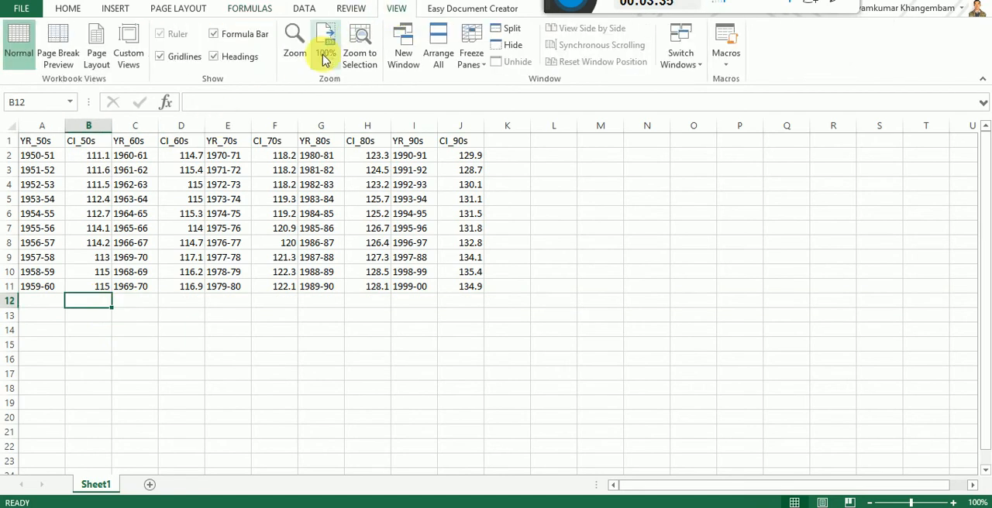
left_click(293, 35)
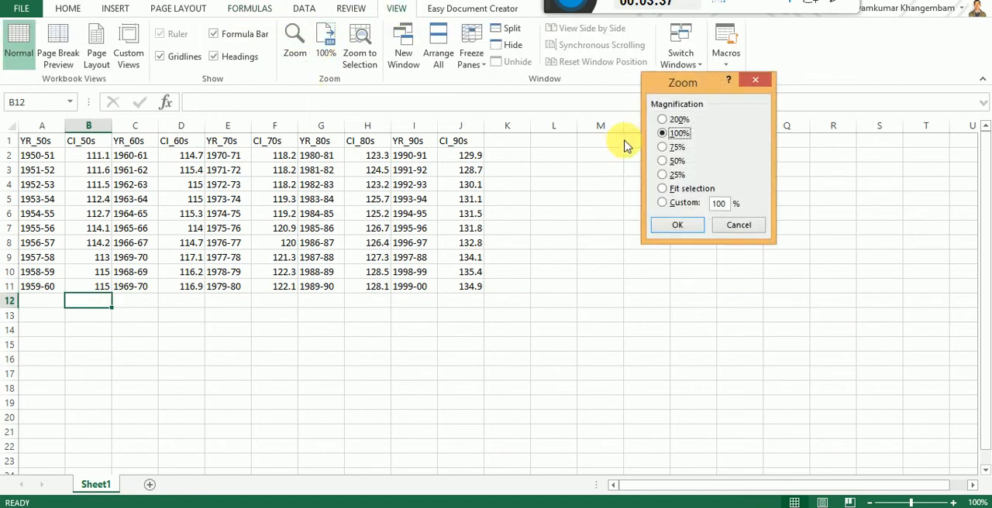
left_click(663, 120)
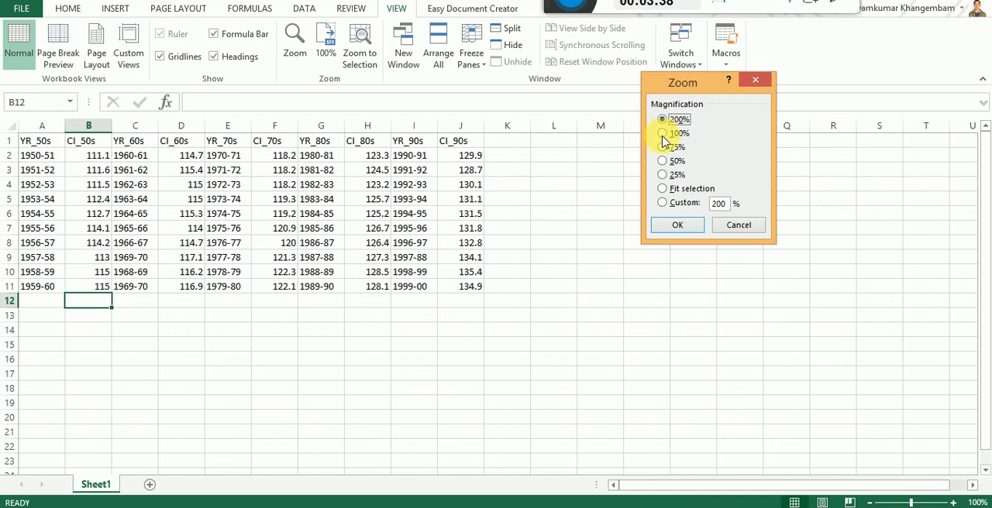
left_click(669, 225)
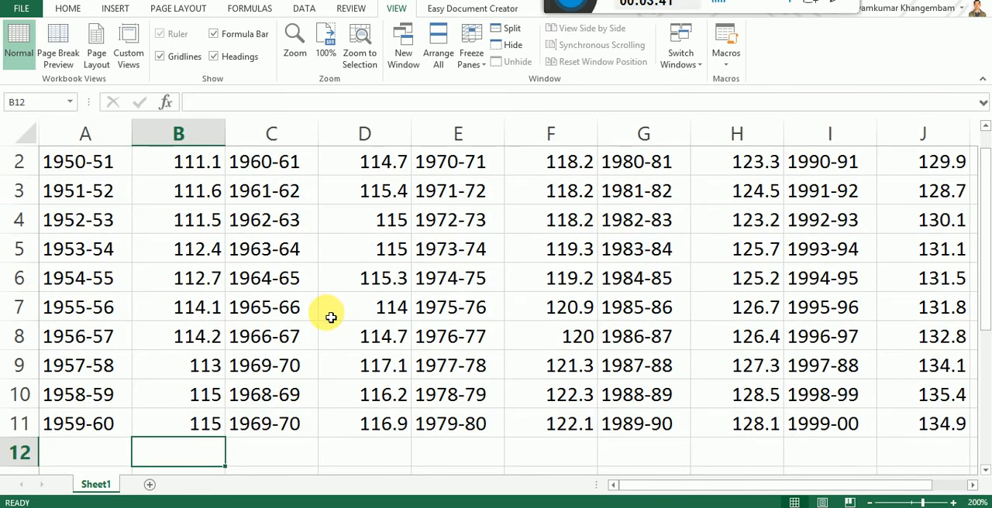
scroll(335, 314, "down", 1)
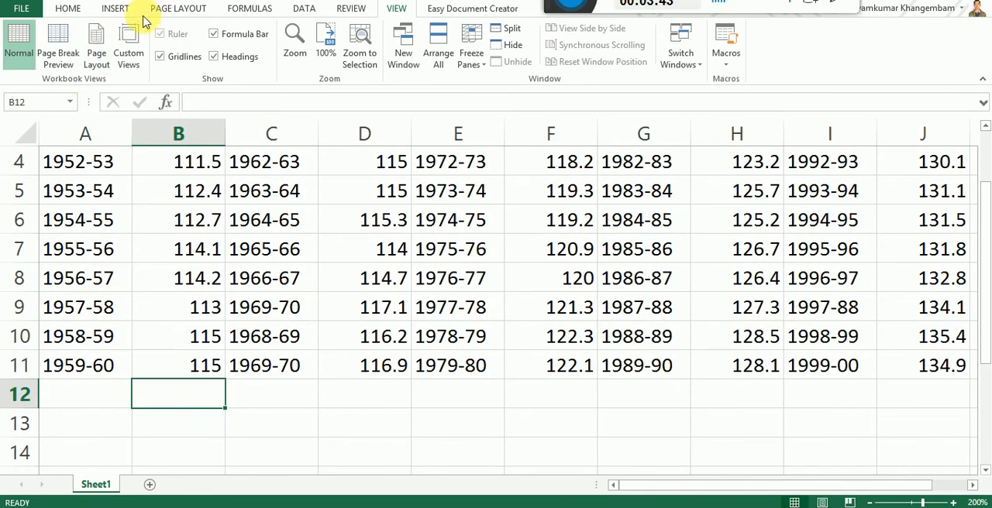
Step: Insert the AVERAGE function into cell B12 from the most recently used functions
left_click(248, 9)
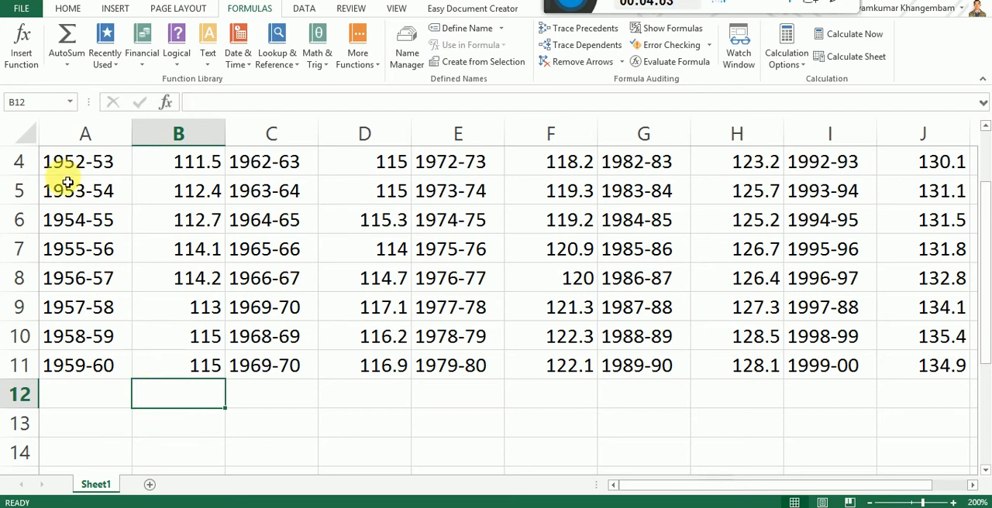
left_click(23, 47)
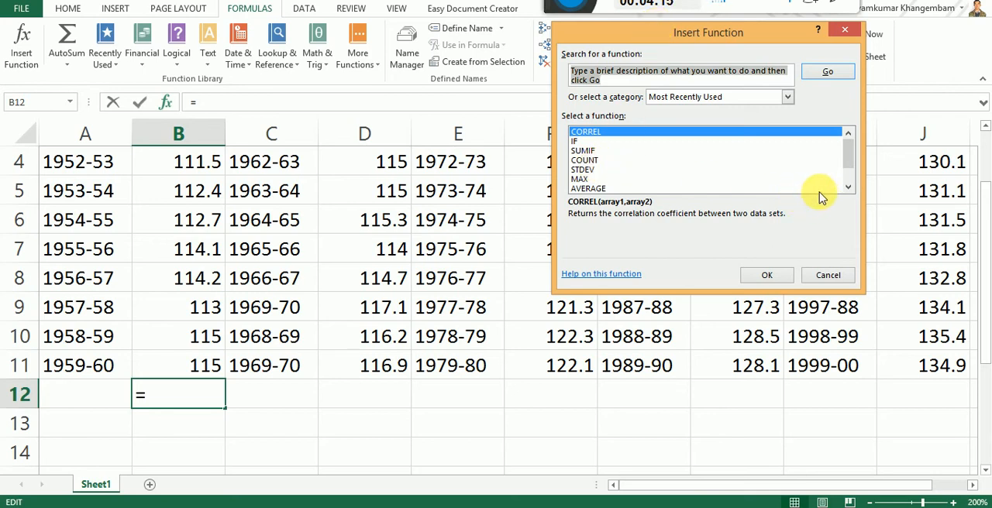
left_click(849, 187)
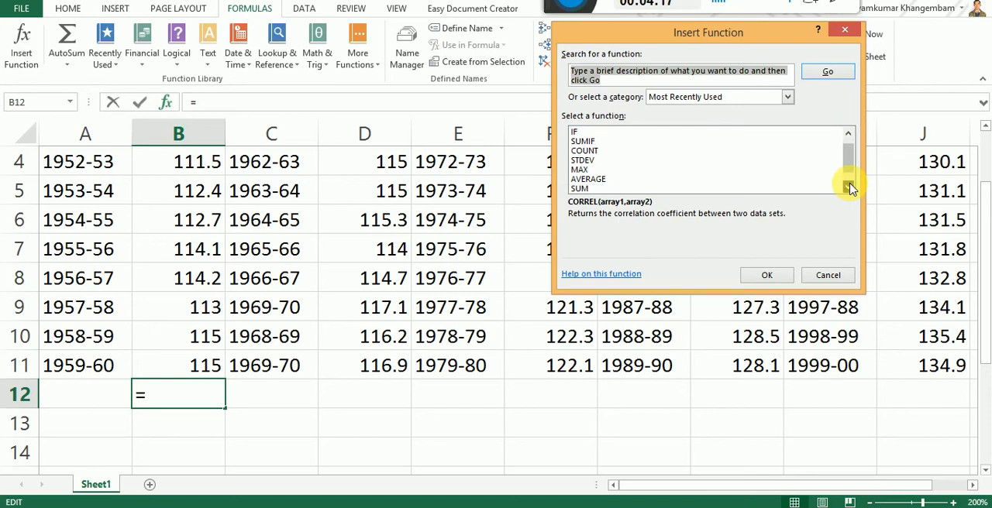
left_click(599, 179)
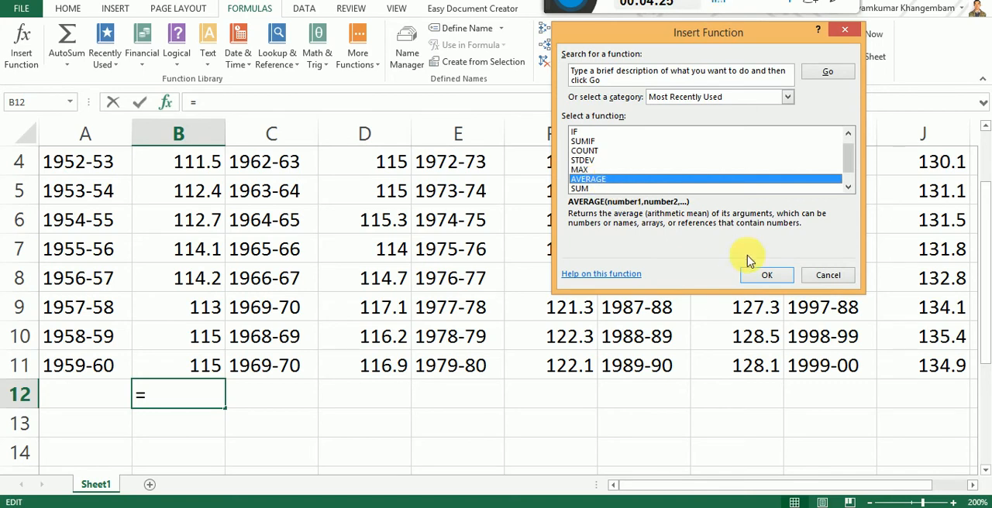
left_click(766, 276)
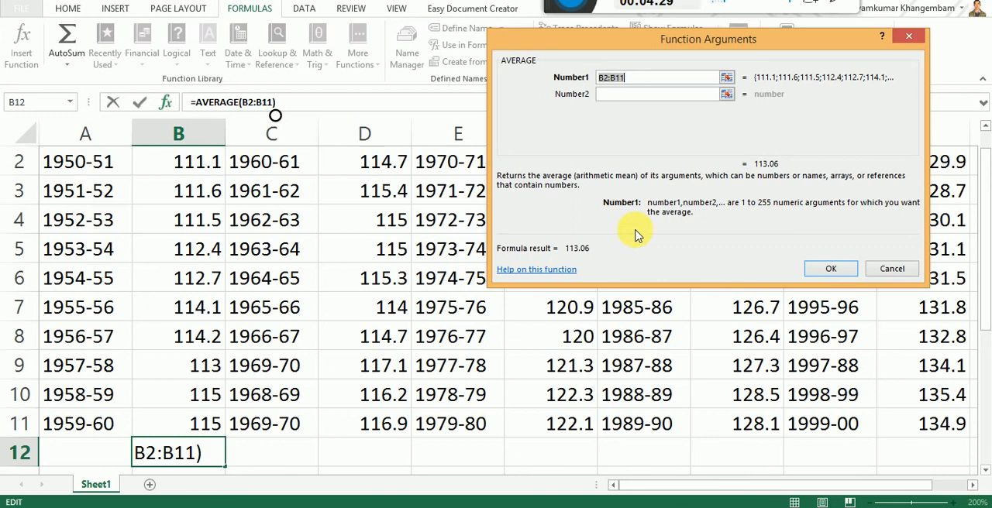
Step: Set the AVERAGE function's first argument to the CI_50s range B2:B11 and enter the formula in B12
scroll(164, 222, "up", 1)
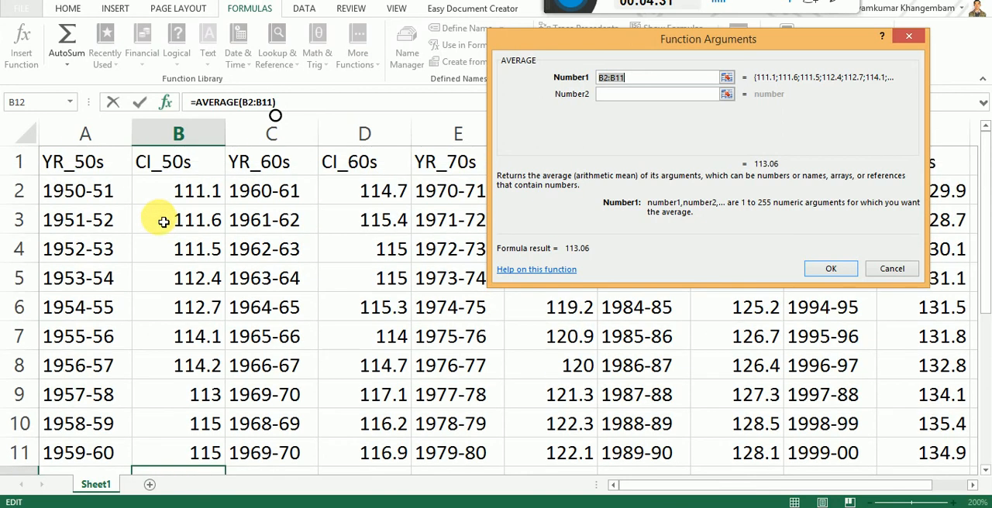
scroll(164, 222, "down", 1)
scroll(163, 222, "up", 1)
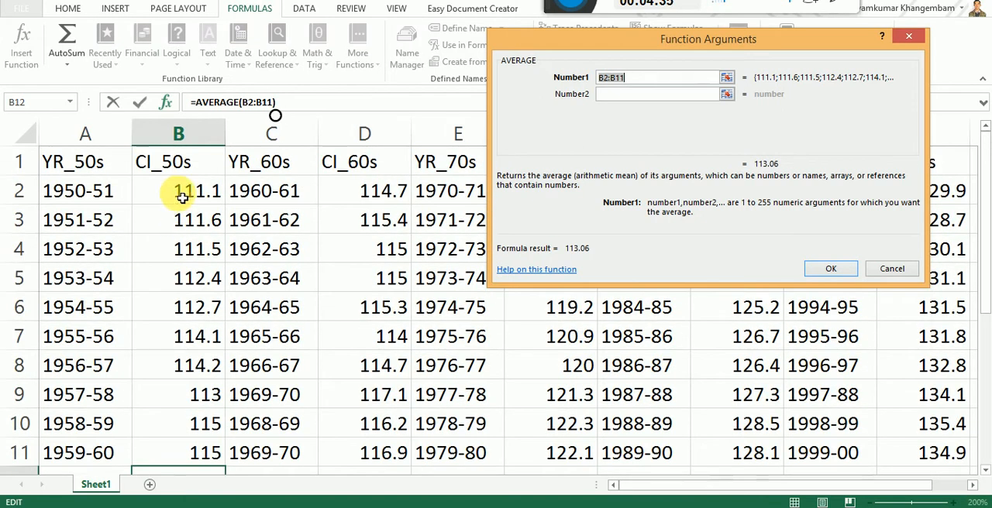
left_click(182, 198)
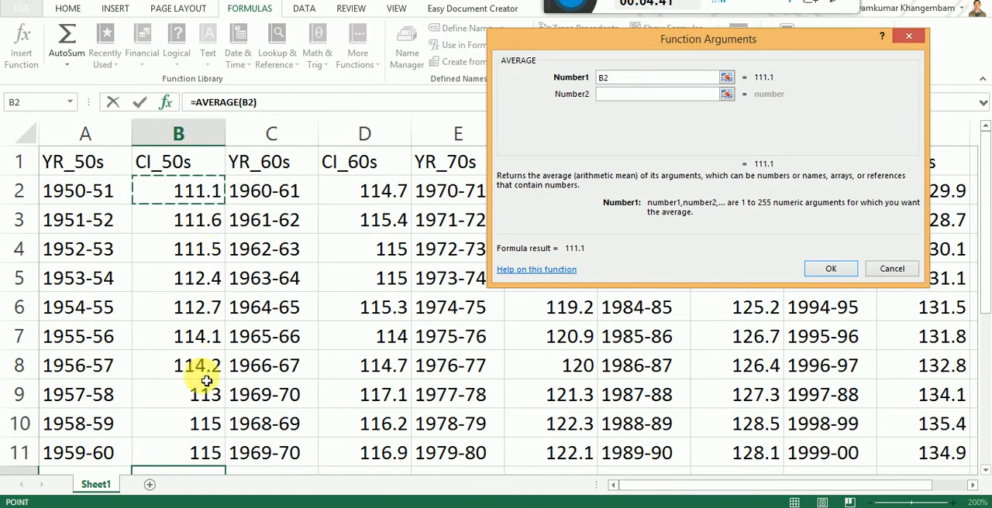
scroll(206, 381, "down", 1)
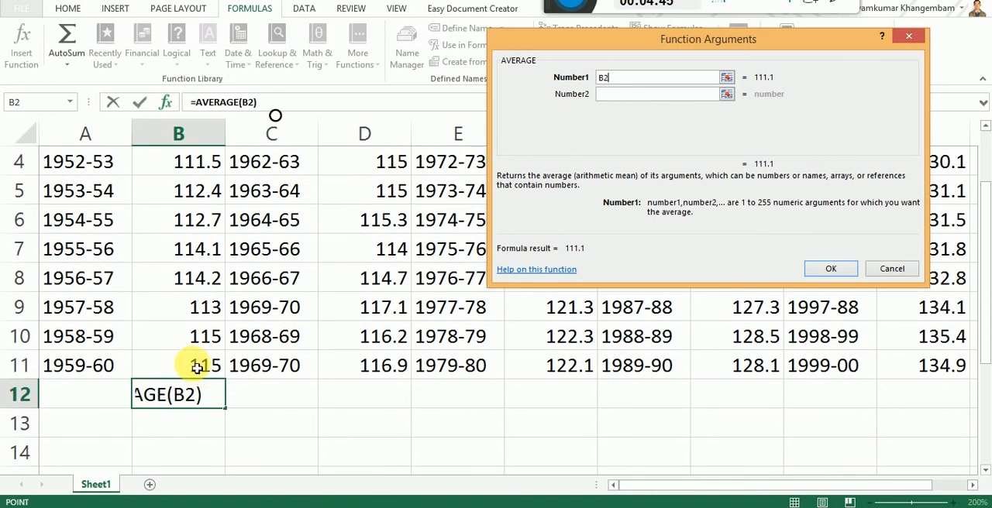
left_click(199, 366, "shift")
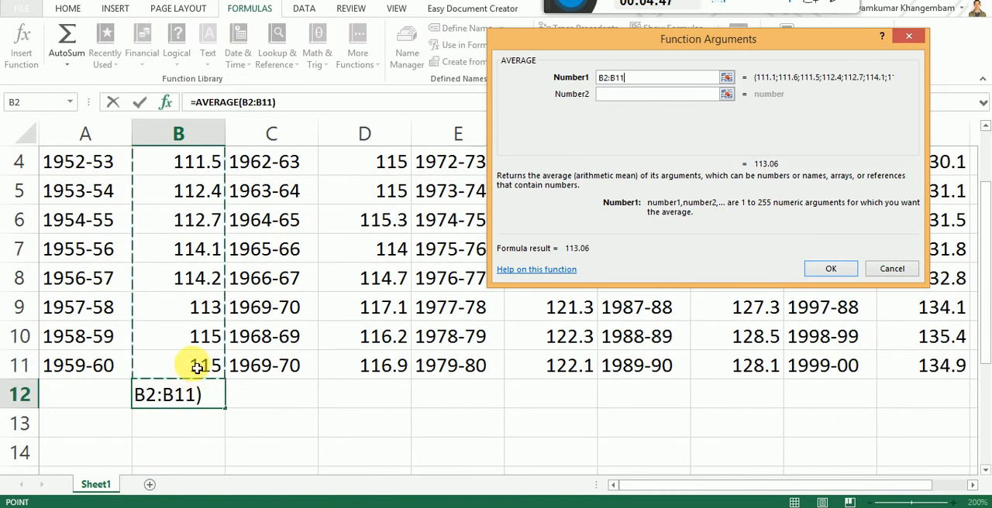
scroll(286, 385, "up", 1)
scroll(286, 386, "up", 1)
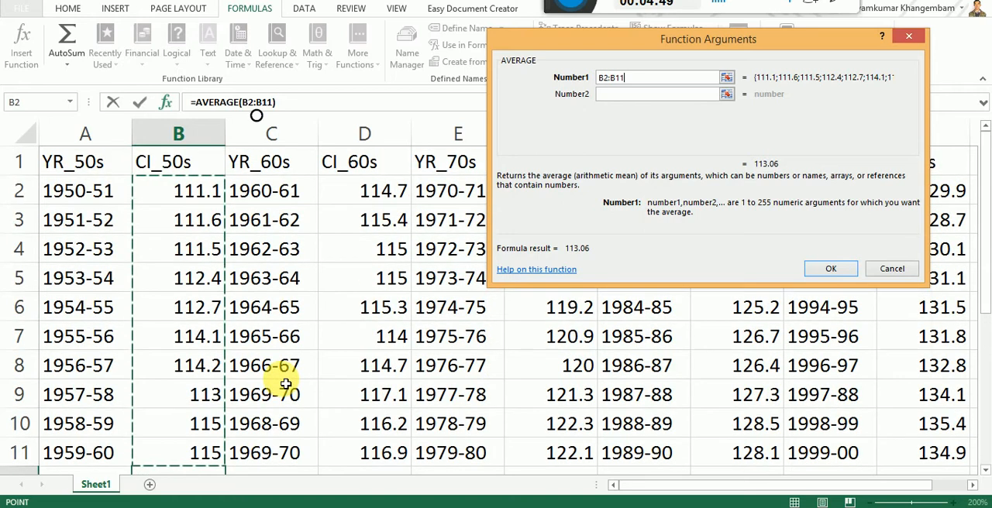
scroll(286, 386, "down", 1)
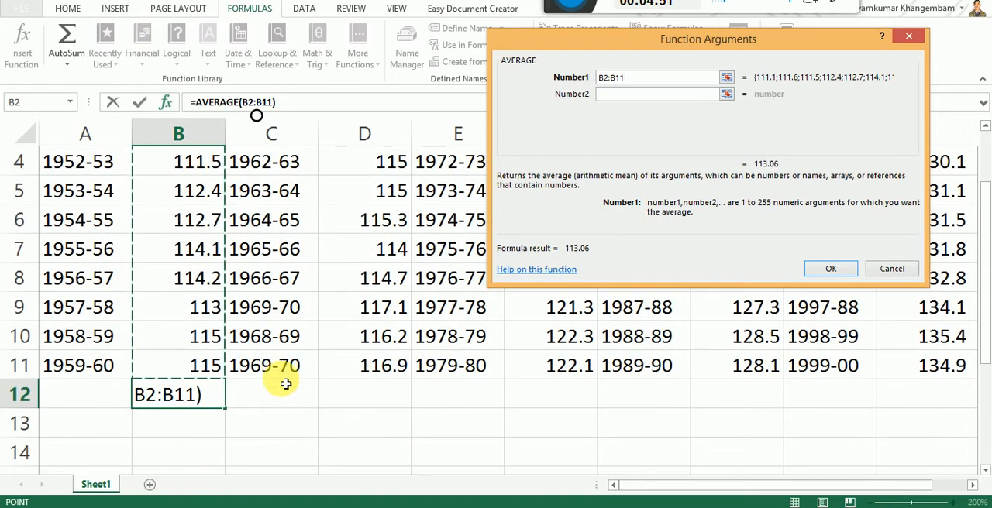
scroll(286, 385, "up", 3)
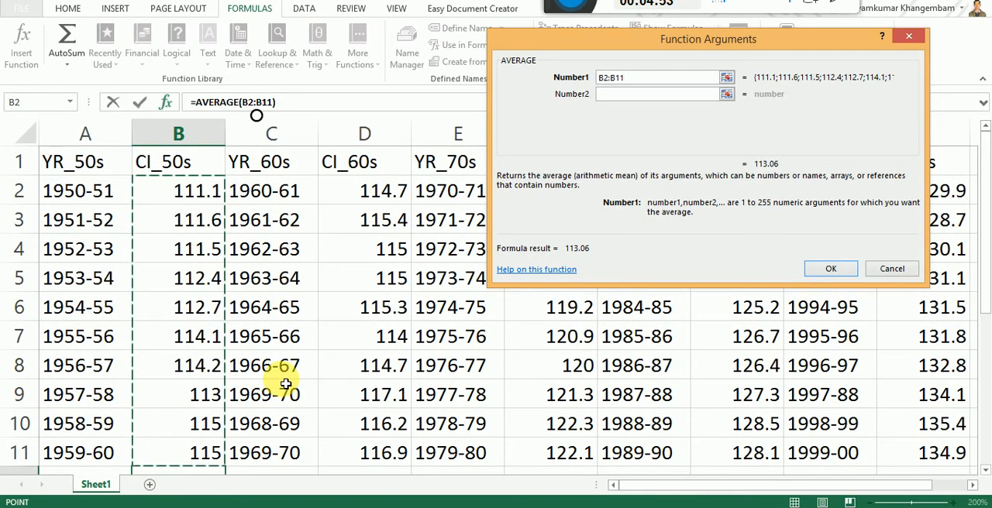
scroll(285, 382, "down", 3)
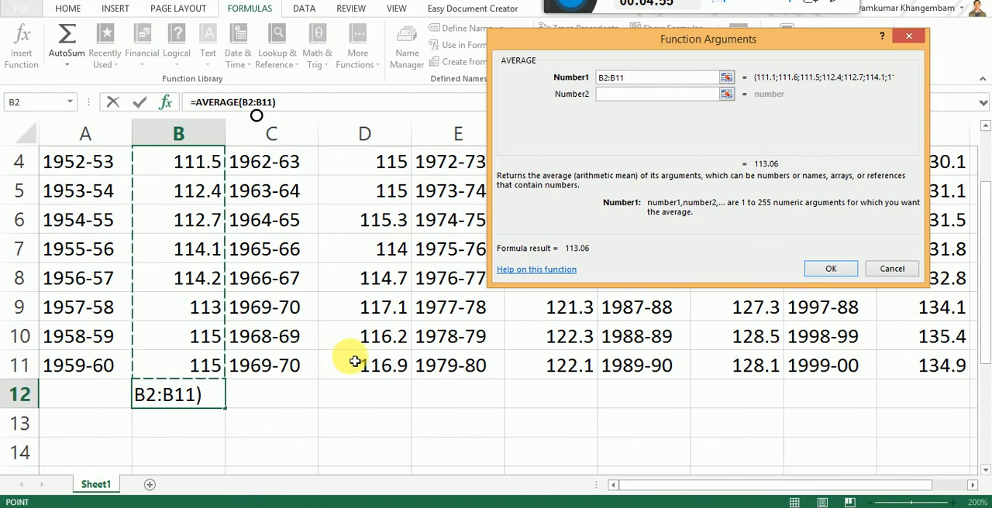
left_click(831, 270)
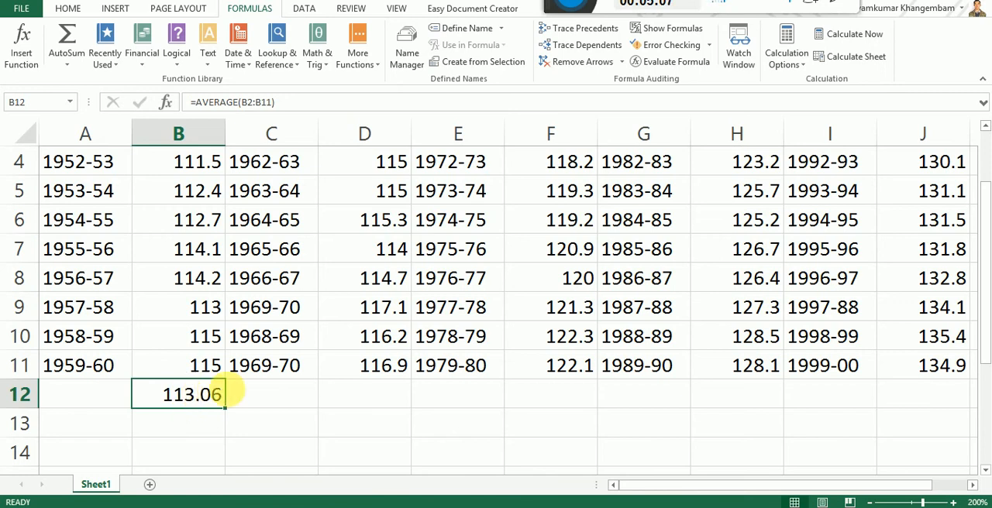
Step: Reset the worksheet magnification to 100%
scroll(237, 385, "up", 1)
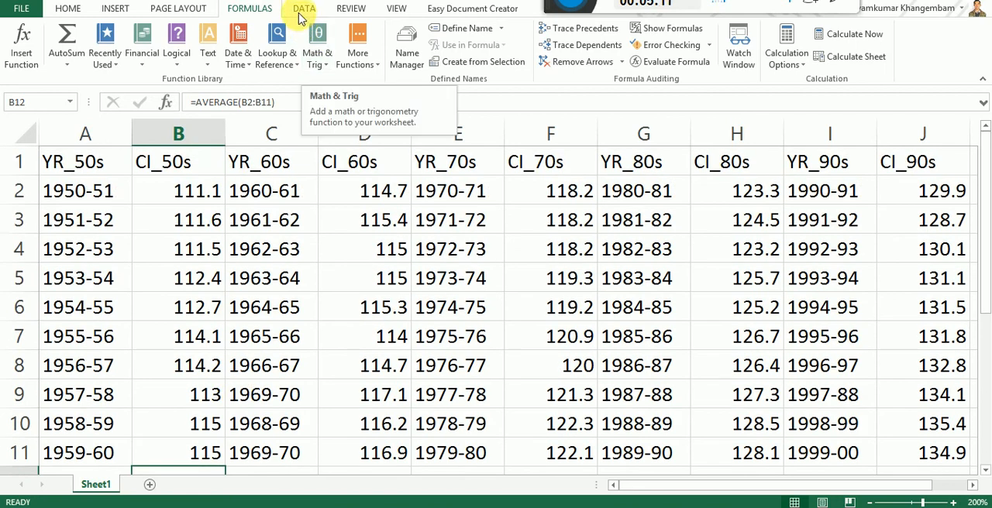
left_click(397, 9)
left_click(322, 48)
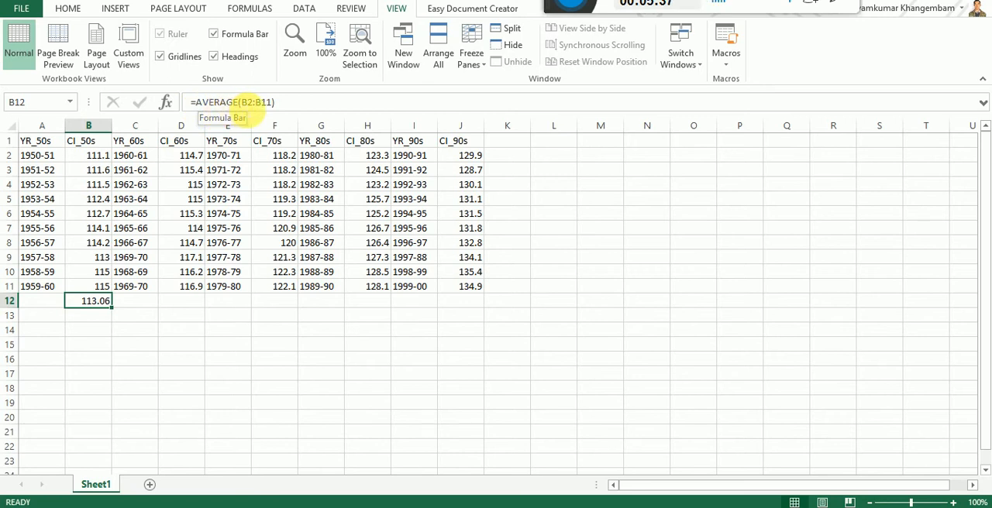
Step: Review the CI_50s range from B2 to B11 and its average in B12, checking the PDF instructions in Adobe Reader before returning to Excel
left_click(90, 159)
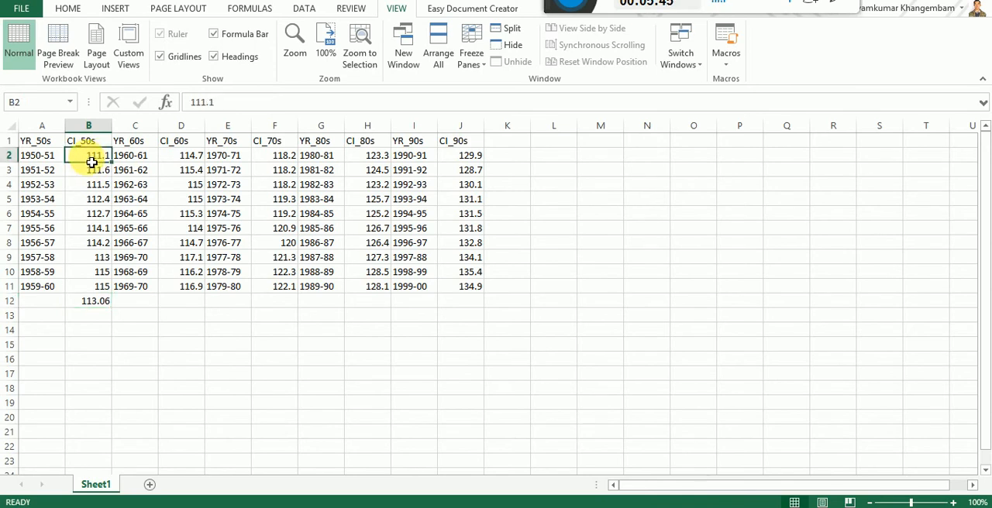
left_click(83, 289)
left_click(91, 307)
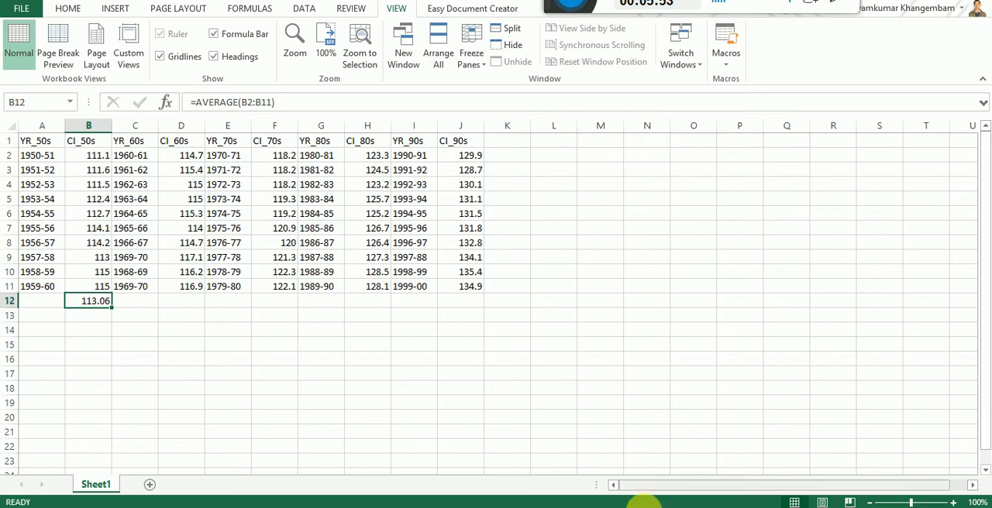
left_click(645, 507)
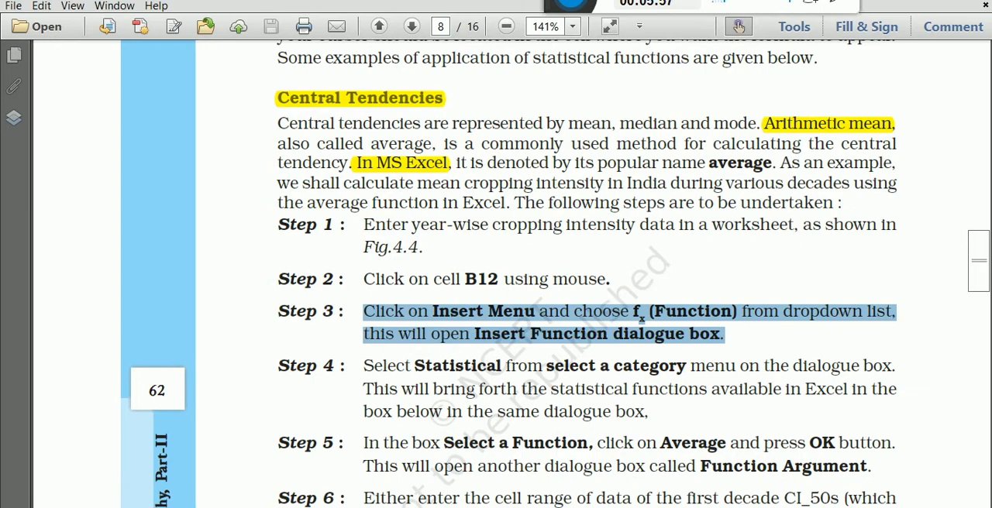
left_click(624, 507)
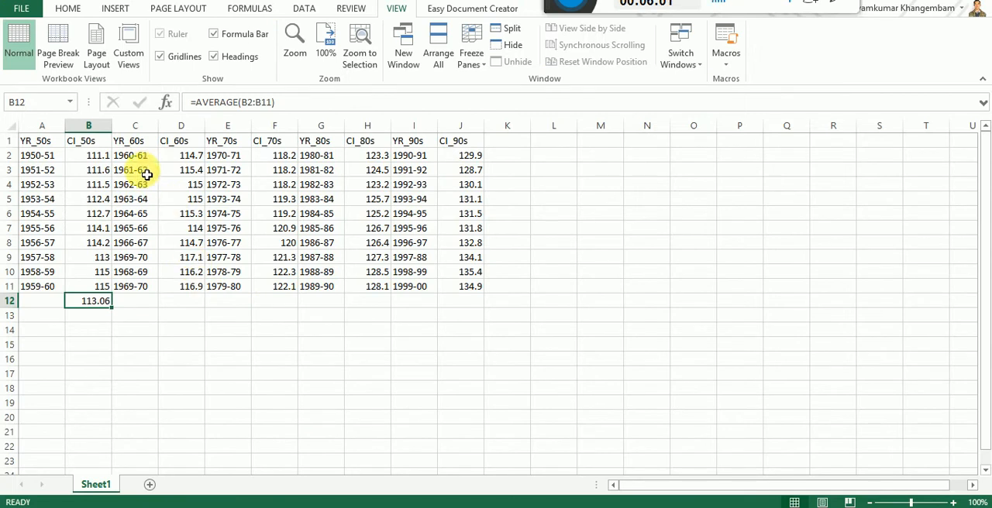
Step: Point out the YR_60s column, select cell C2 and set a custom worksheet magnification of 150%
left_click(135, 126)
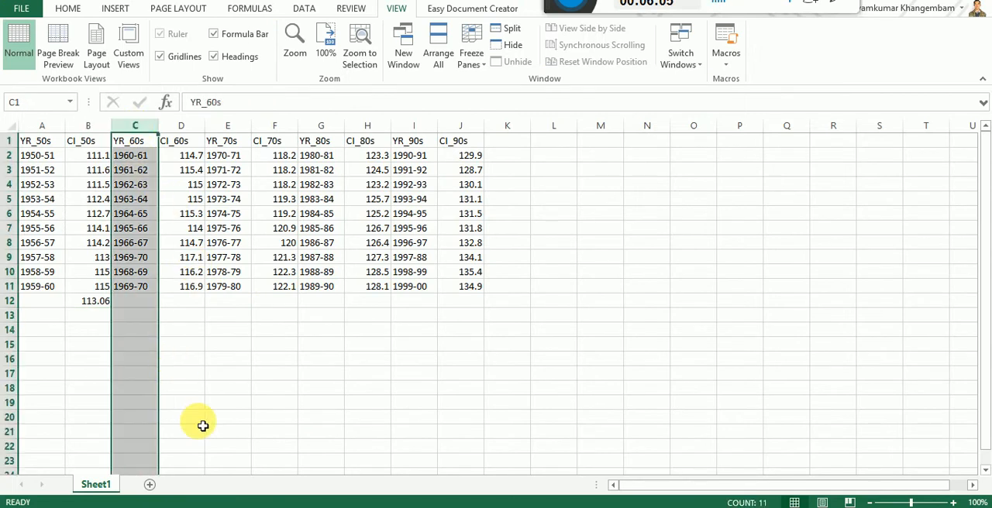
left_click(144, 156)
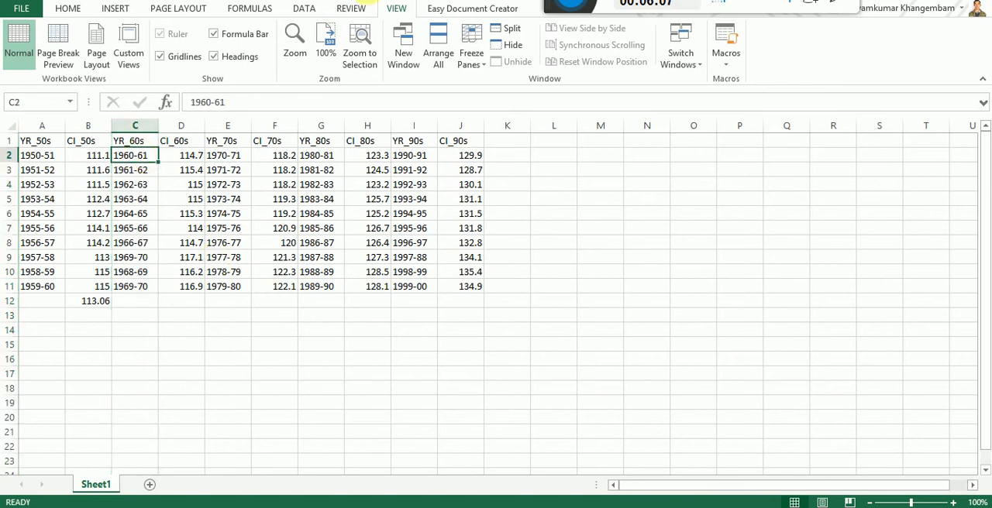
left_click(294, 42)
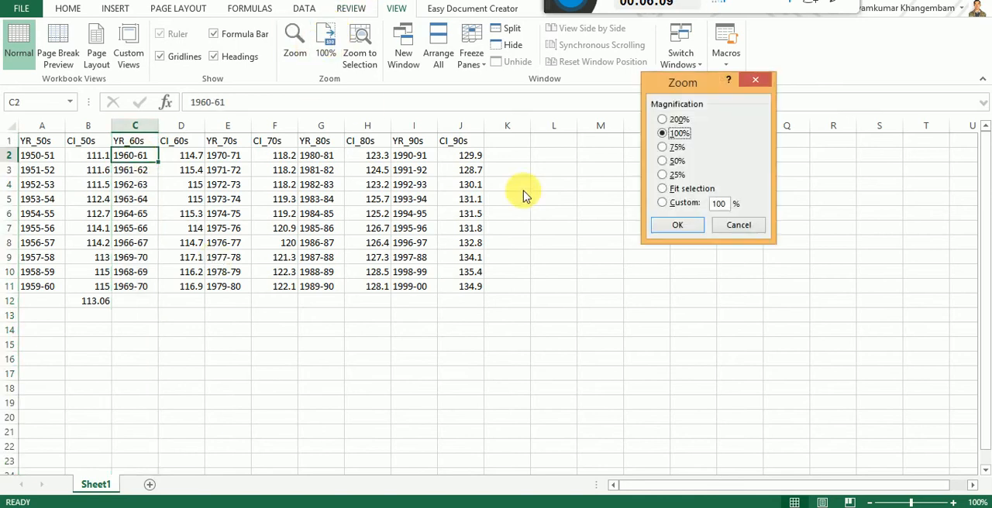
left_click(724, 203)
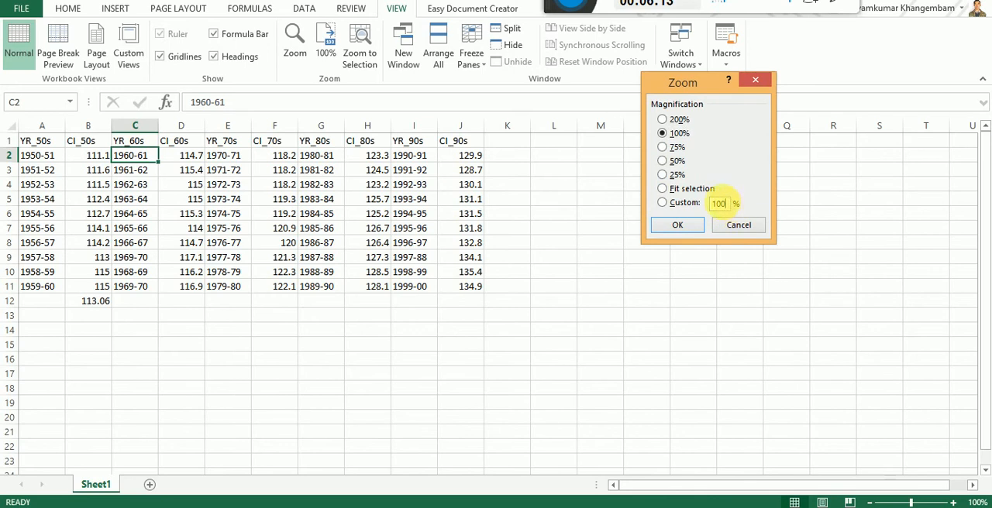
key("BackSpace")
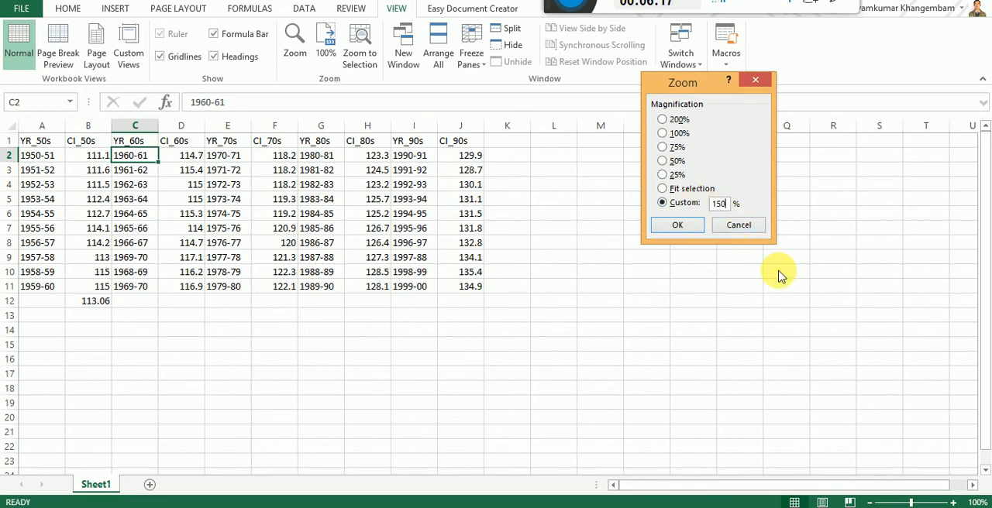
key("Return")
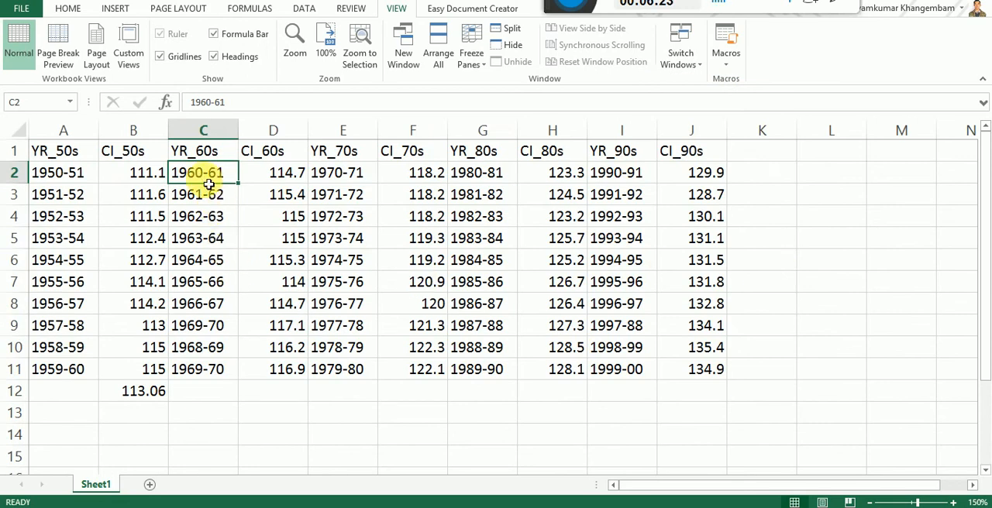
Step: Go through the YR_60s entries in column C, from C3 down to C11
left_click(233, 195)
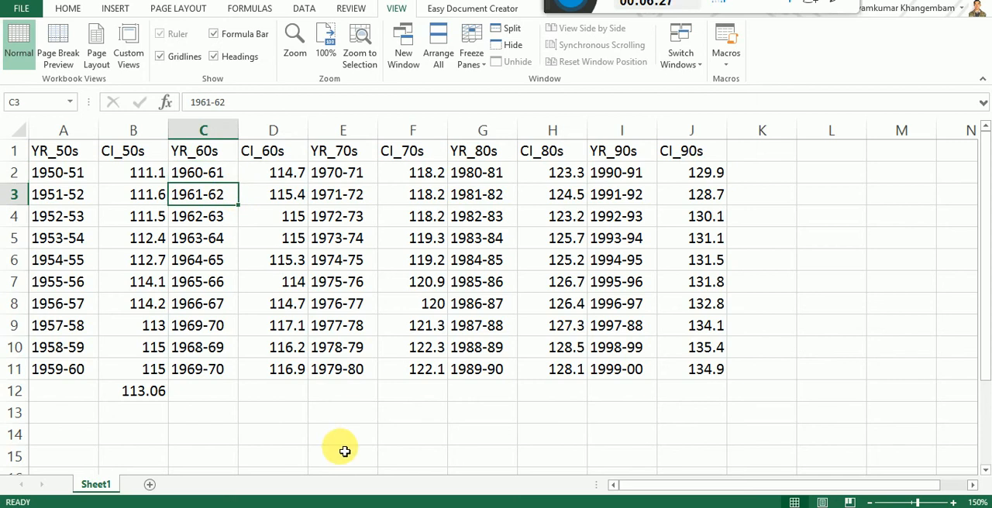
key("Down")
key("Down")
key("Down")
key("Down")
key("Down")
key("Down")
key("Down")
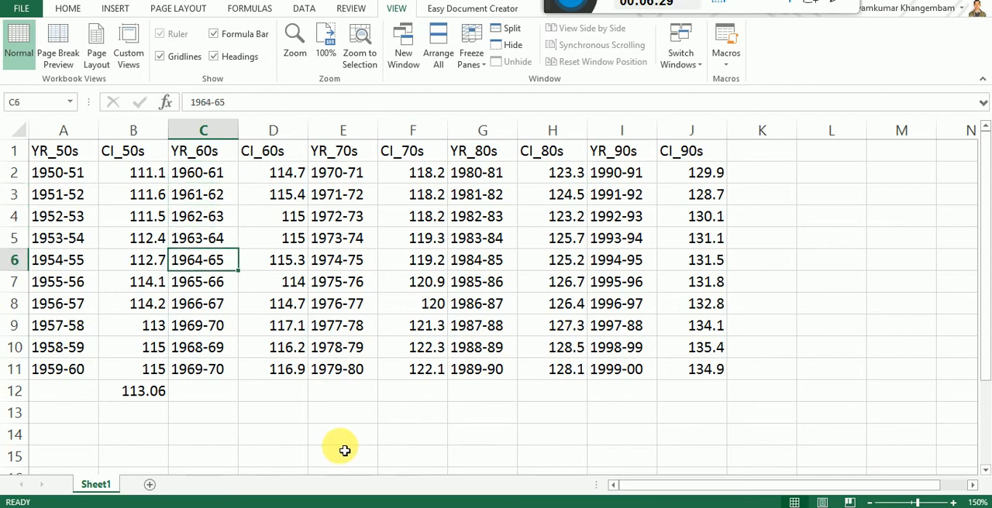
key("Down")
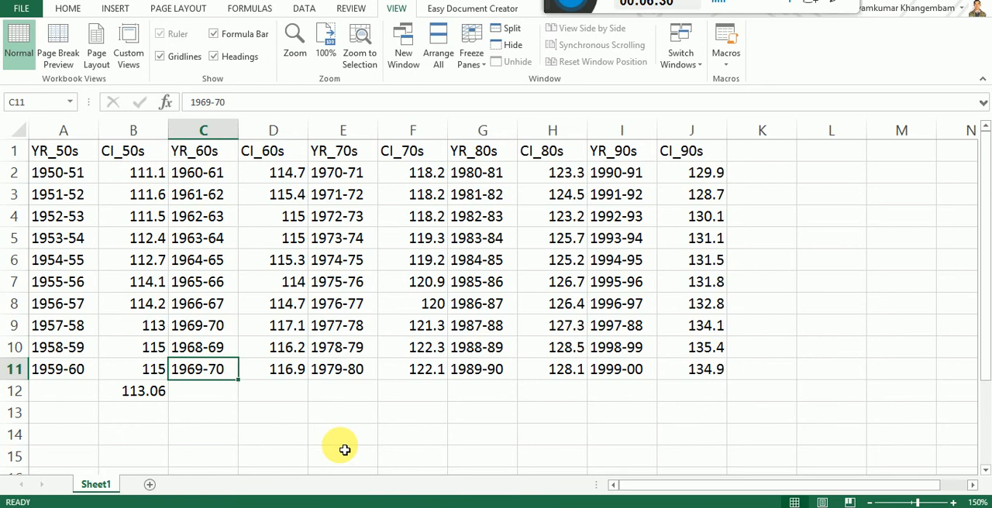
Step: Go through the CI_60s values in column D starting at D2, and select cell D12 below them
left_click(277, 174)
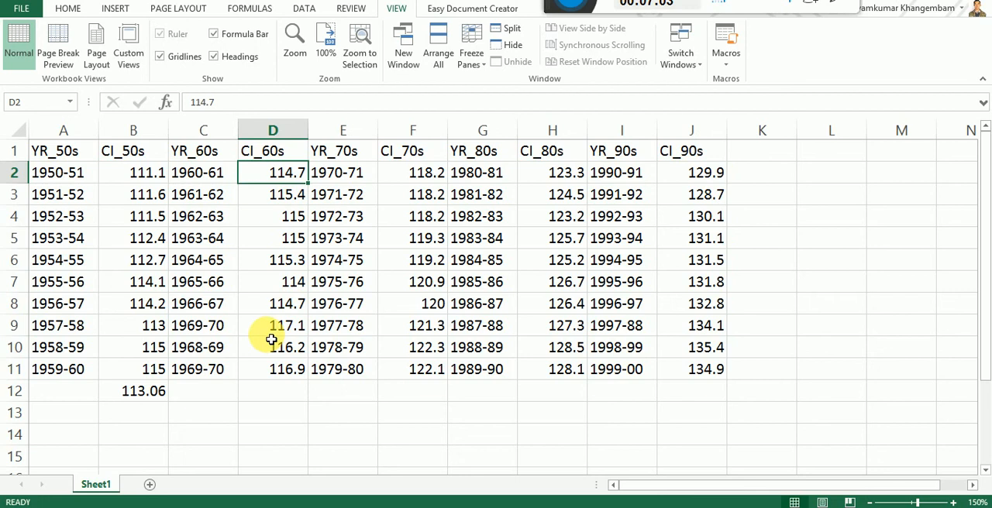
key("Down")
key("Down")
key("Down")
key("Down")
key("Down")
key("Down")
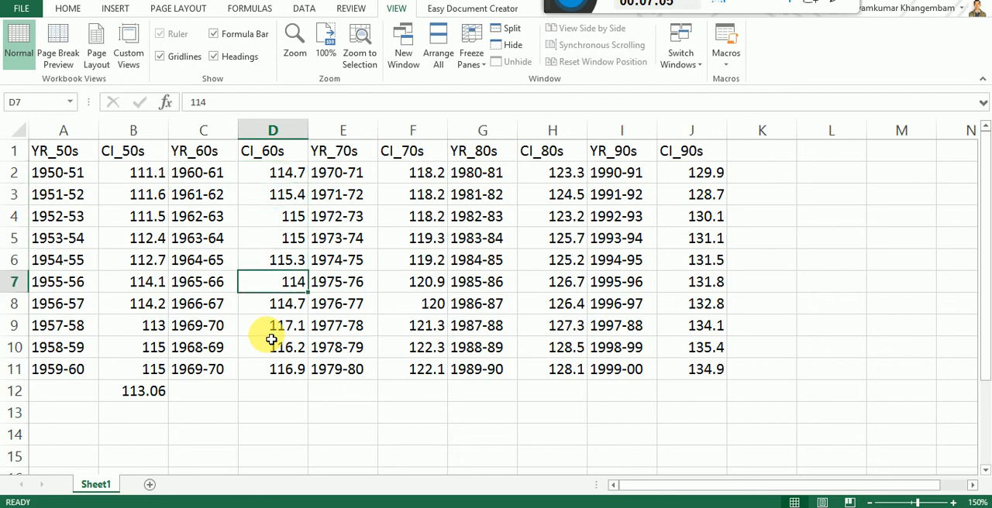
key("Down")
key("Down")
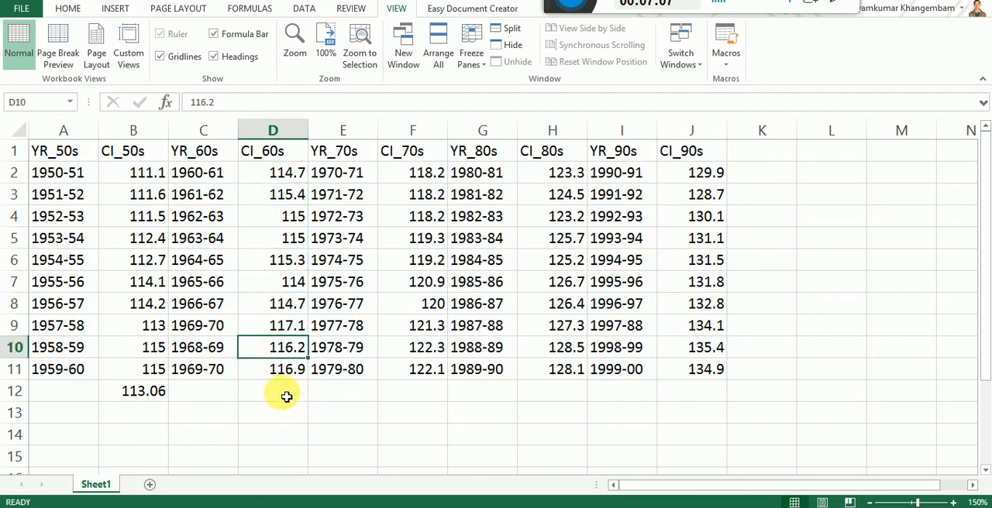
left_click(285, 394)
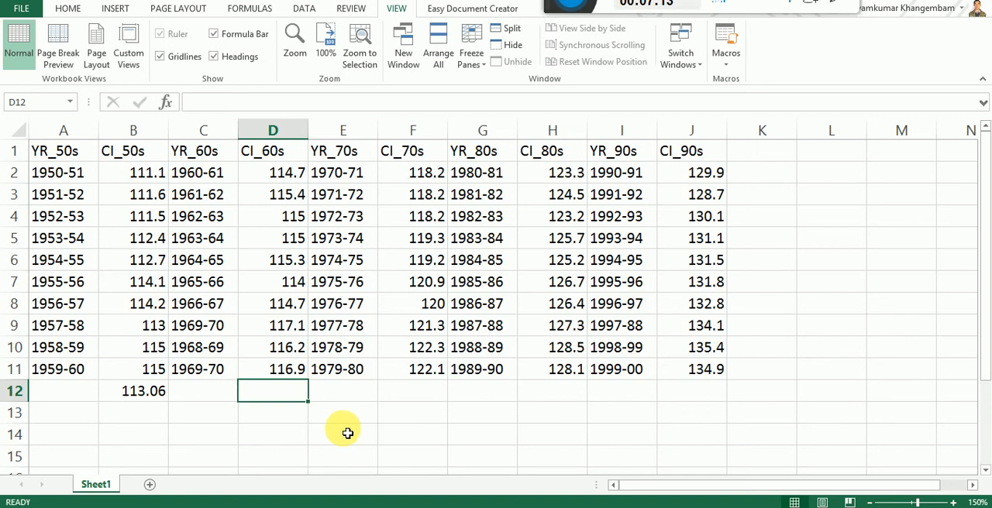
left_click(301, 441)
left_click(286, 392)
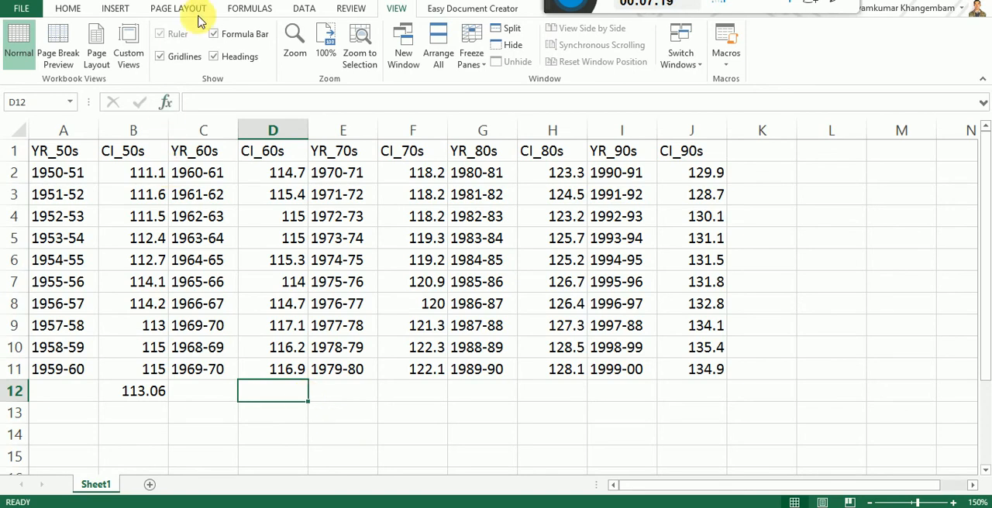
Step: Insert the AVERAGE function into cell D12 from the most recently used functions
left_click(251, 10)
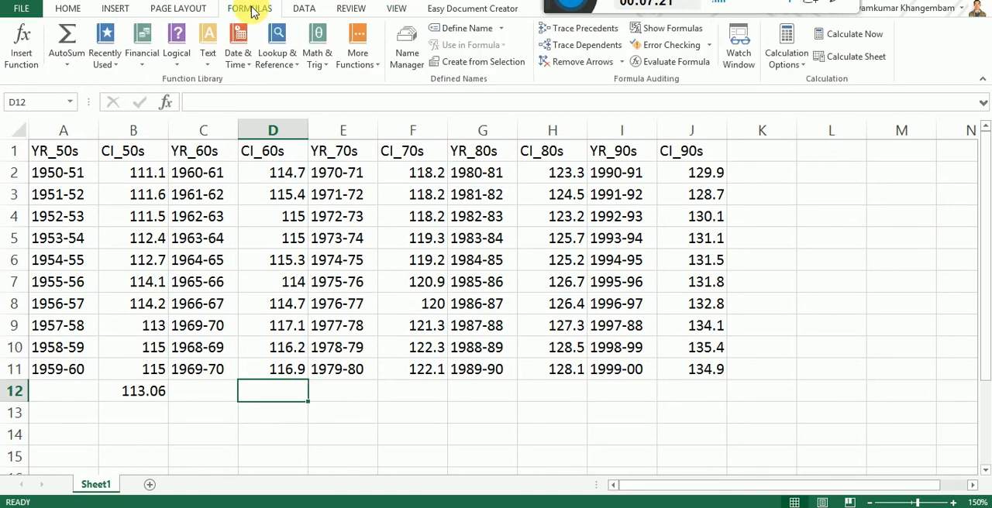
left_click(31, 53)
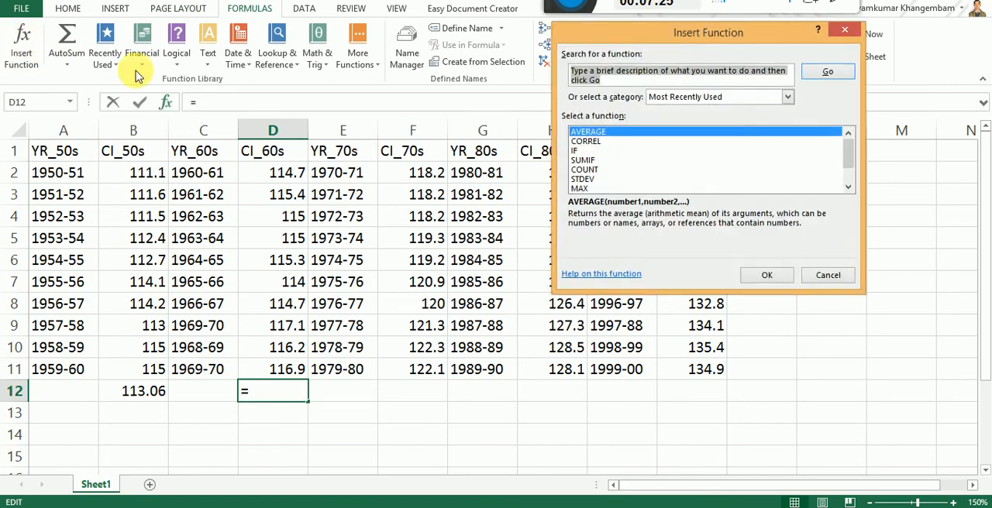
left_click(847, 191)
left_click(847, 190)
left_click(849, 134)
left_click(849, 134)
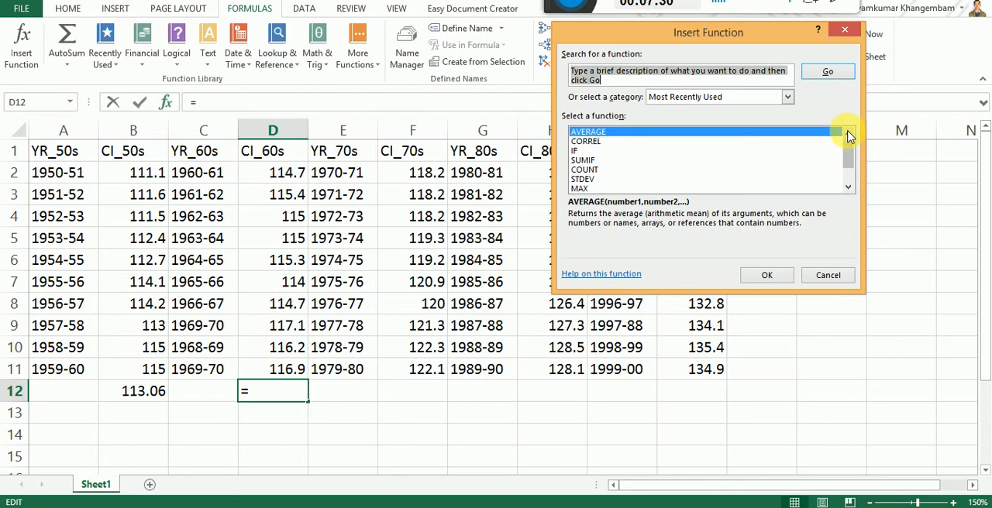
left_click(604, 133)
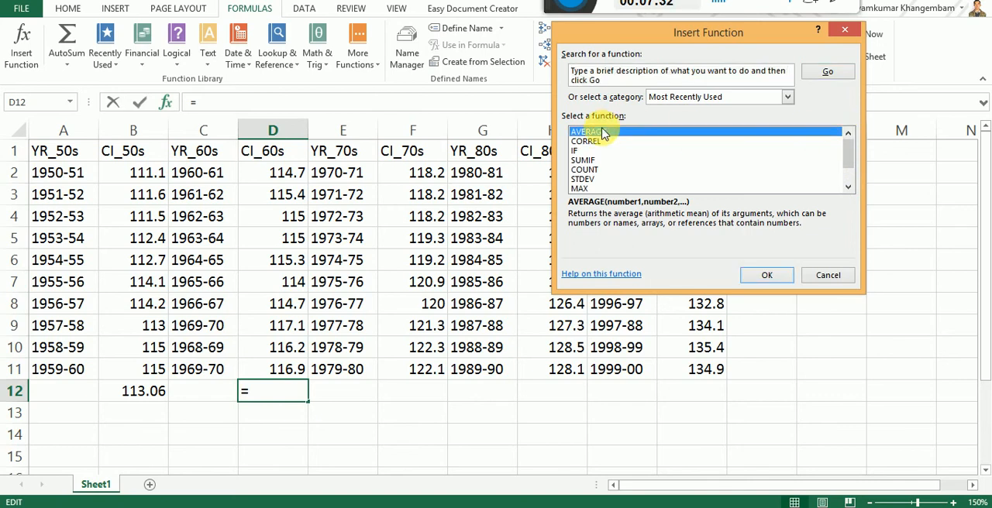
left_click(766, 277)
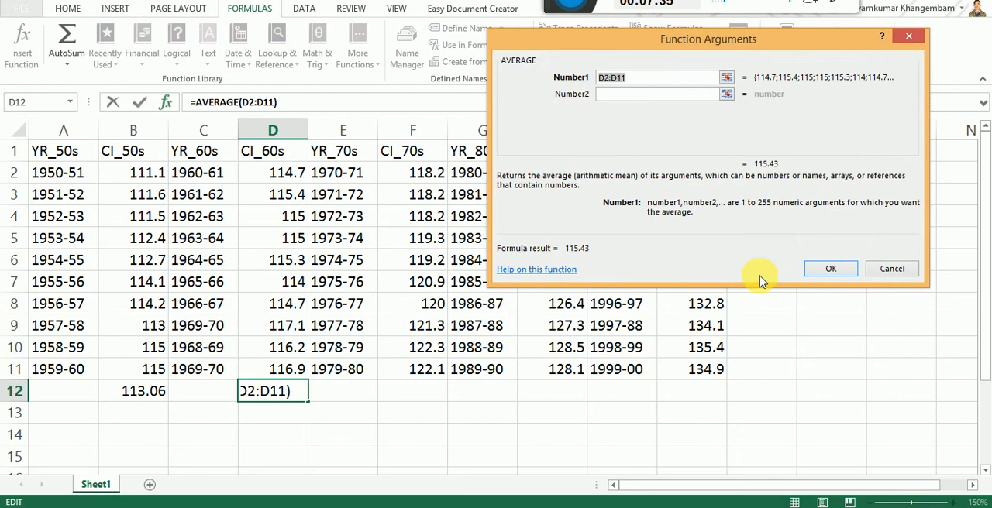
Step: Set the first argument of AVERAGE to the CI_60s range D2:D11 and apply the formula
left_click(282, 177)
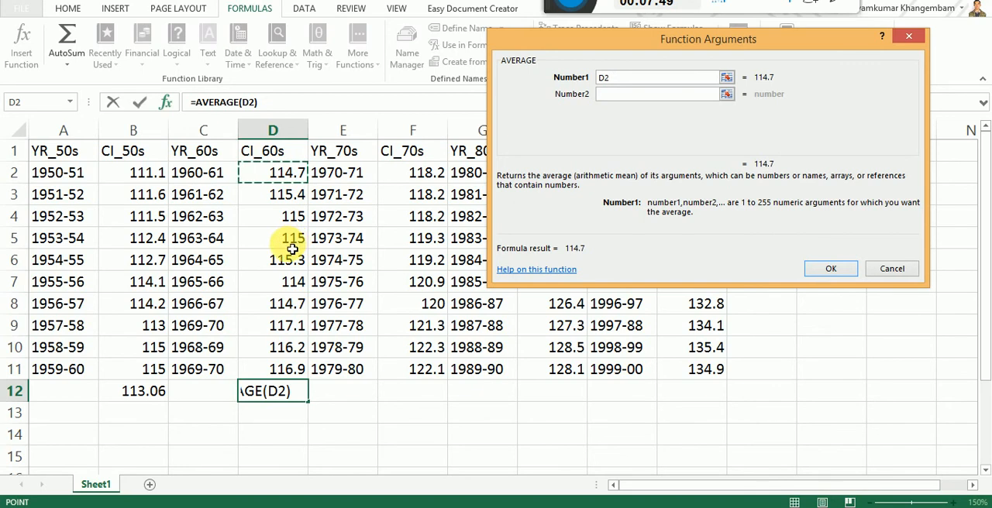
left_click(278, 375, "shift")
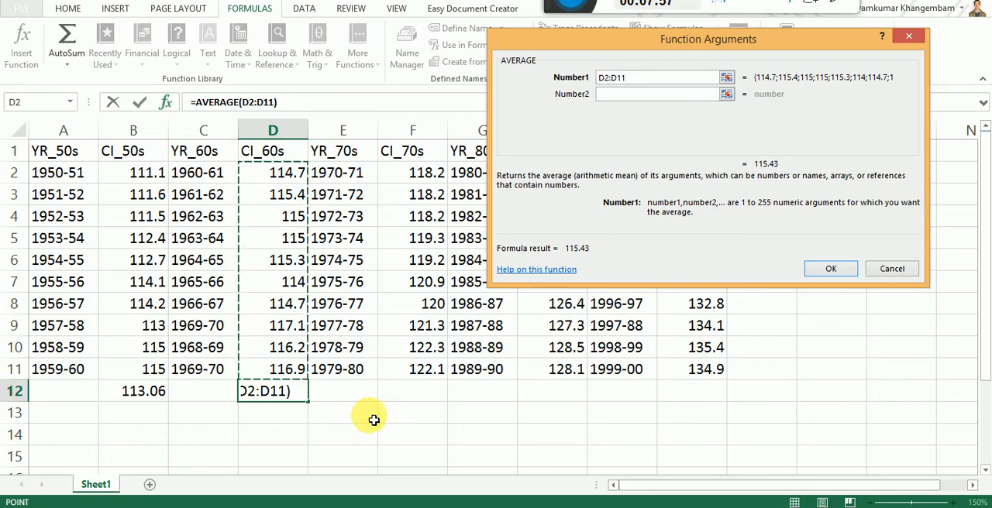
left_click(830, 269)
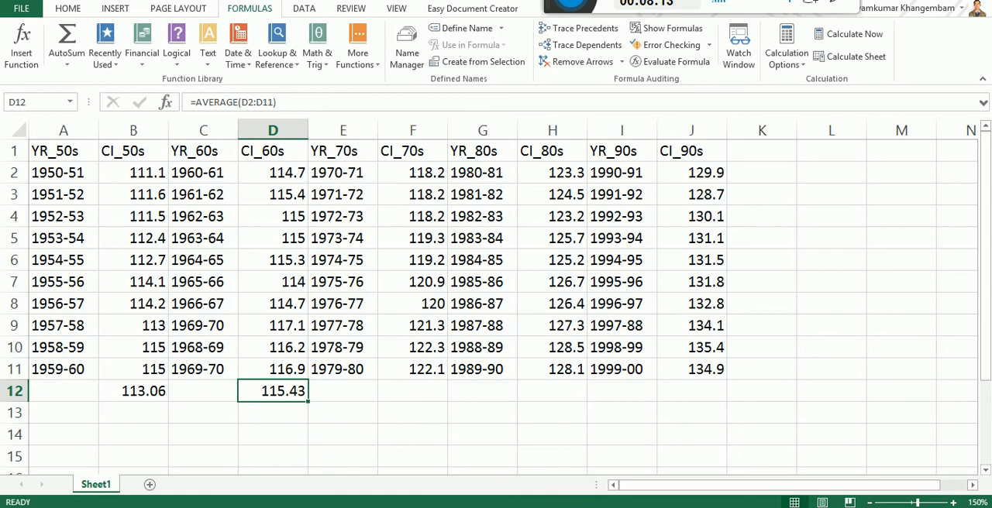
Step: Compare the CI_60s and CI_50s averages with Fig. 4.4 of the textbook PDF in Adobe Reader, and return to Excel
left_click(573, 447)
scroll(521, 380, "down", 10)
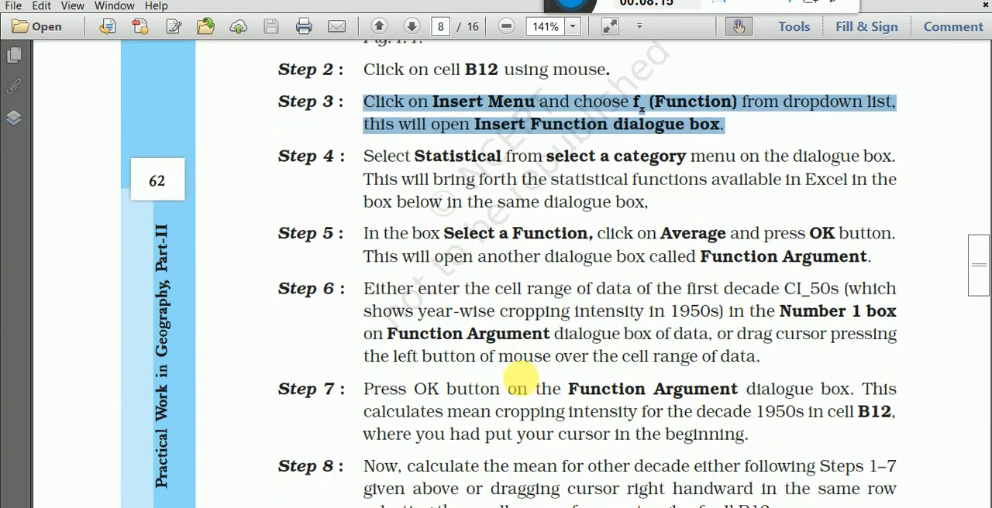
scroll(521, 380, "down", 15)
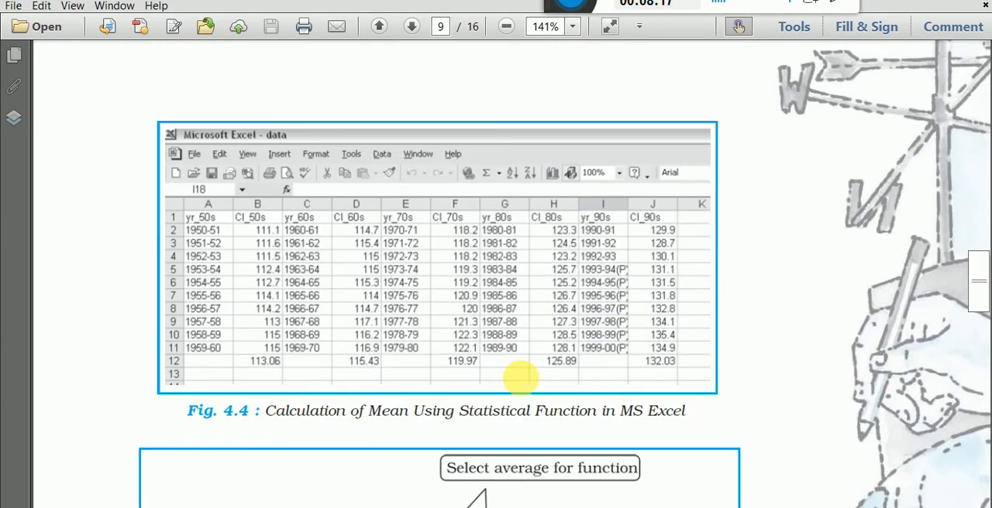
scroll(419, 387, "down", 1)
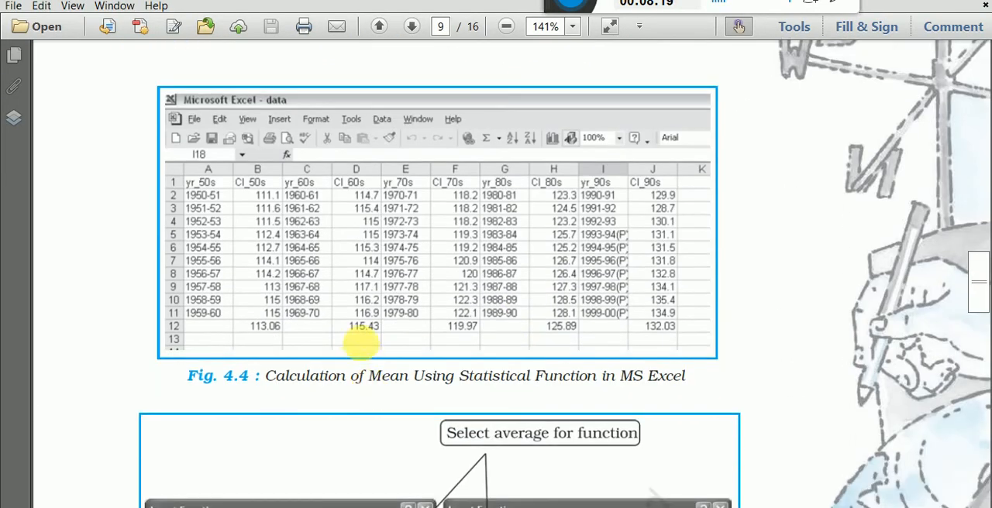
left_click_drag(342, 316, 394, 341)
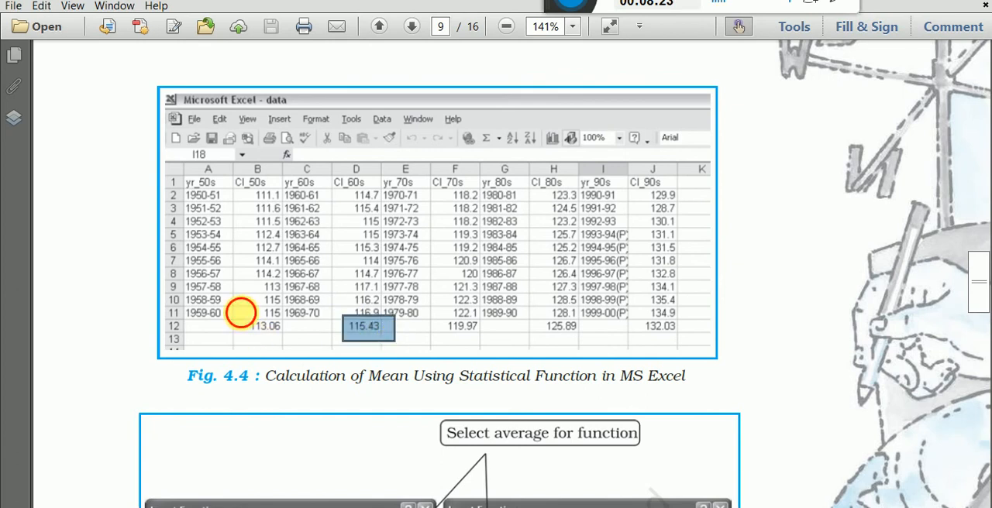
left_click_drag(241, 313, 306, 344)
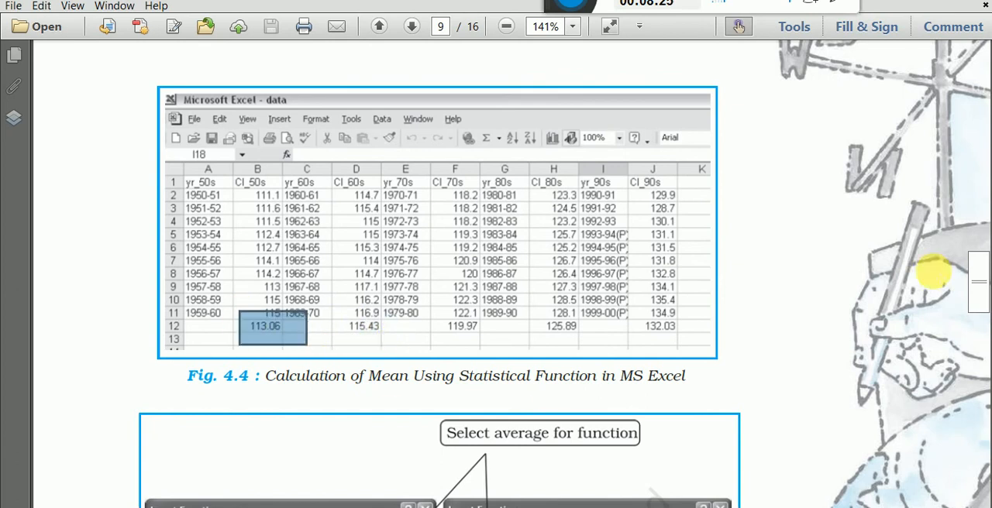
key("alt+Tab")
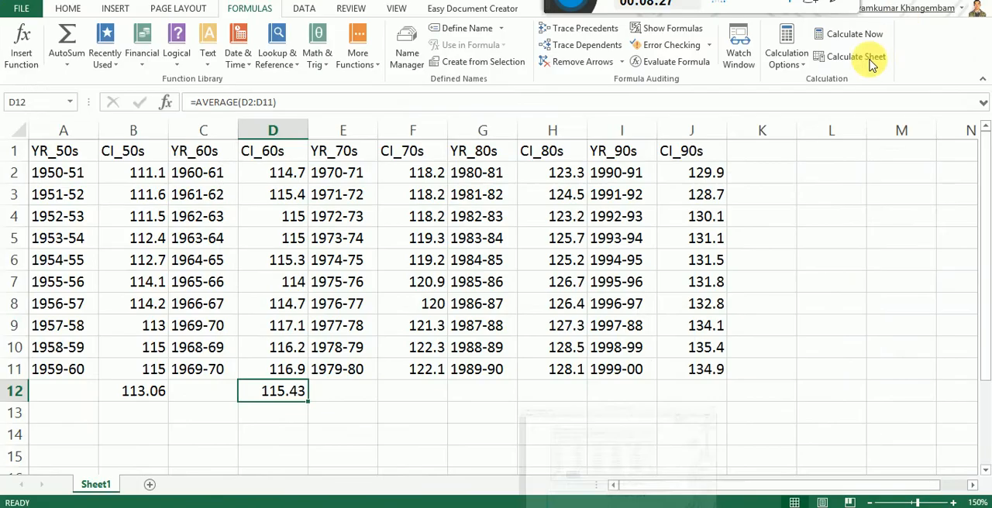
key("alt+Tab")
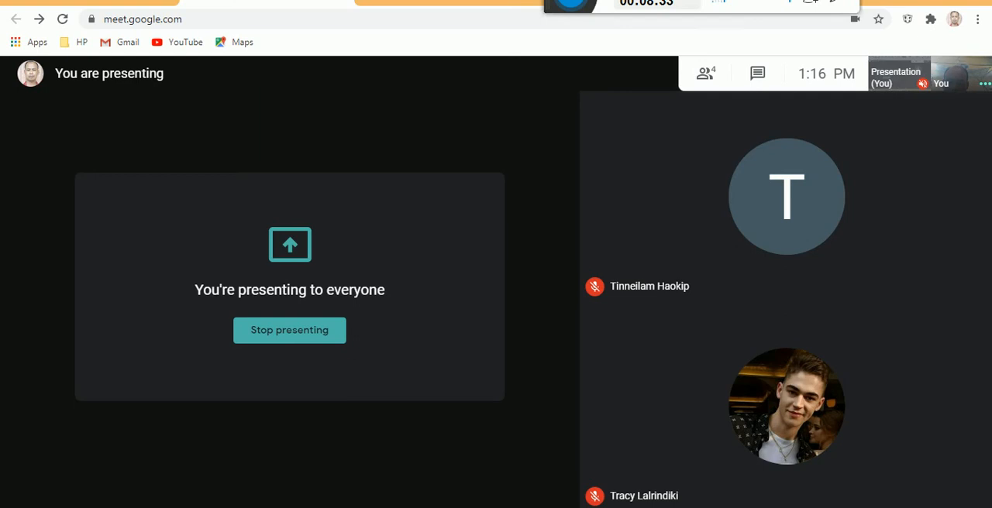
left_click(330, 484)
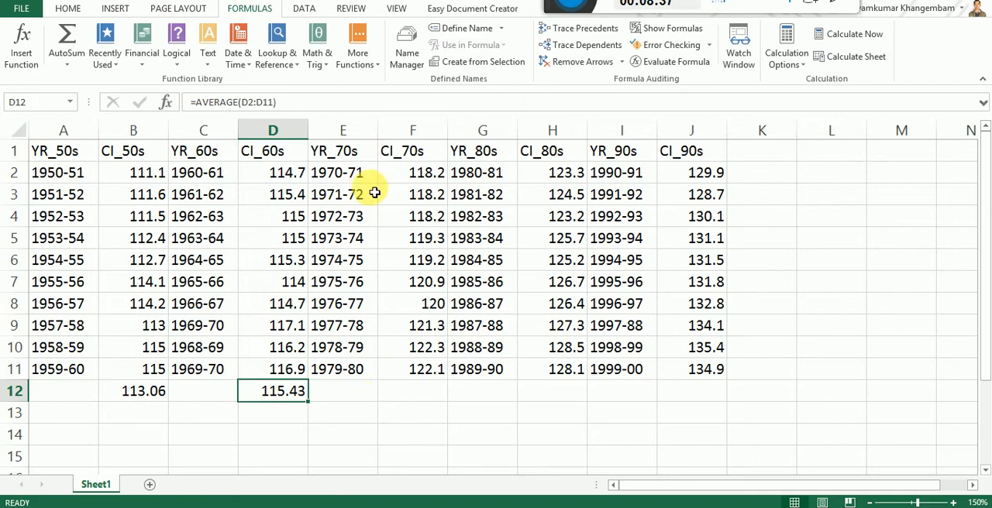
Step: Point out the first YR_70s and CI_70s entries in E2 and F2 and the empty cell F12 below the data
left_click(359, 176)
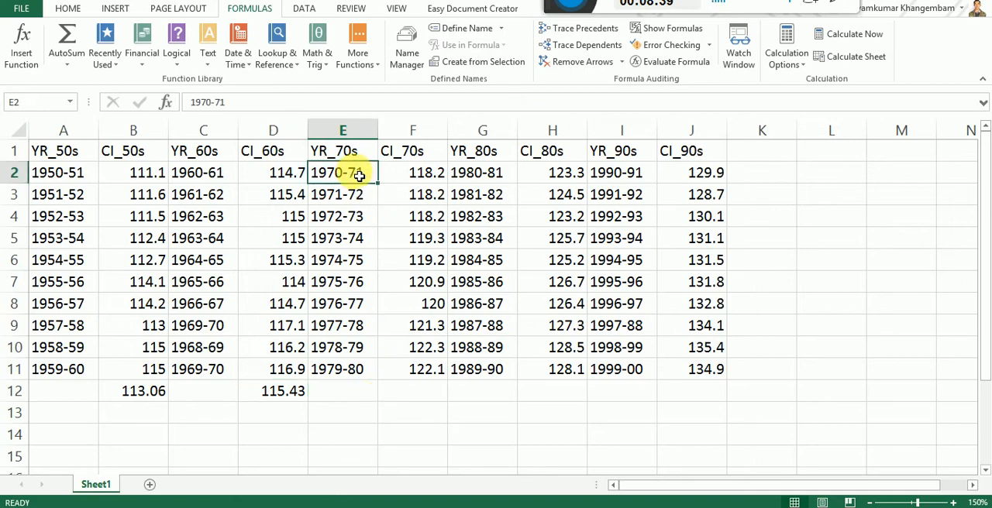
left_click(407, 176)
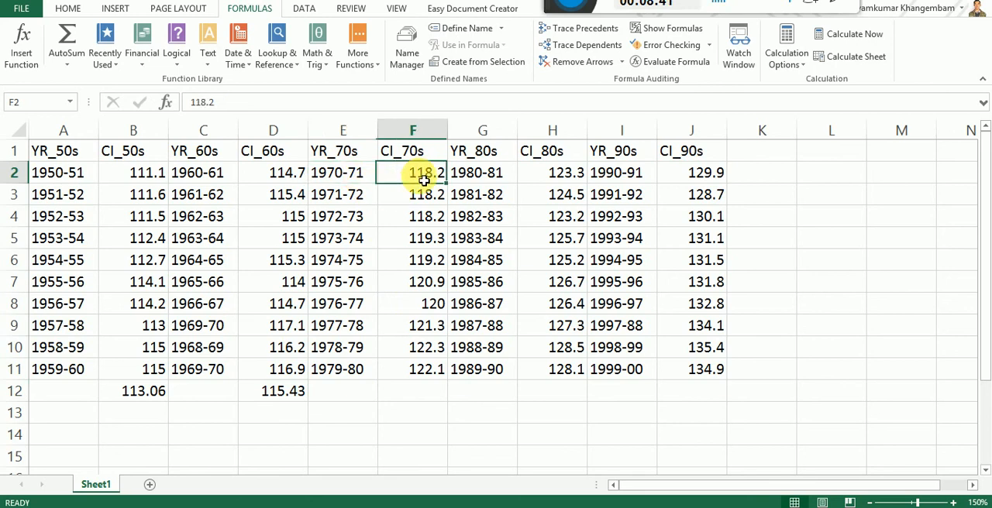
left_click(430, 392)
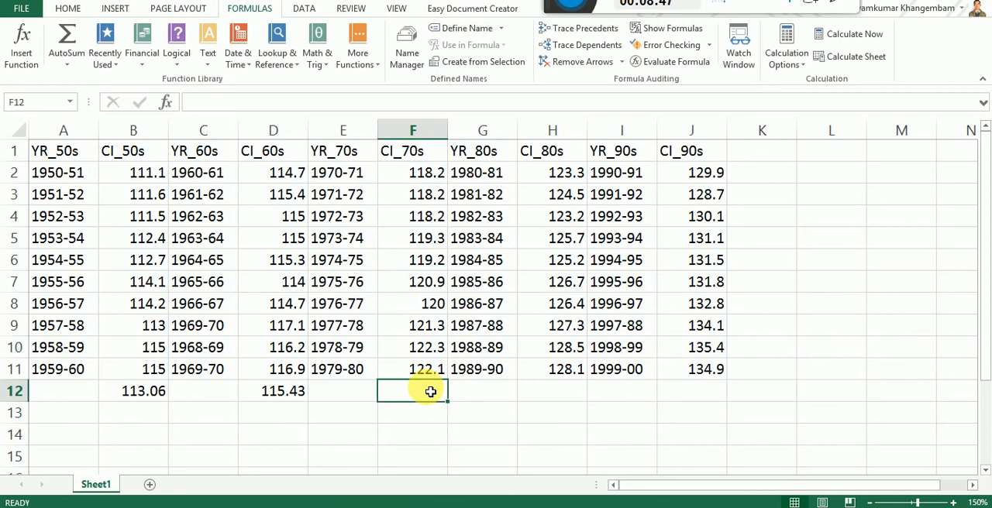
left_click(907, 374)
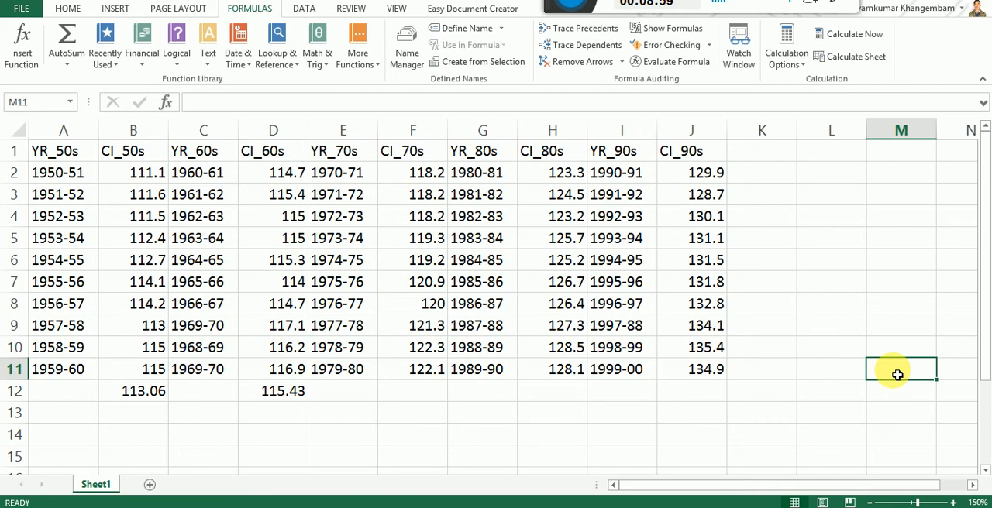
Step: Calculate the mean of CI_70s in cell F12 with the AVERAGE function over the range F2:F11
left_click(421, 390)
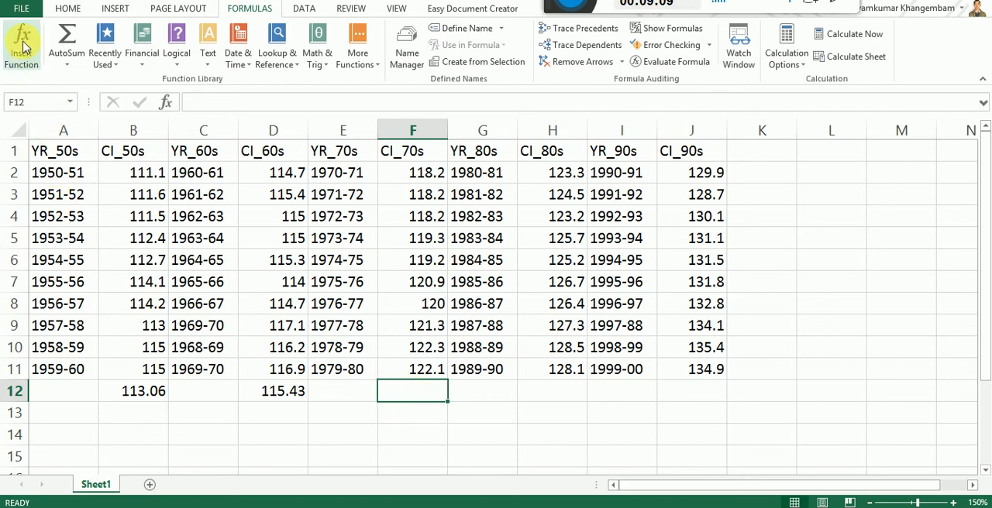
left_click(22, 45)
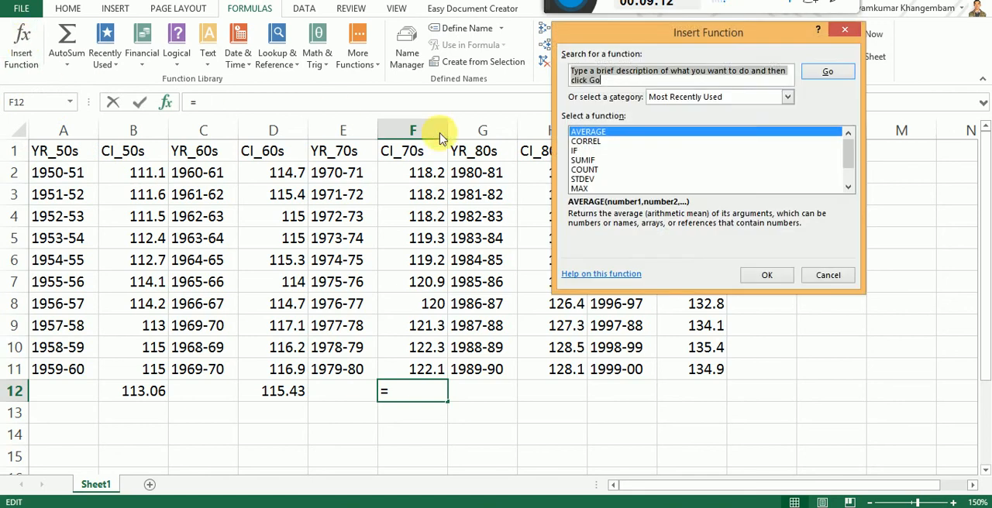
left_click(610, 132)
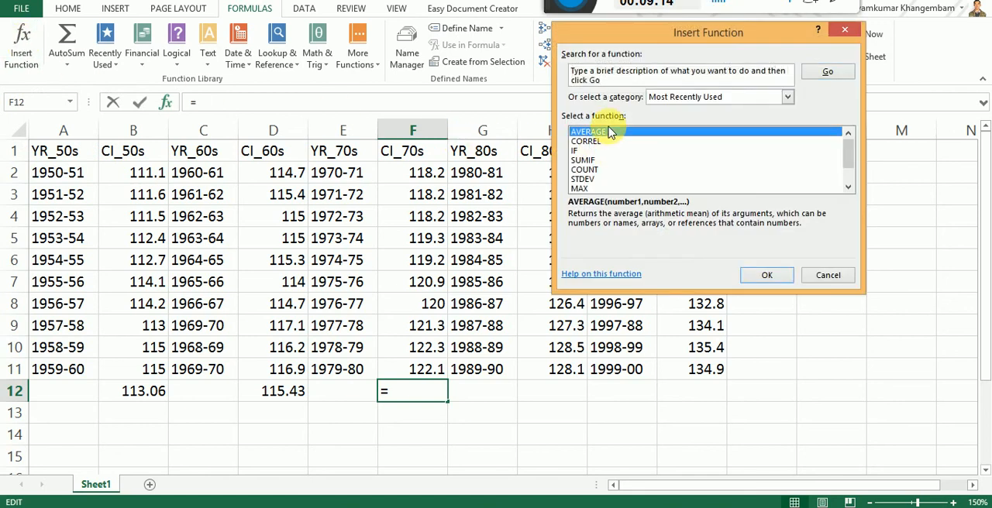
left_click(766, 276)
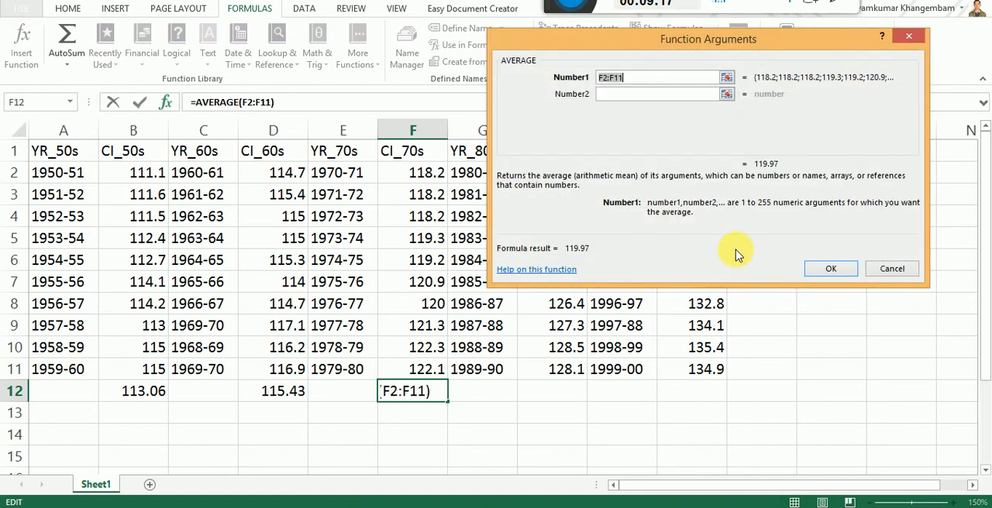
left_click(416, 176)
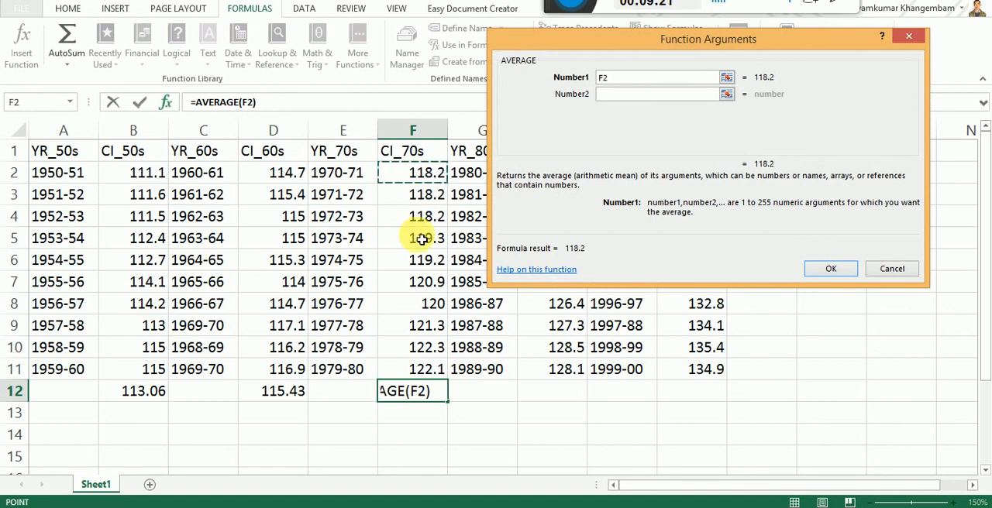
left_click(426, 373, "shift")
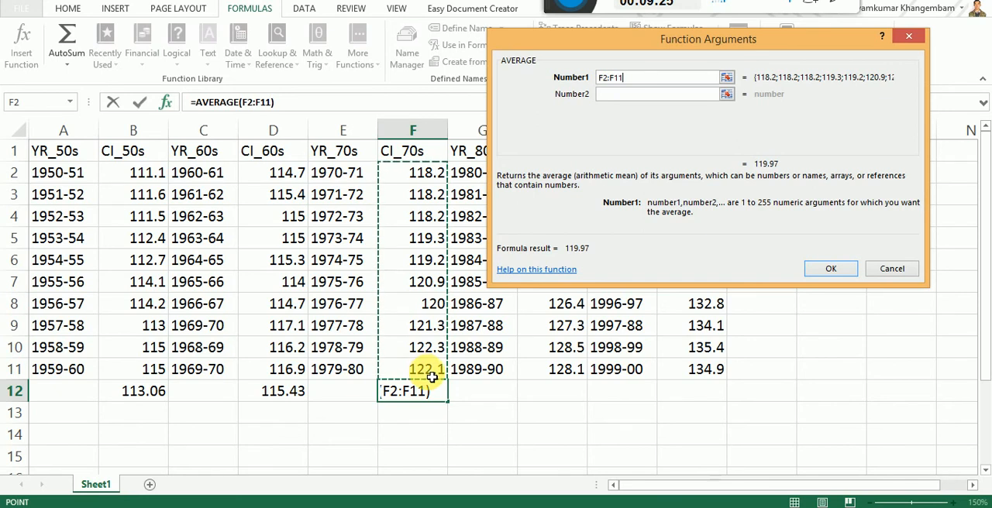
left_click(833, 269)
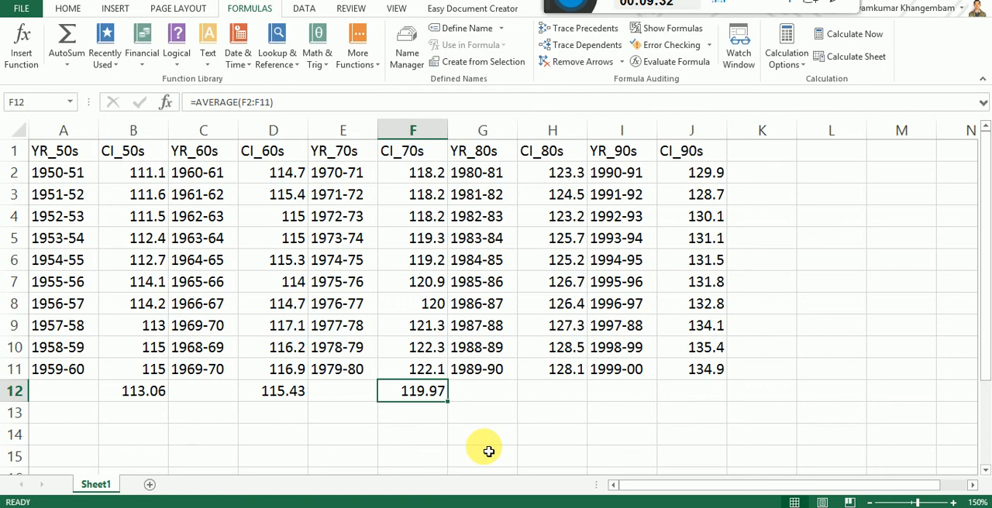
Step: Check the CI_70s average against Fig. 4.4 in Adobe Reader and return to the Excel worksheet
left_click(570, 507)
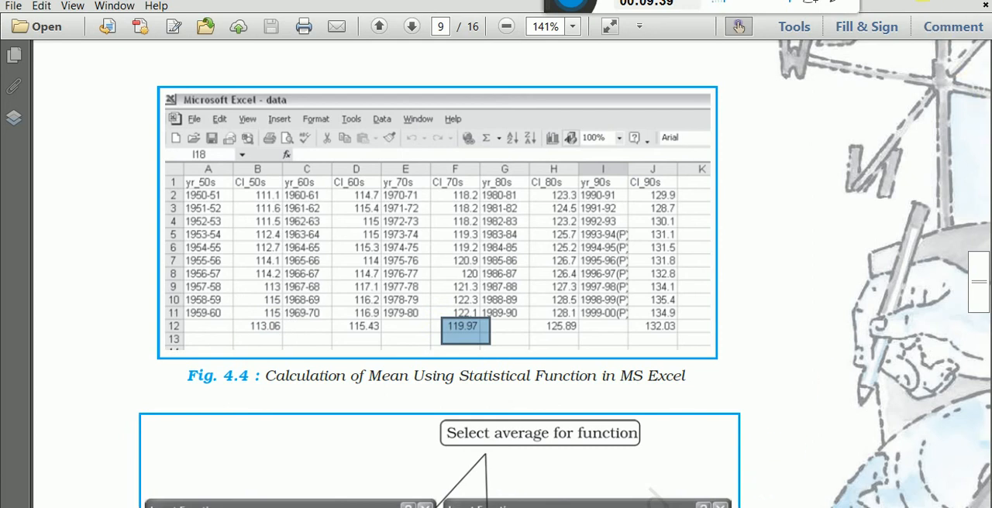
left_click(918, 1)
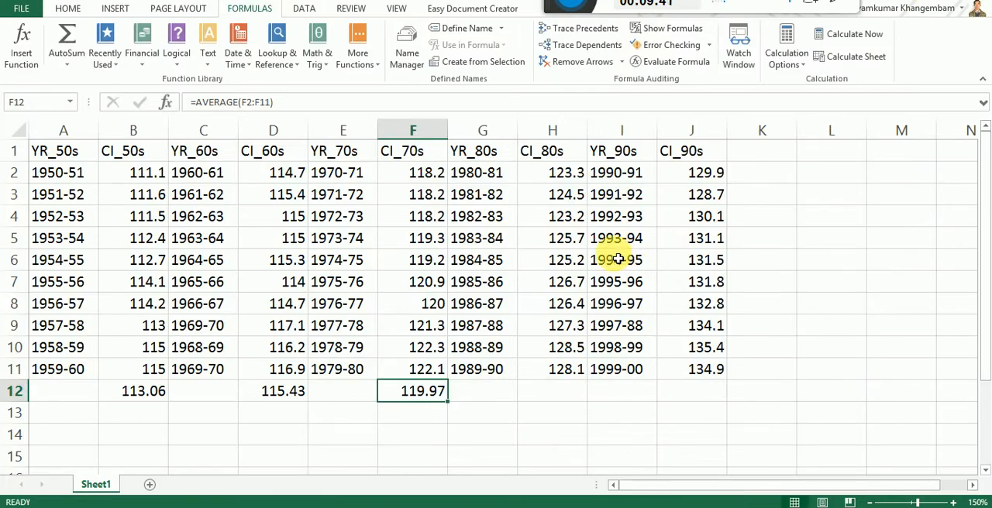
Step: Insert the AVERAGE function into cell H12 below the CI_80s values
left_click(568, 396)
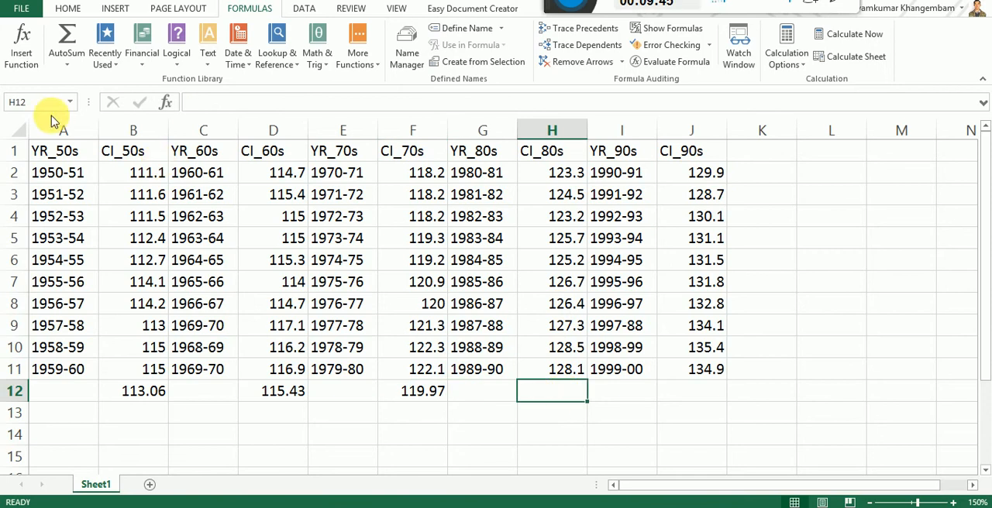
left_click(66, 8)
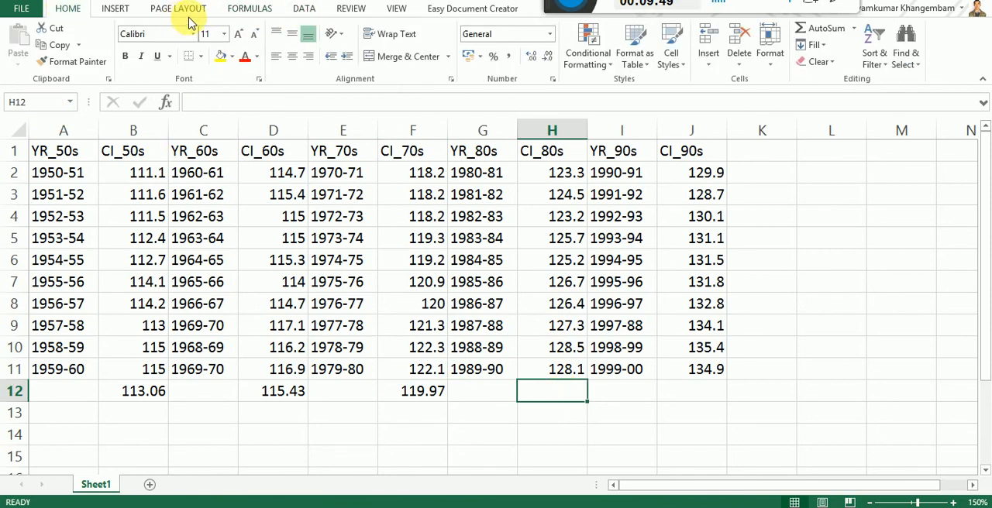
left_click(249, 8)
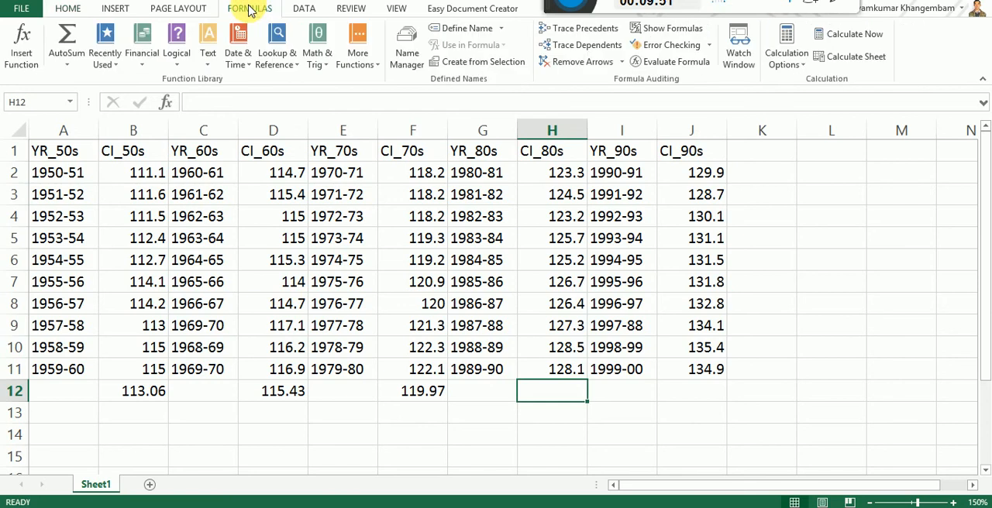
left_click(23, 48)
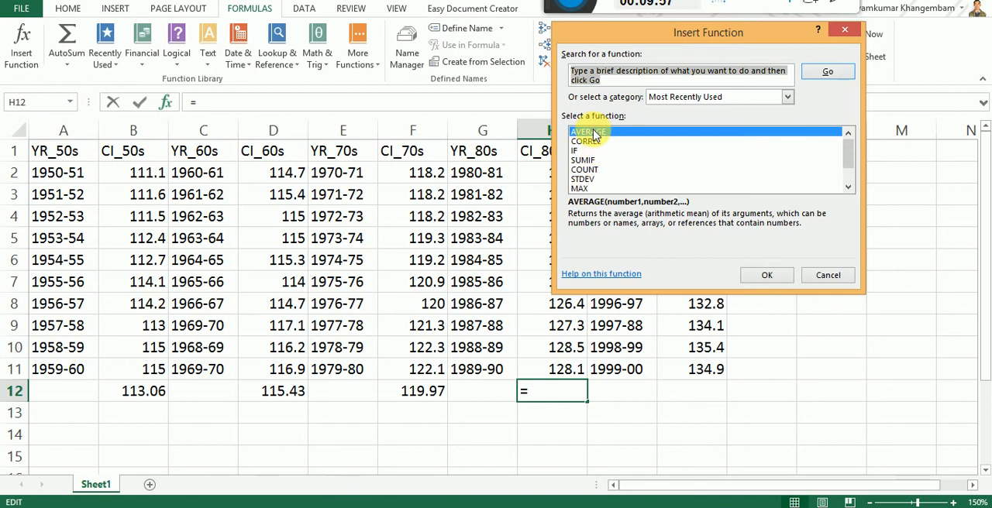
left_click(593, 133)
left_click(769, 275)
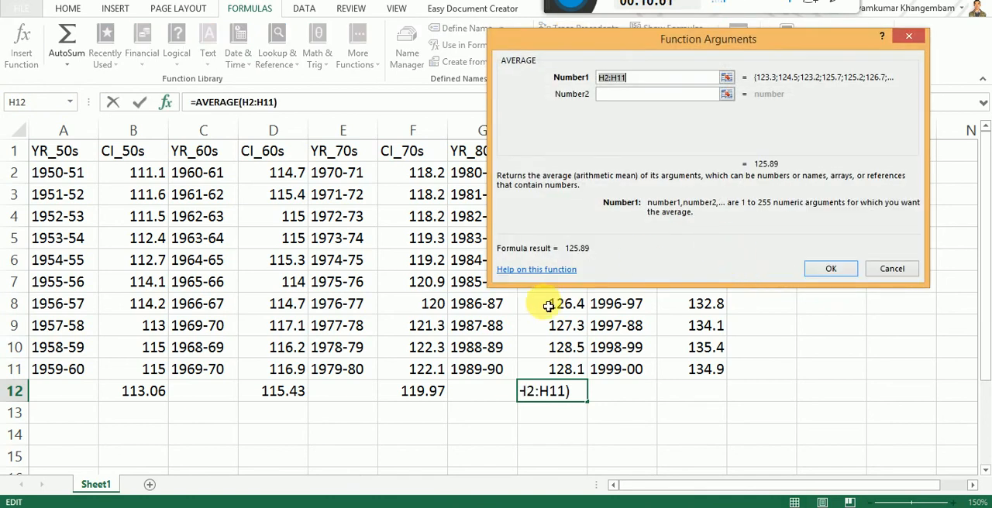
Step: Set the AVERAGE range in cell H12 to H2:H11 and confirm the mean of CI_80s
left_click(717, 40)
left_click_drag(717, 40, 263, 135)
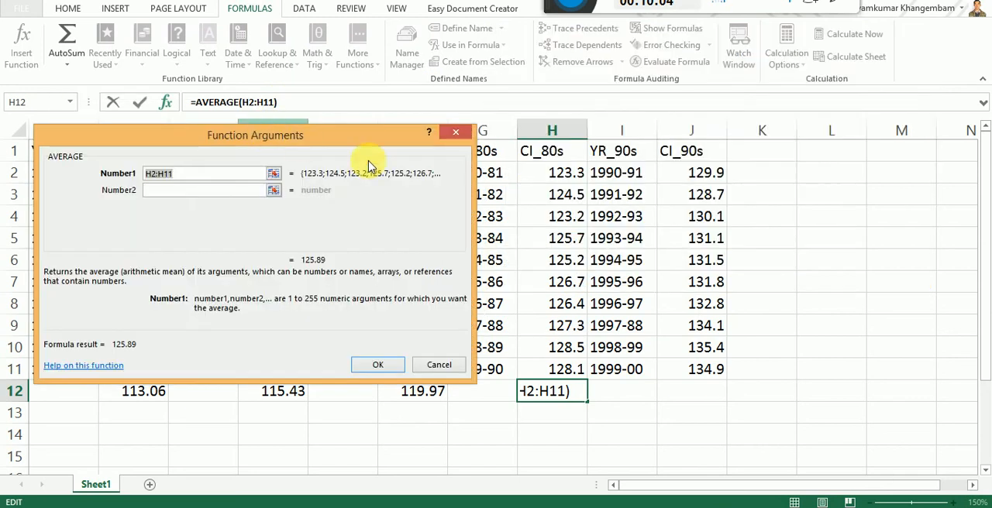
left_click(568, 178)
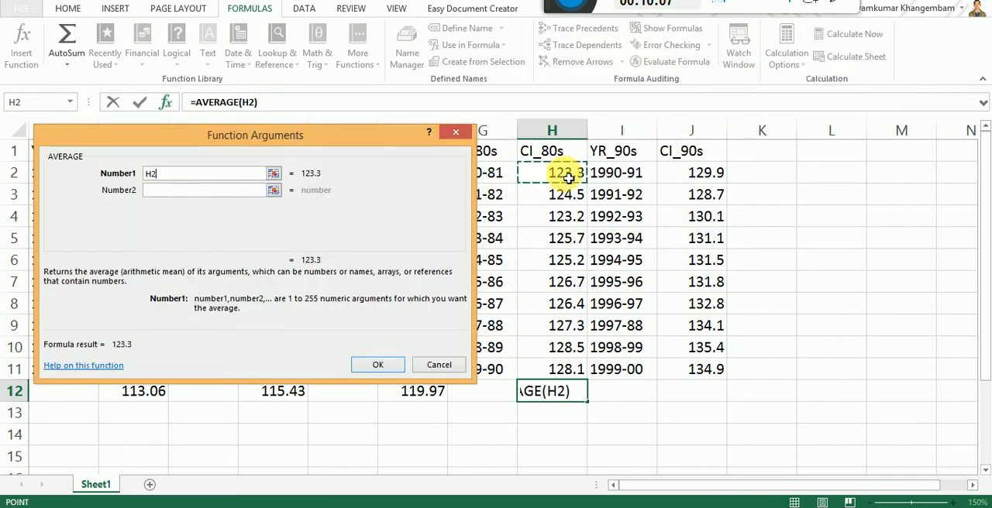
left_click(542, 369, "shift")
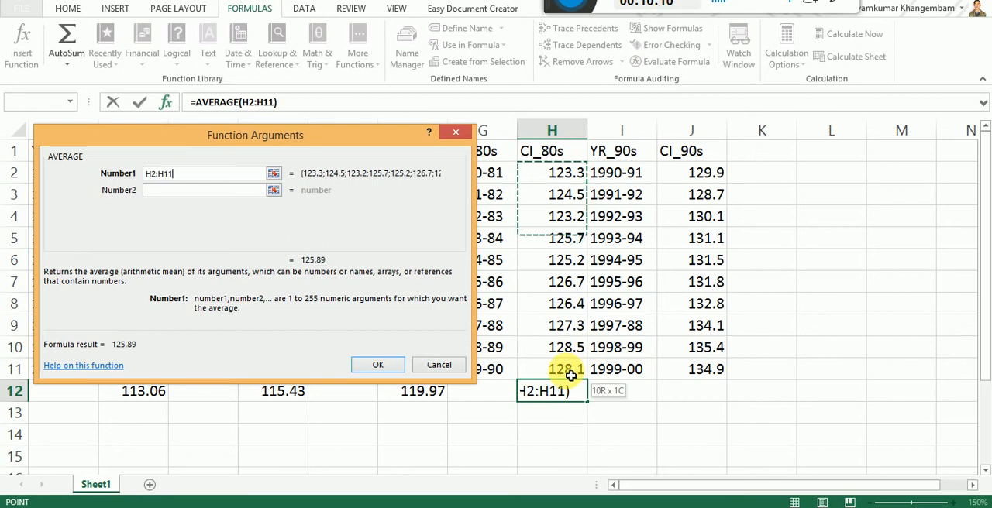
left_click(387, 370)
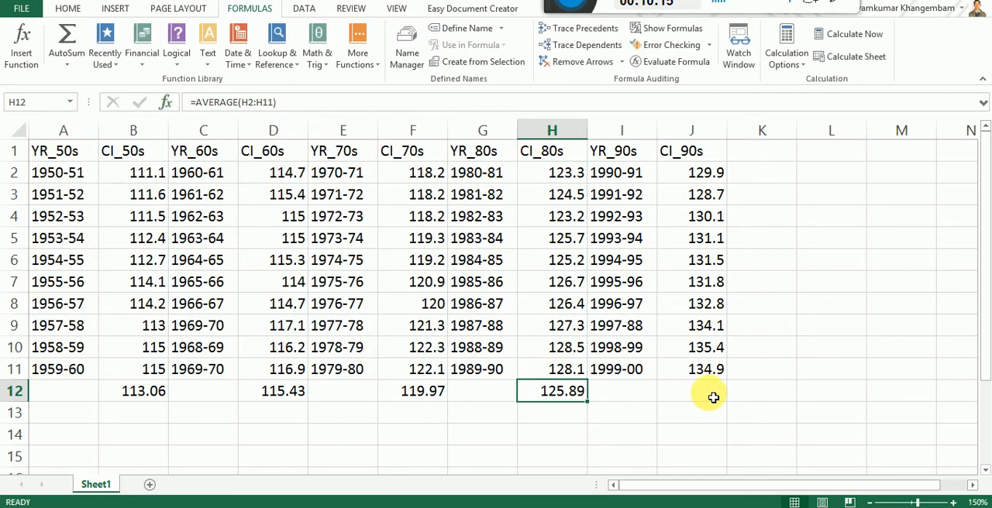
Step: Calculate the mean of CI_90s in cell J12 with the AVERAGE function over the range J2:J11
left_click(712, 394)
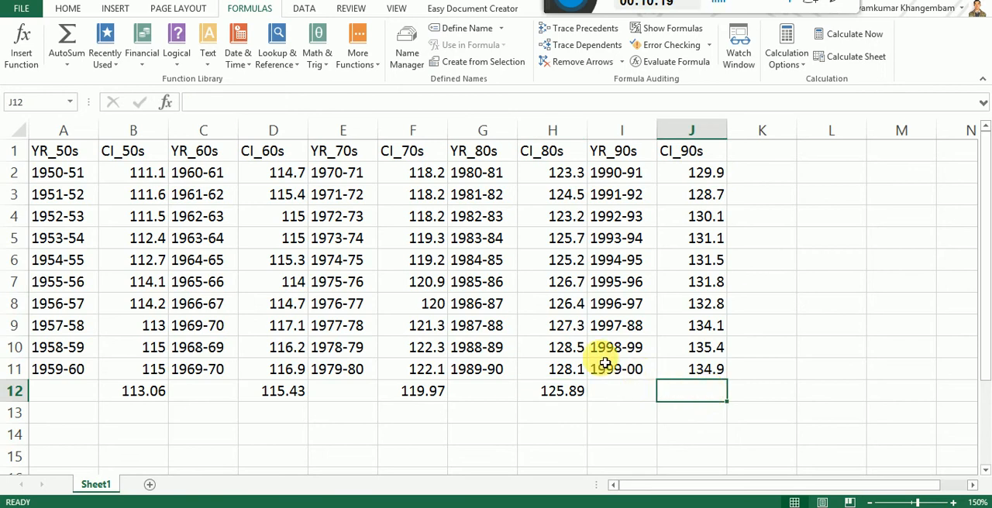
left_click(22, 46)
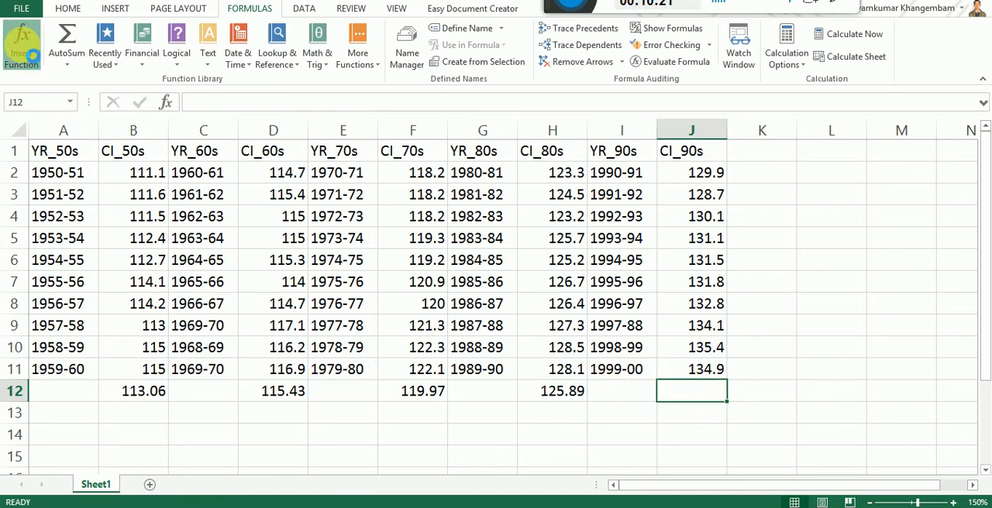
left_click(139, 227)
left_click(312, 372)
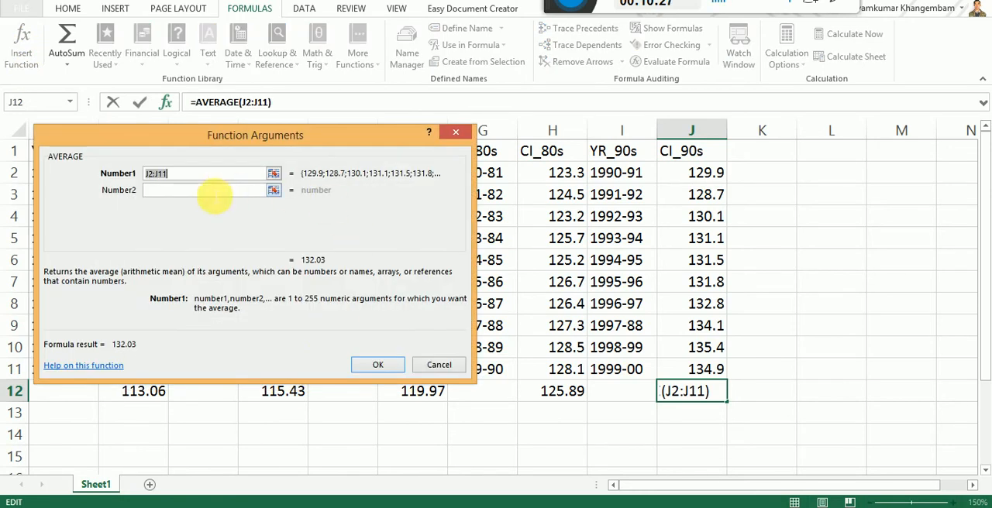
left_click(699, 178)
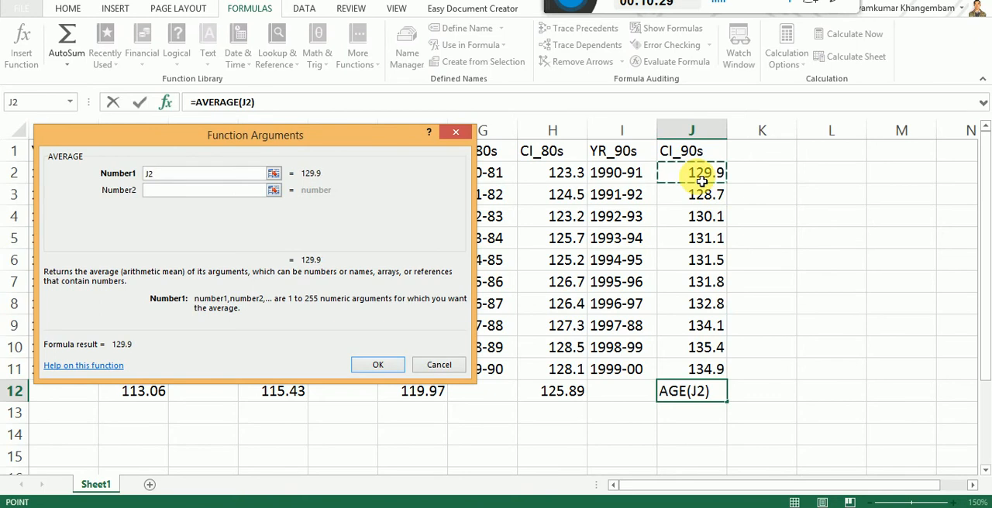
left_click(684, 372, "shift")
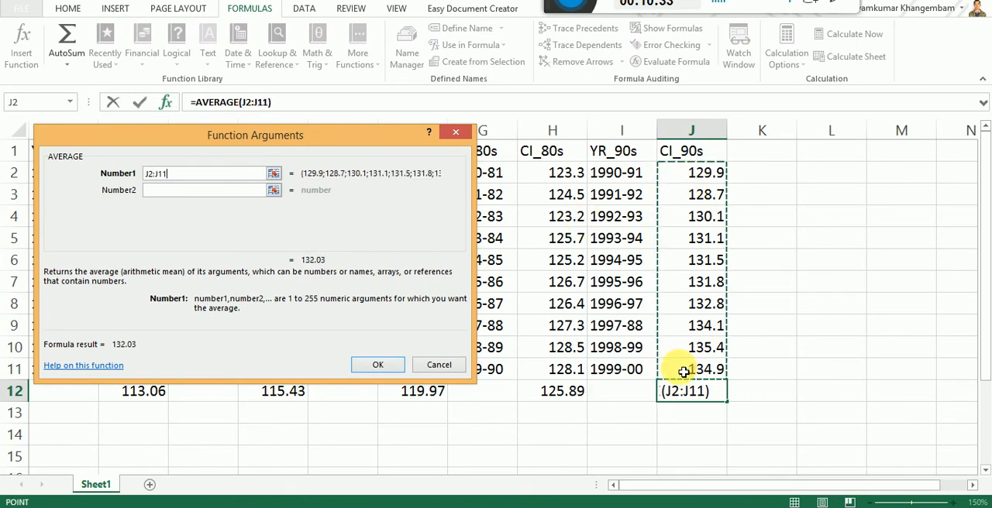
left_click(379, 366)
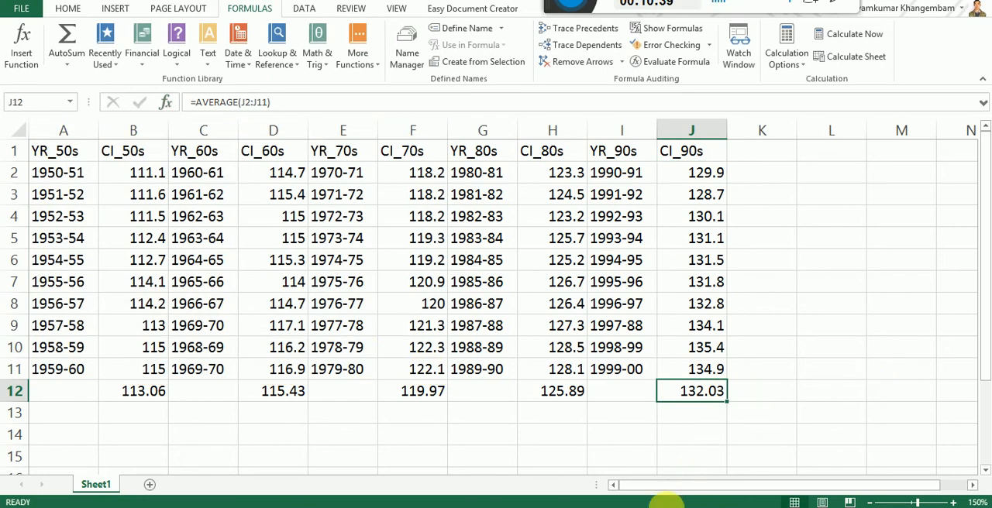
Step: Check the CI_90s and CI_80s averages against Fig. 4.4 in Adobe Reader and return to the Excel worksheet
left_click(649, 507)
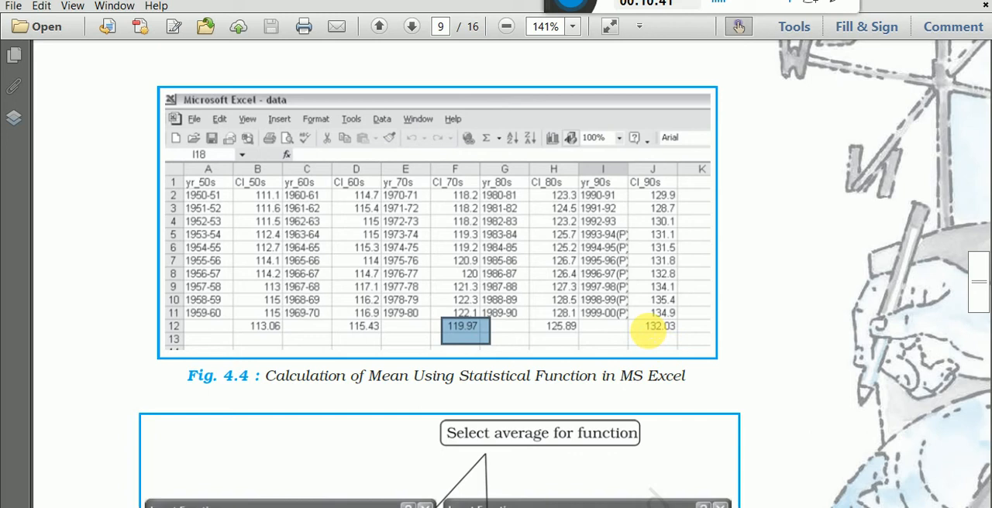
left_click_drag(640, 320, 699, 344)
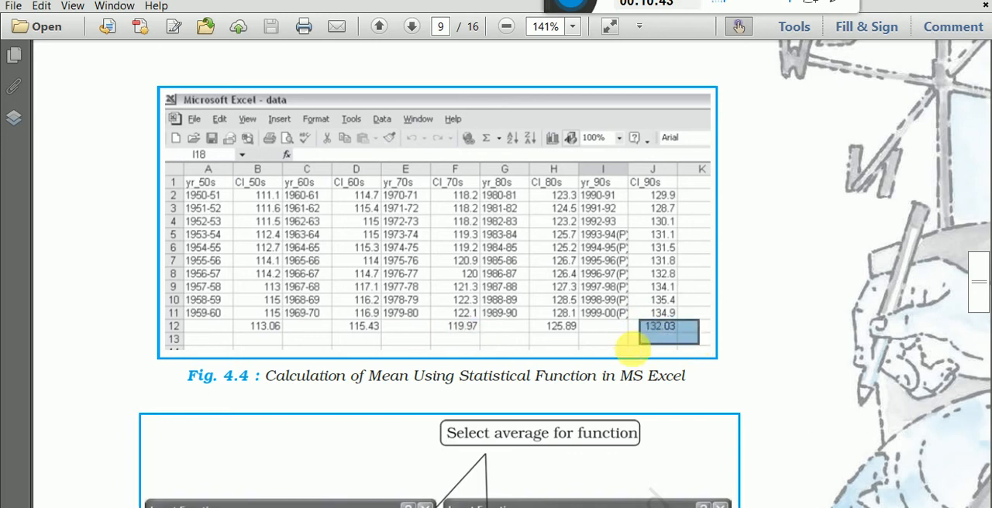
left_click_drag(530, 317, 601, 340)
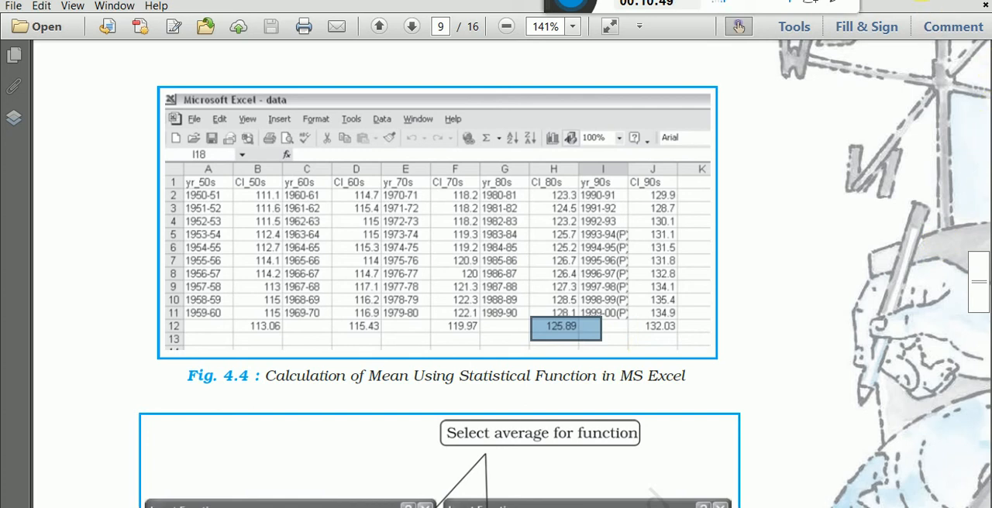
key("alt+Tab")
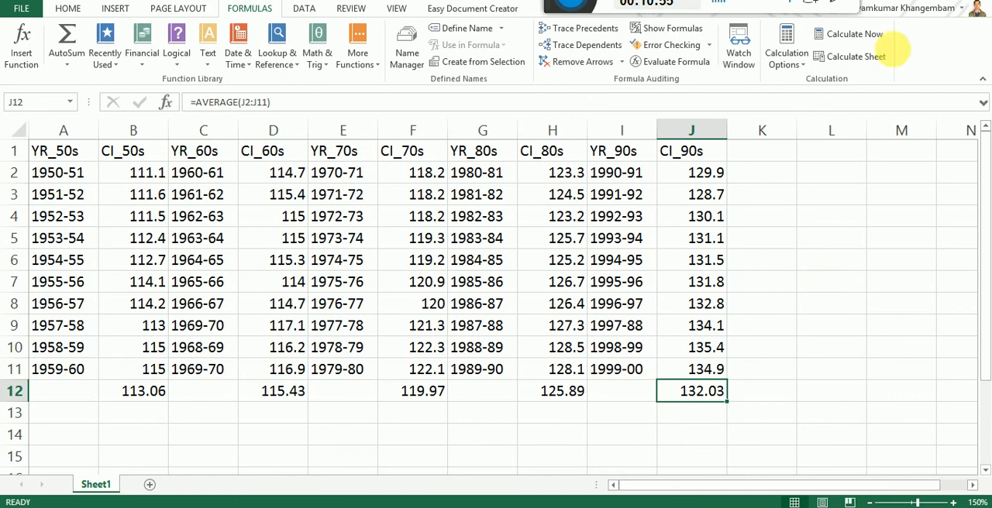
key("alt+Tab")
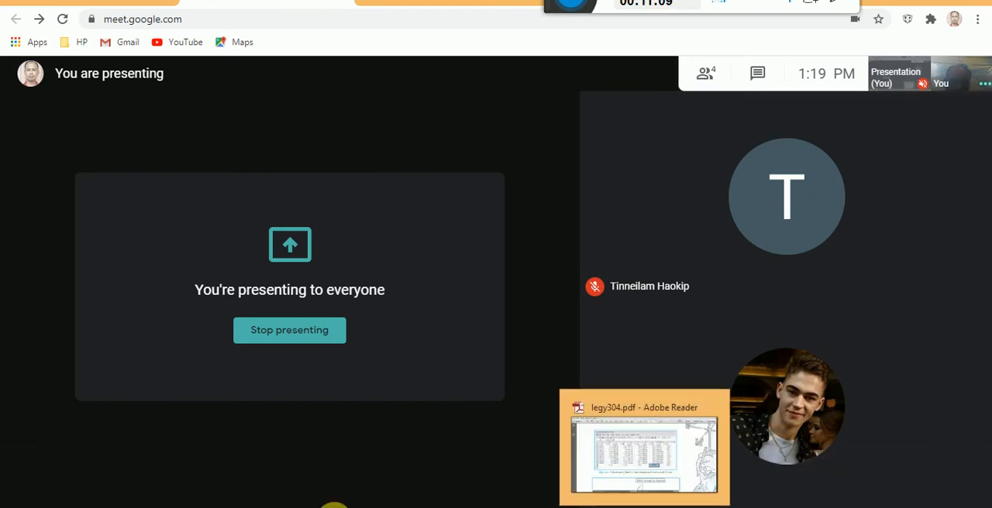
left_click(334, 465)
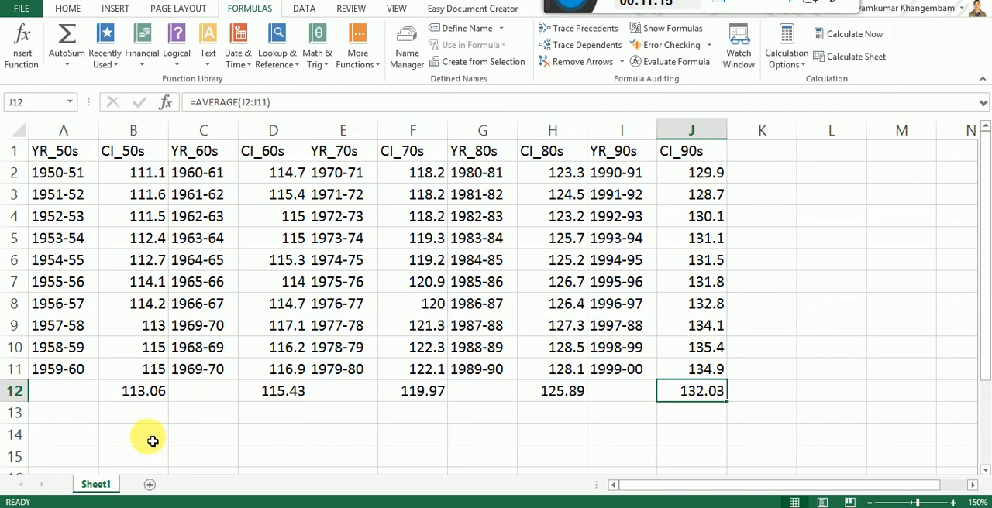
Step: Point out the CI_50s column, row 13 and the empty cell B13 below the CI_50s average
left_click(144, 415)
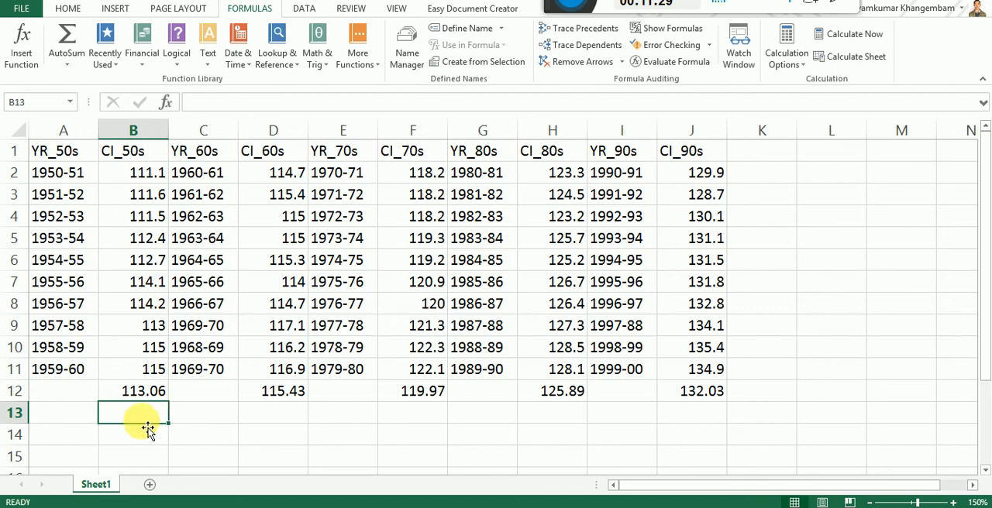
left_click(145, 134)
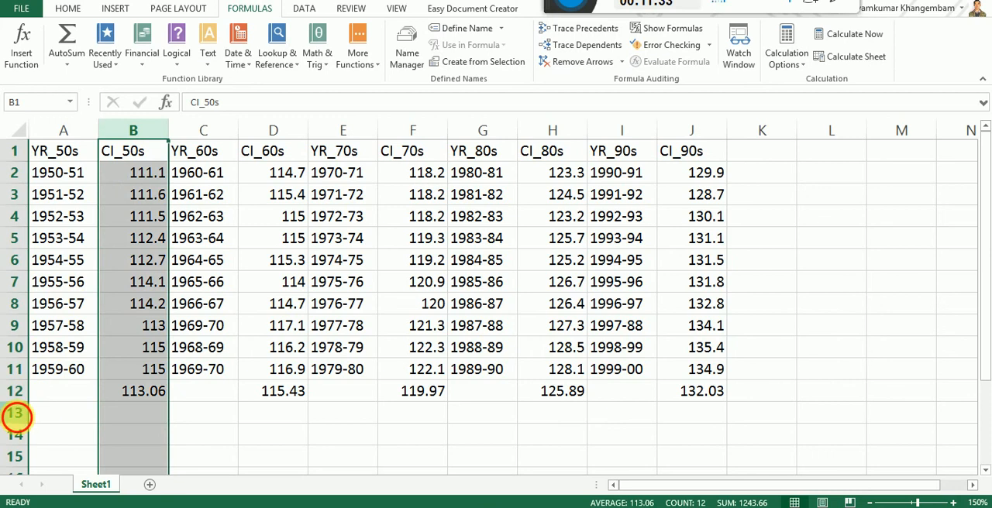
left_click(17, 415)
left_click(144, 419)
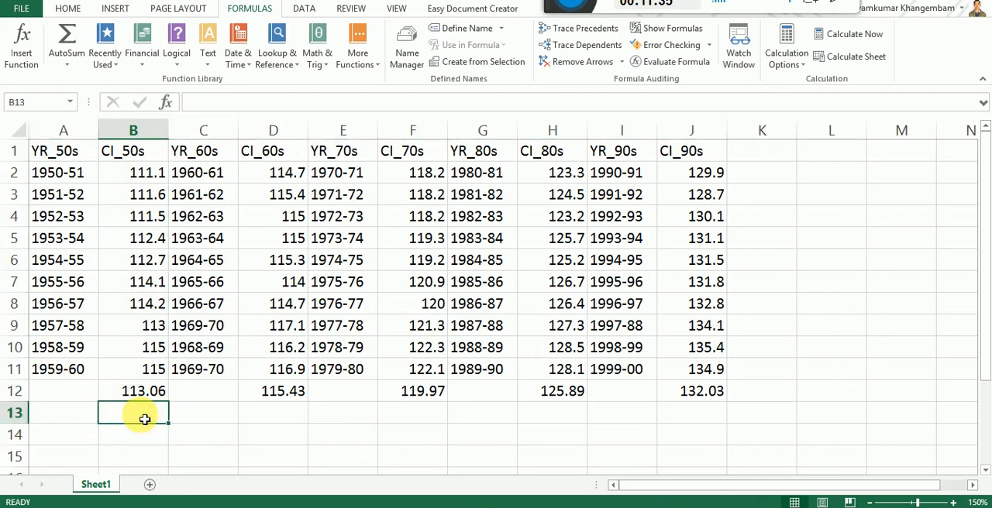
Step: Calculate the total of CI_50s in cell B13 with the SUM function over the range B2:B11
left_click(24, 45)
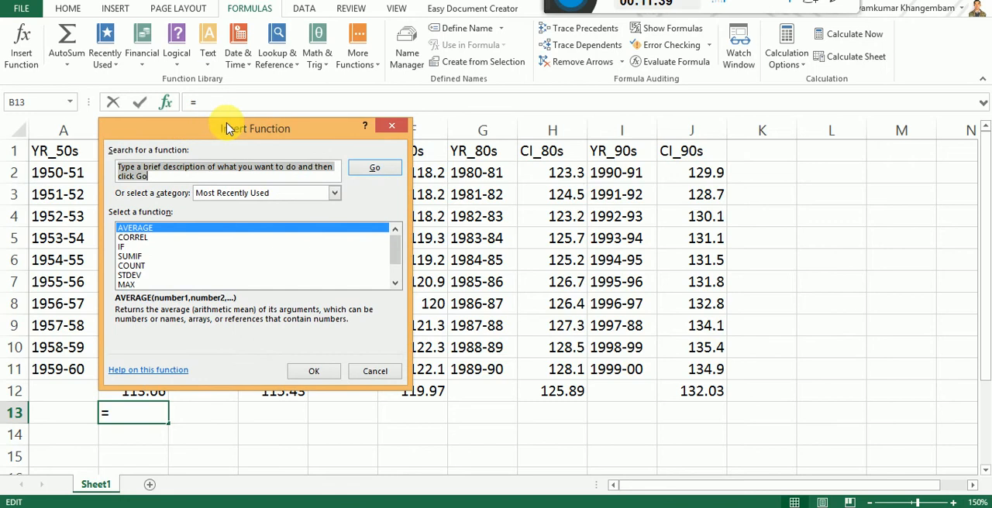
left_click_drag(231, 129, 279, 121)
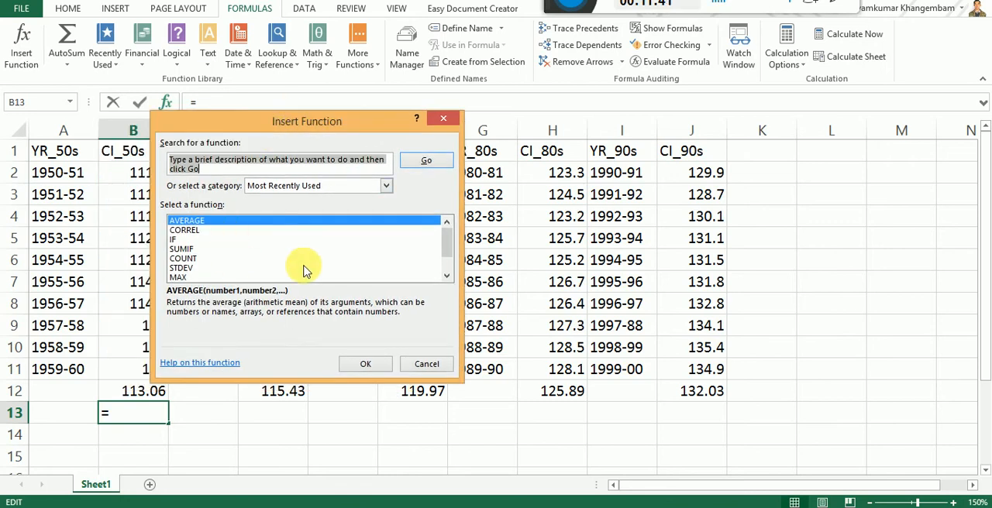
left_click(446, 276)
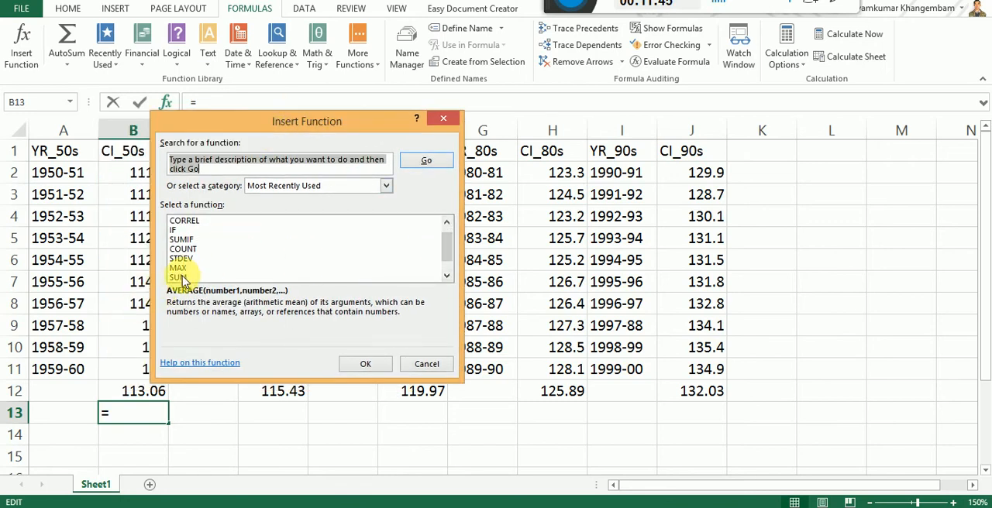
left_click(446, 276)
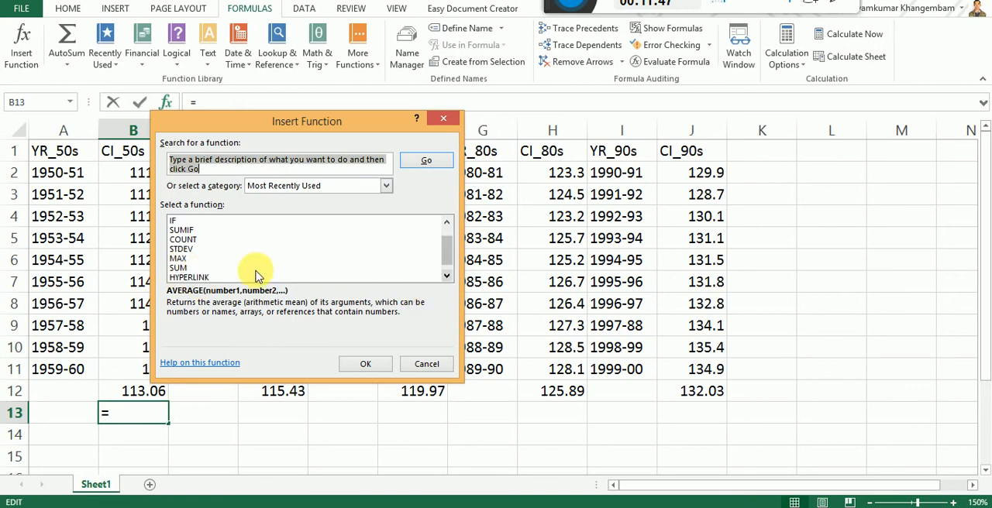
left_click(181, 269)
left_click(366, 364)
left_click_drag(307, 138, 695, 141)
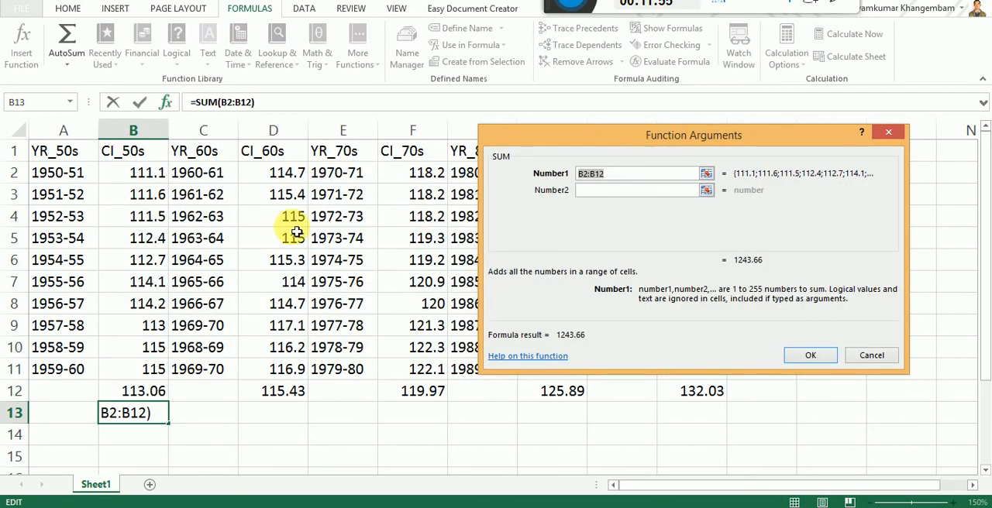
left_click(145, 177)
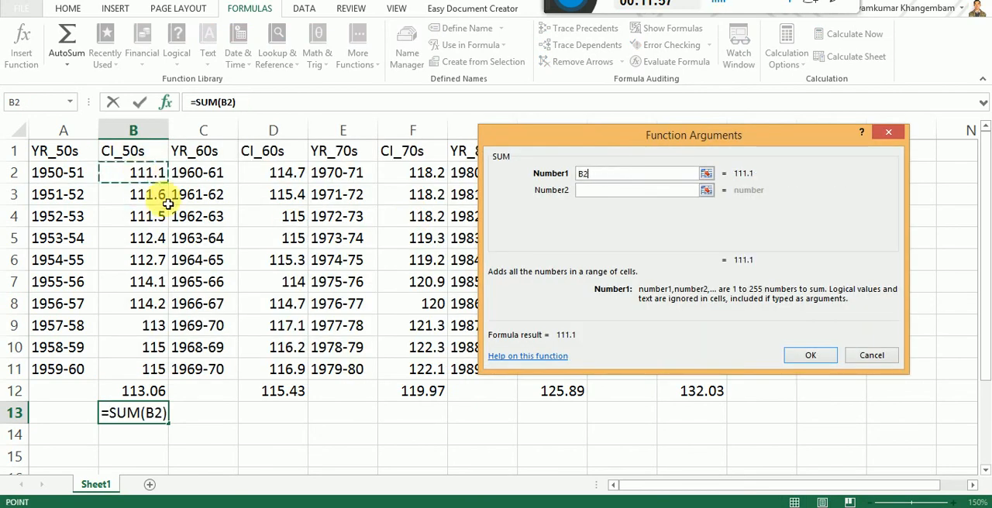
left_click(146, 374, "shift")
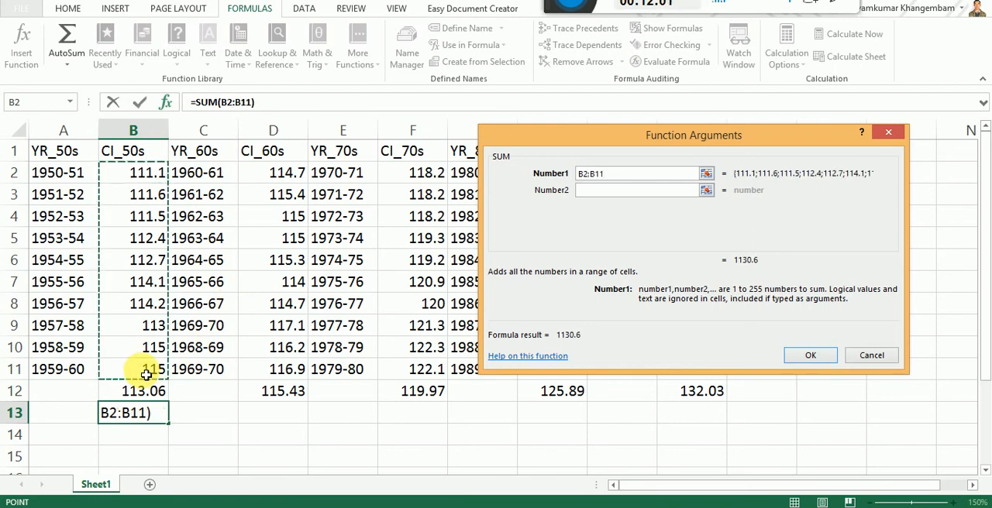
left_click(811, 356)
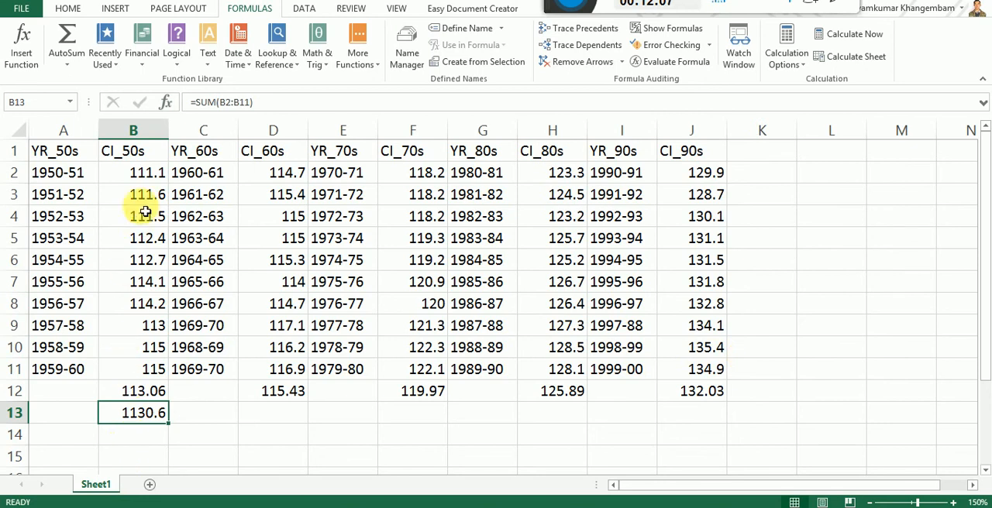
Step: Point out the first and last CI_50s values in B2 and B11 and their sum in B13
left_click(143, 179)
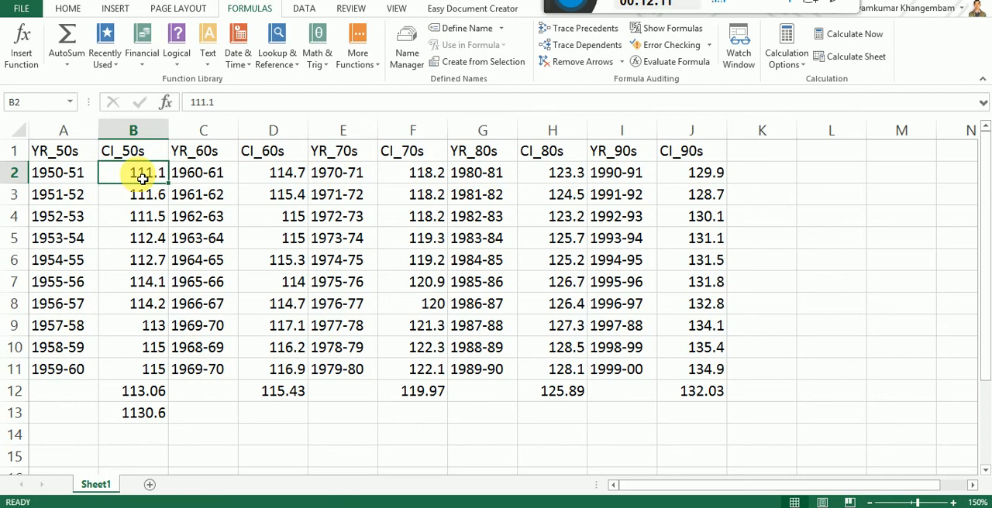
left_click(144, 372)
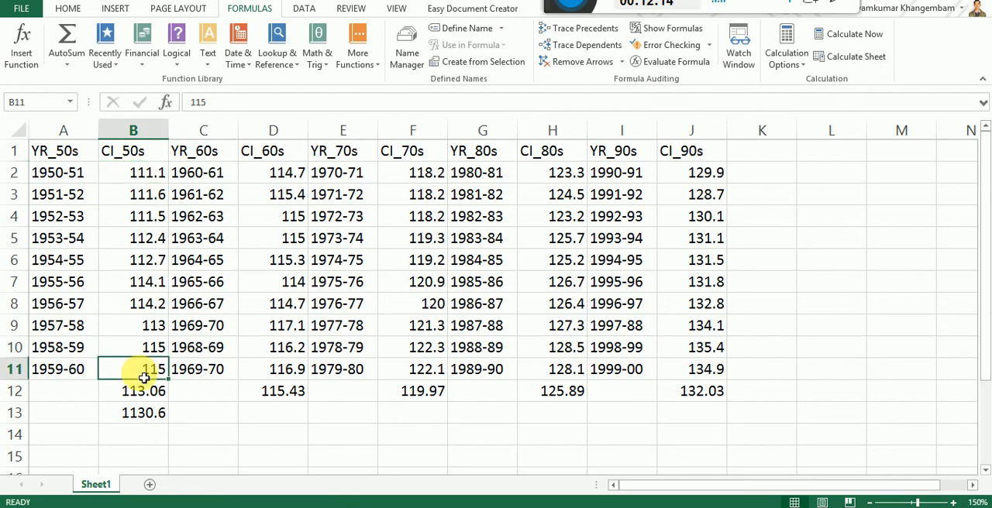
left_click(147, 418)
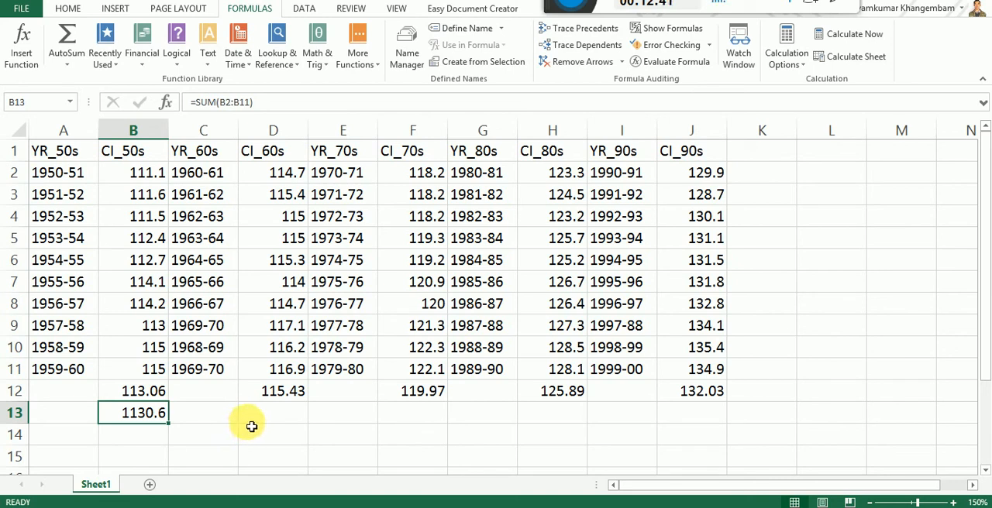
Step: Calculate the highest CI_60s value in cell D13 with the MAX function over the range D2:D11
left_click(293, 419)
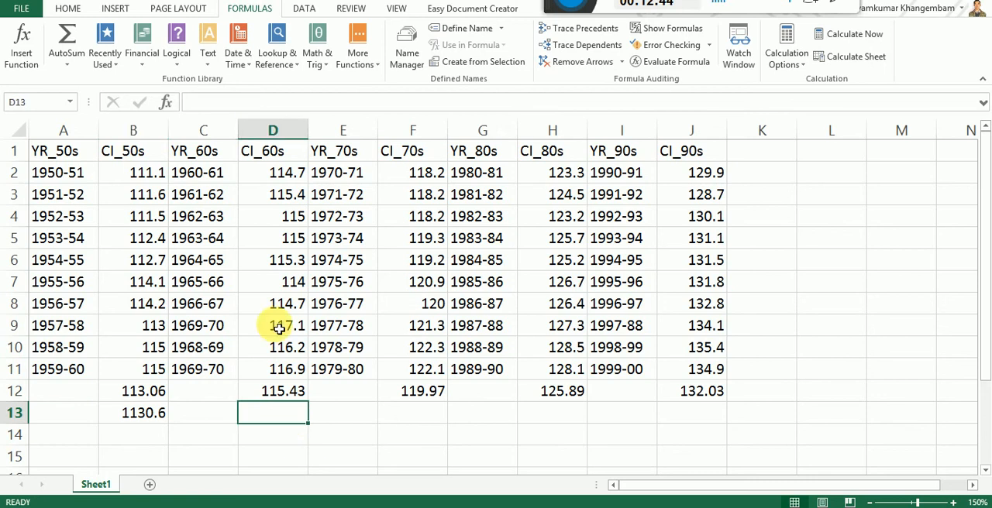
left_click(270, 128)
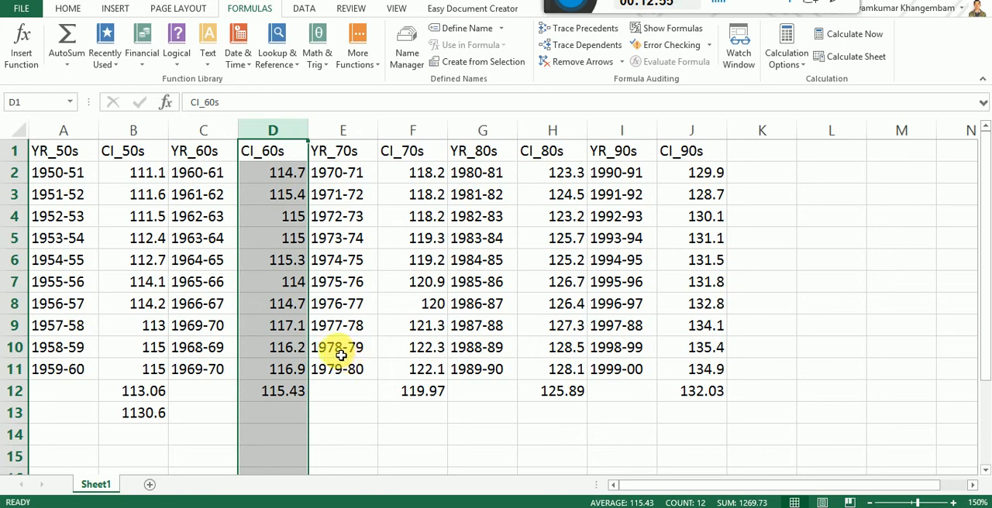
left_click(282, 417)
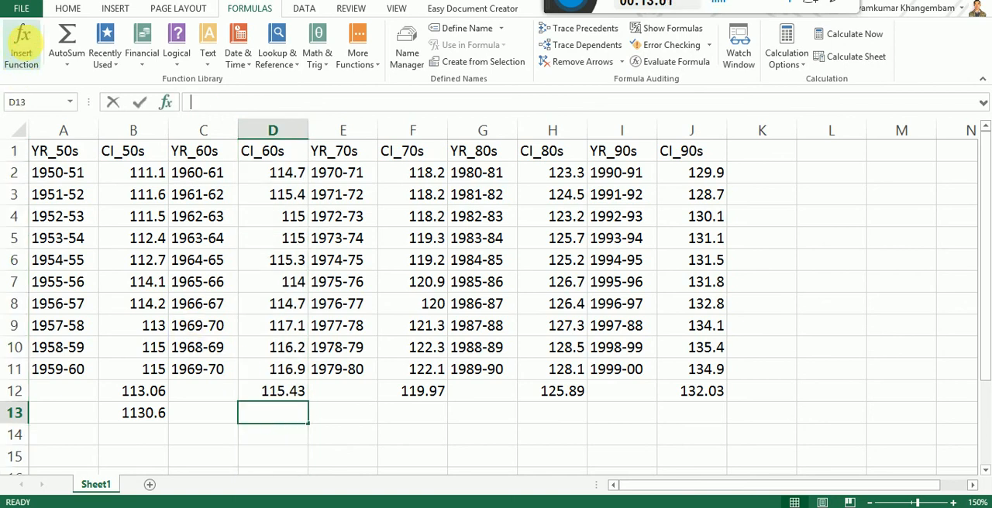
left_click(22, 47)
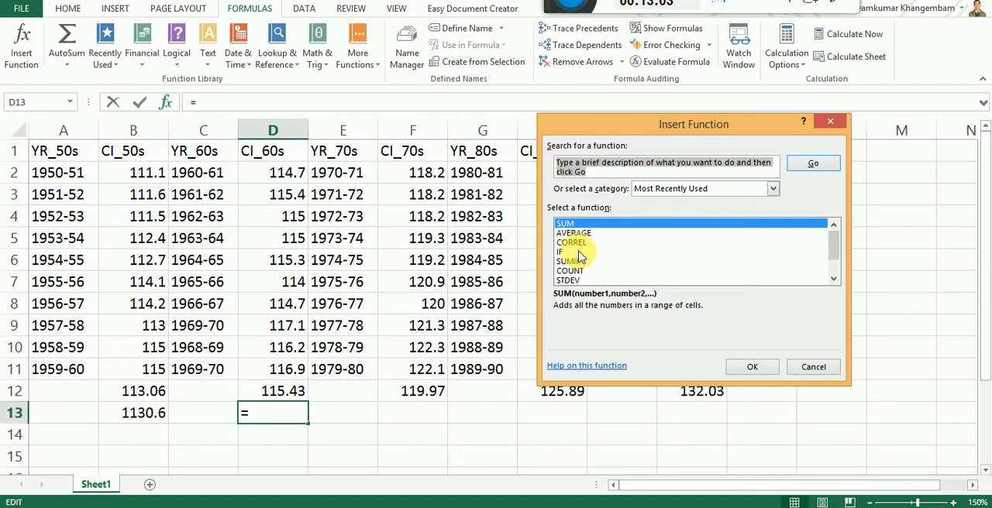
left_click(834, 279)
left_click(834, 281)
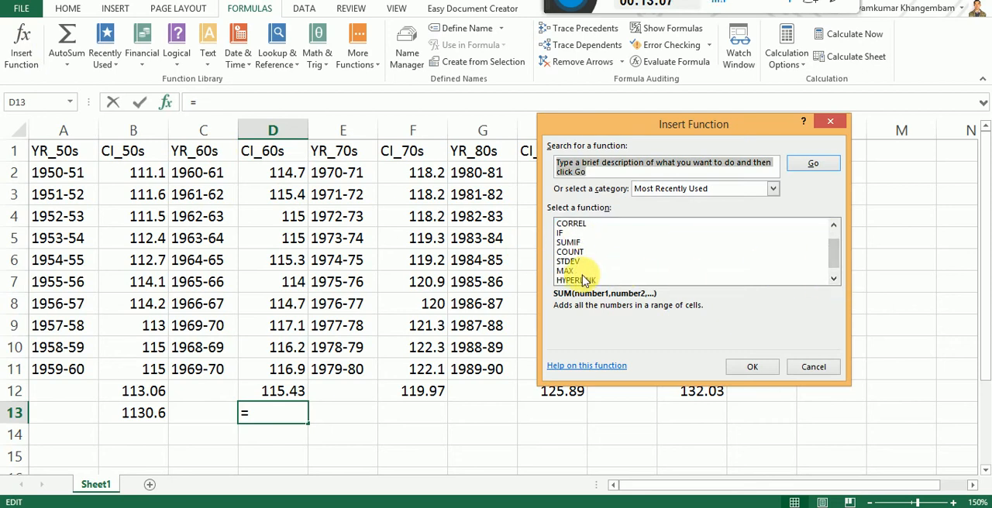
left_click(574, 273)
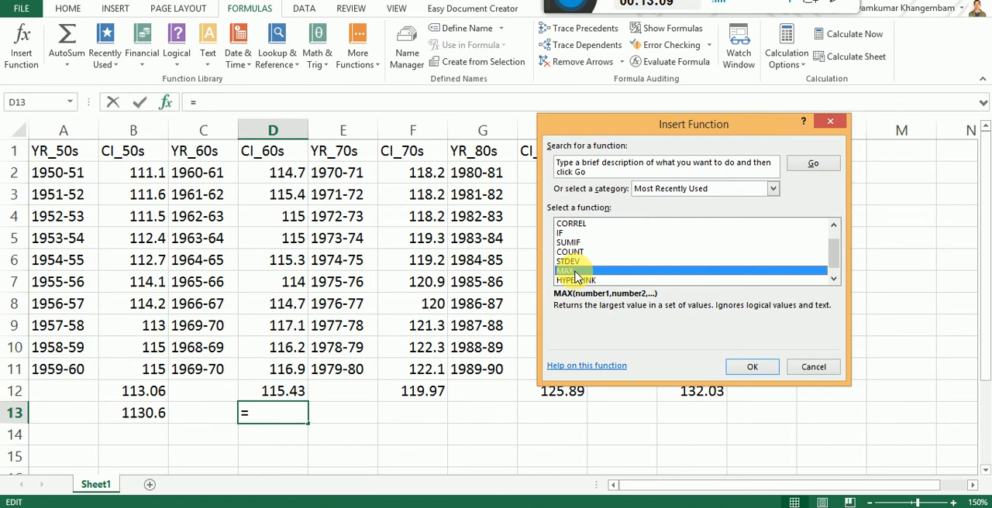
left_click(751, 369)
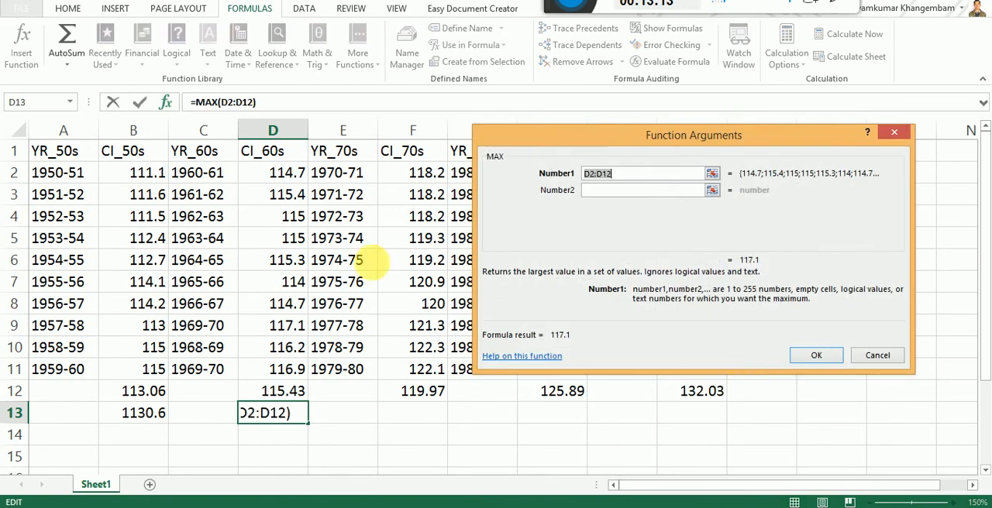
left_click(284, 177)
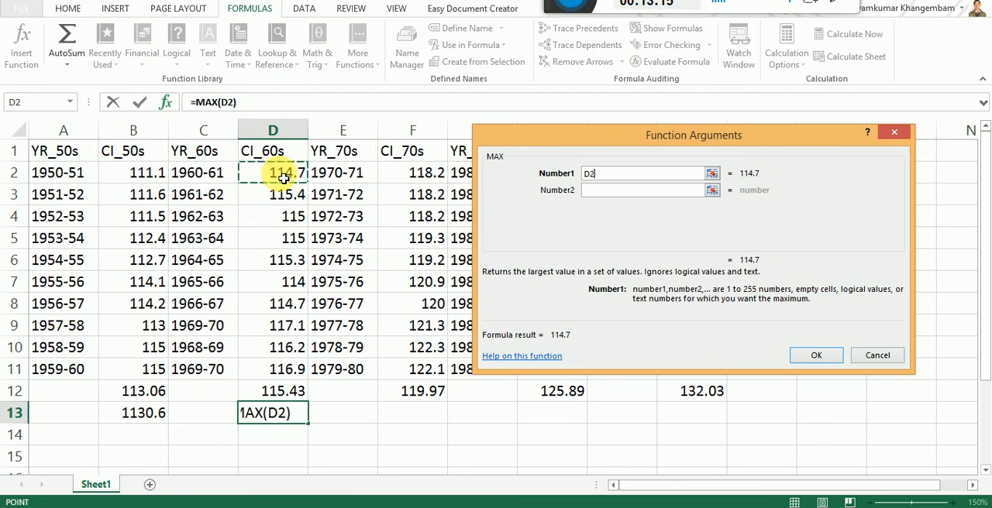
left_click_drag(284, 176, 291, 376)
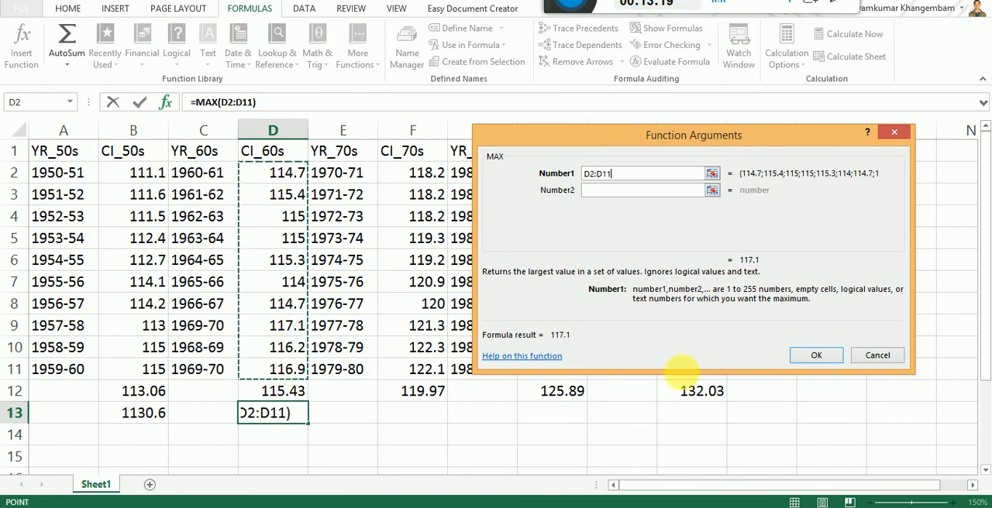
left_click(816, 355)
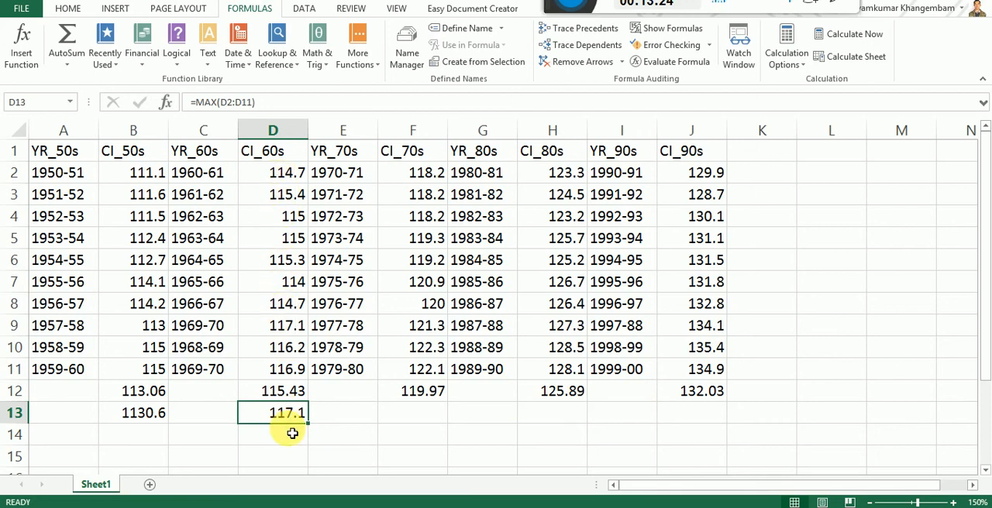
Step: Point out the largest CI_60s value in D9, the whole CI_60s column and the MAX result in D13
left_click(279, 327)
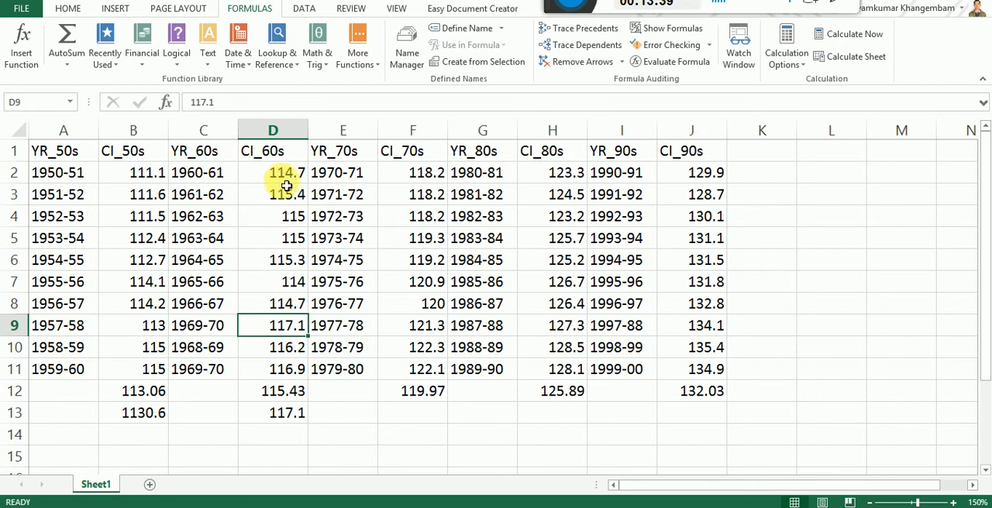
left_click(283, 132)
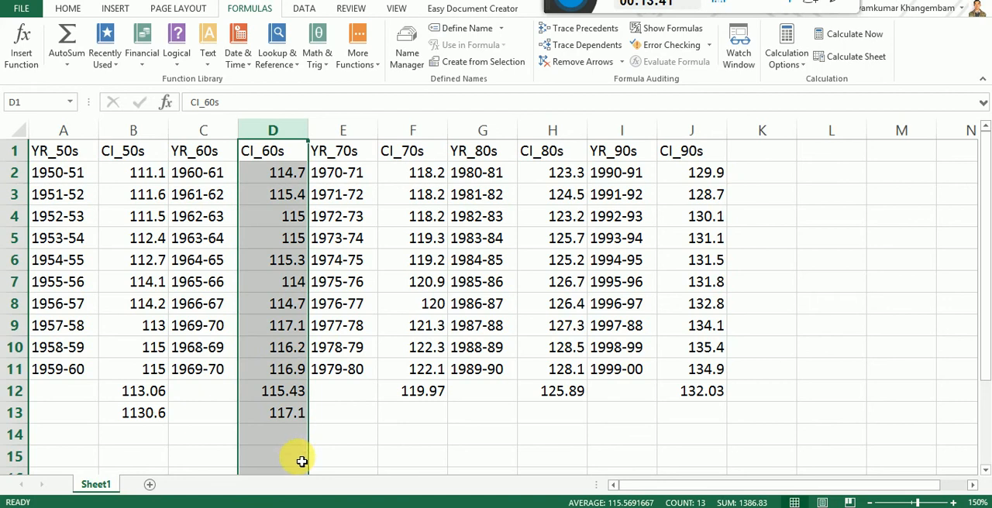
left_click(283, 415)
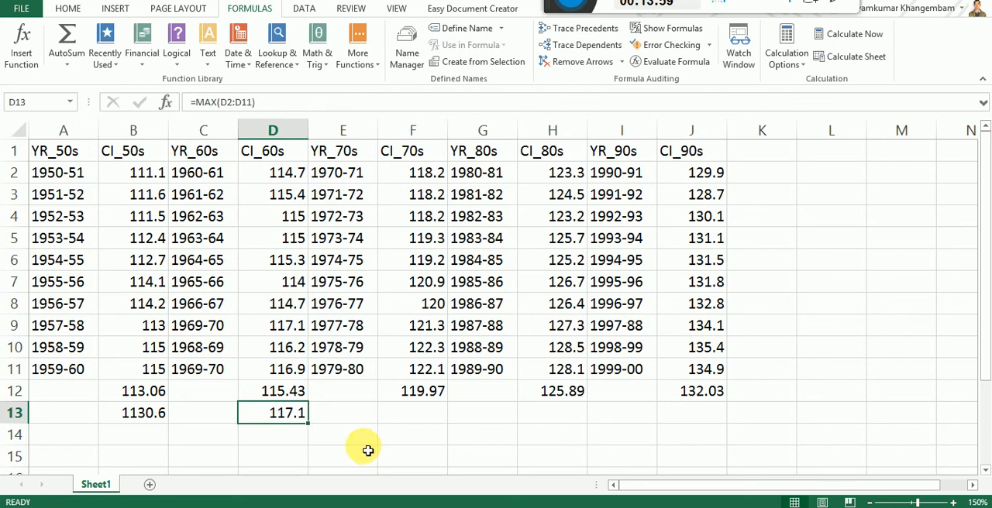
Step: Read the highlighted passage on calculating median, standard deviation and correlation in the Adobe Reader textbook and return to the Excel worksheet
key("alt+Tab")
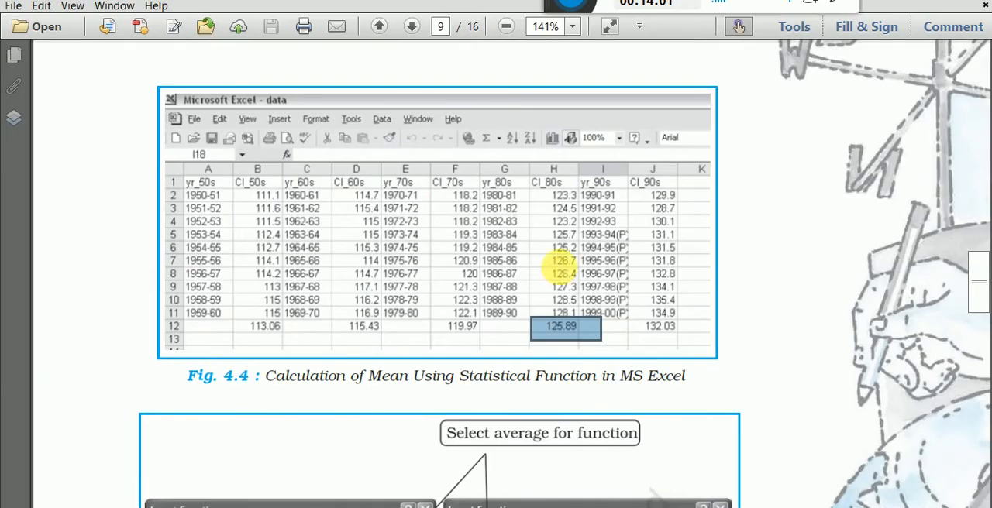
scroll(575, 300, "down", 10)
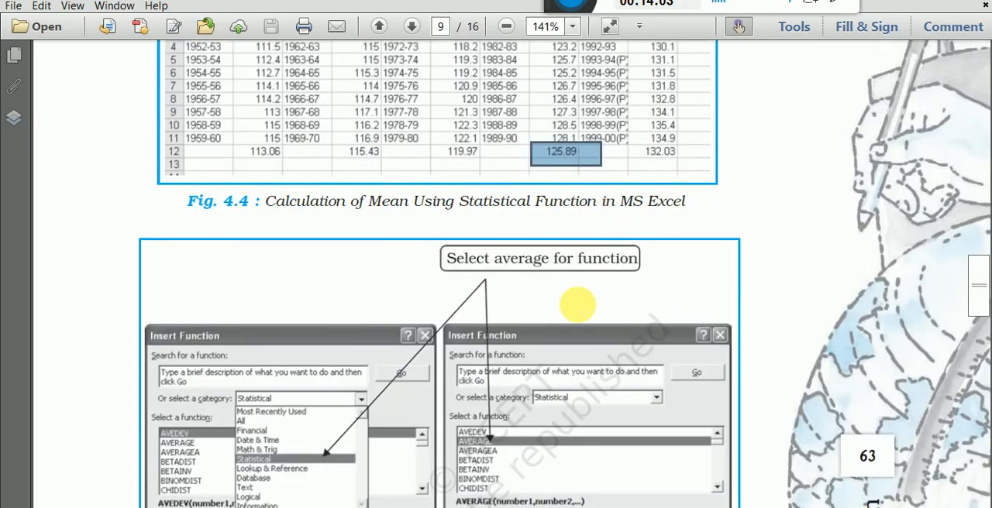
scroll(575, 306, "down", 5)
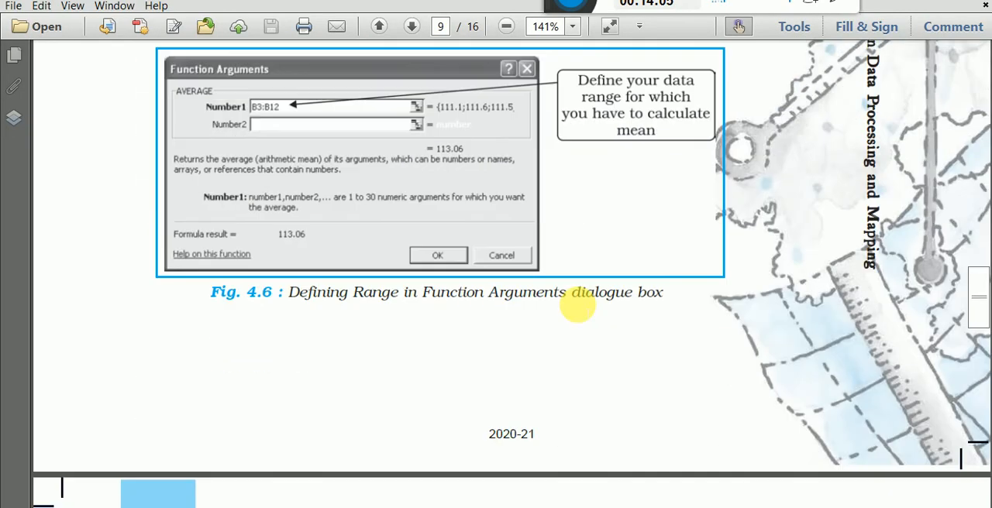
scroll(578, 306, "down", 8)
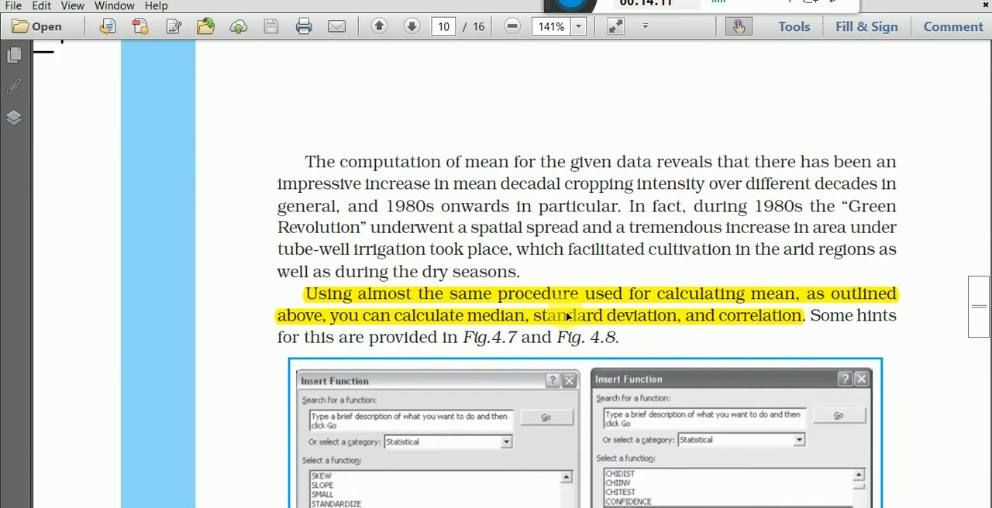
left_click(728, 296)
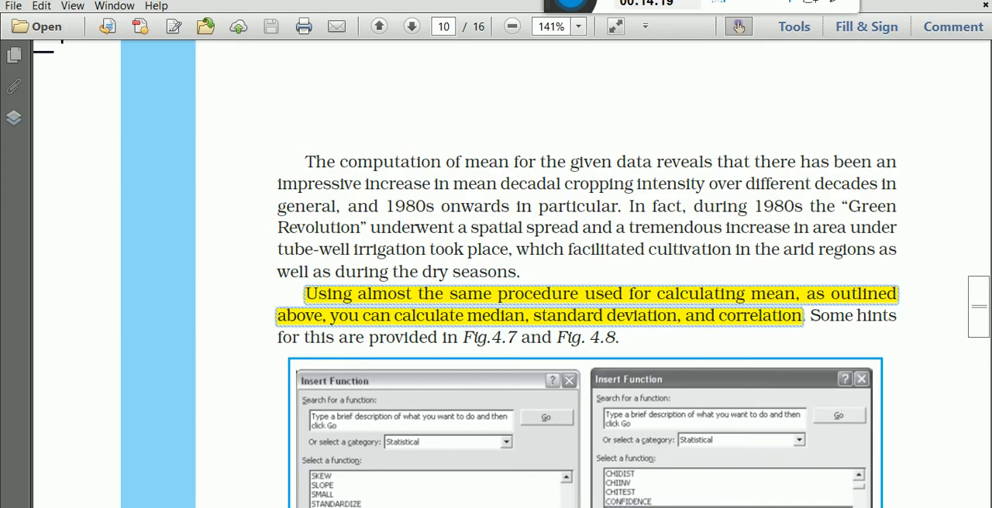
key("alt+Tab")
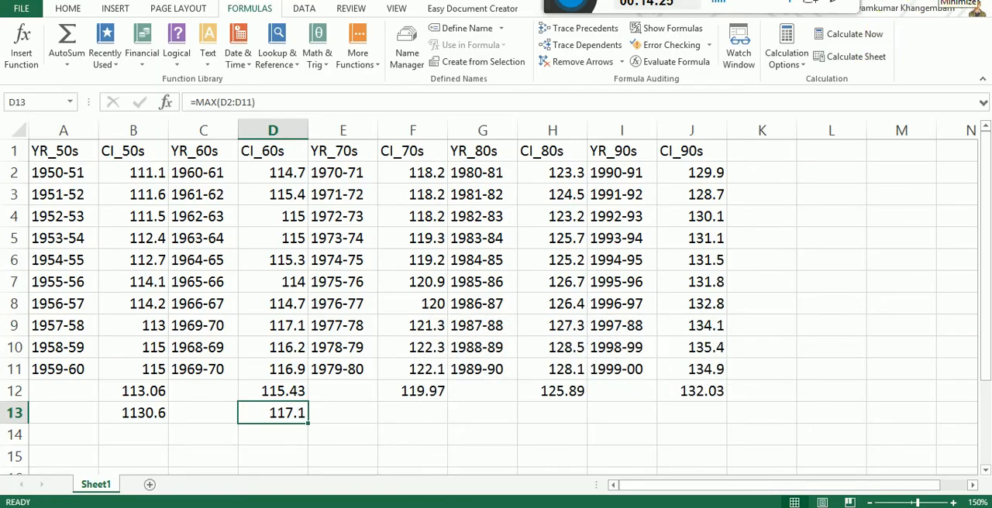
Step: Check the Google Meet presentation window and return to the Excel worksheet
left_click(953, 3)
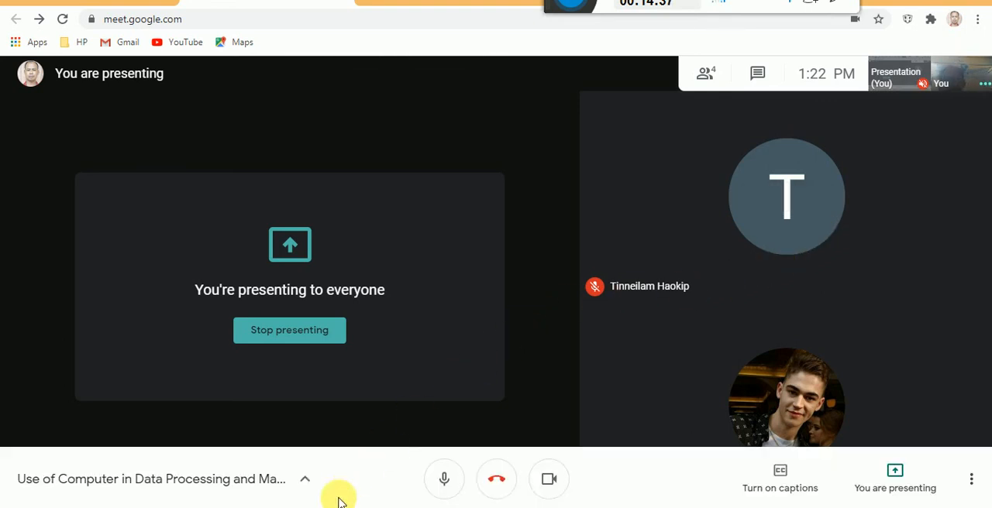
mouse_move(330, 507)
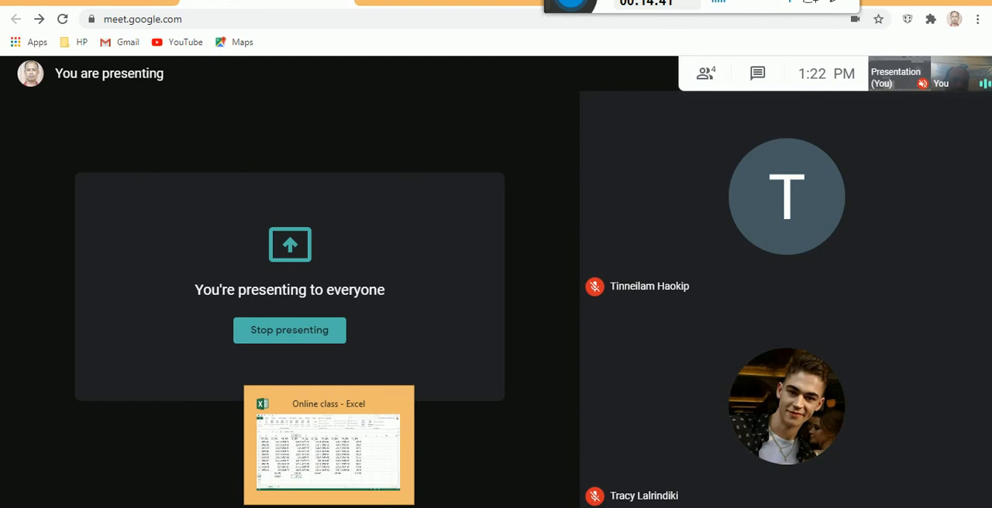
left_click(330, 507)
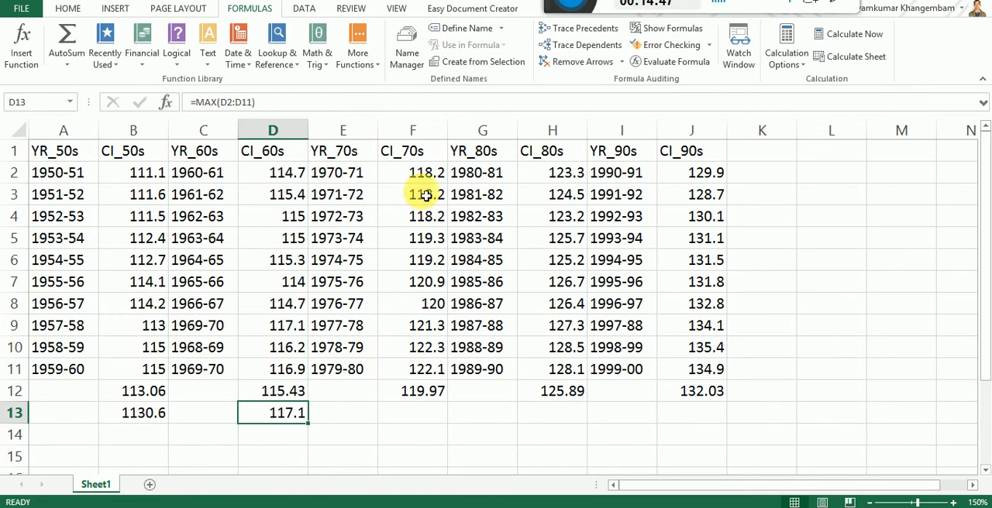
Step: Calculate the standard deviation of CI_70s in cell F13 with the STDEV function over the range F2:F11
left_click(429, 424)
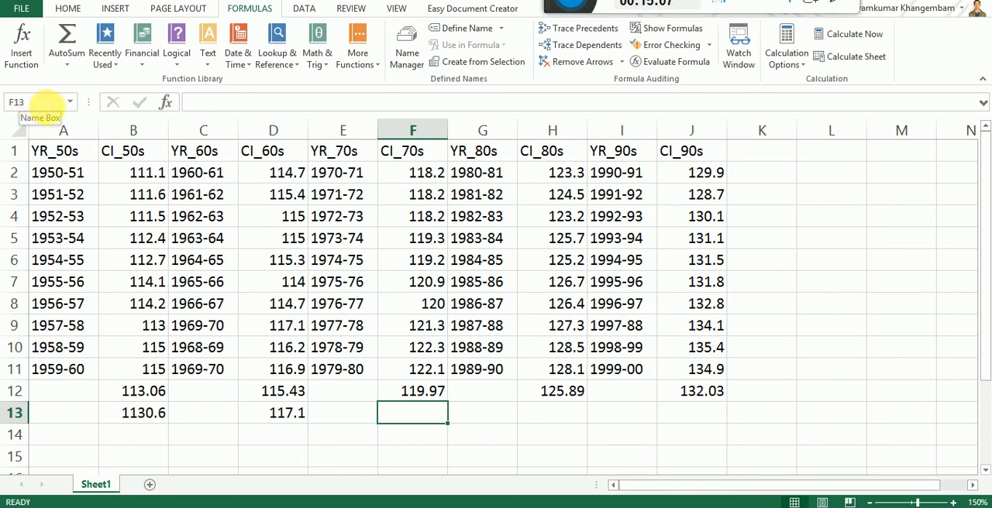
left_click(49, 102)
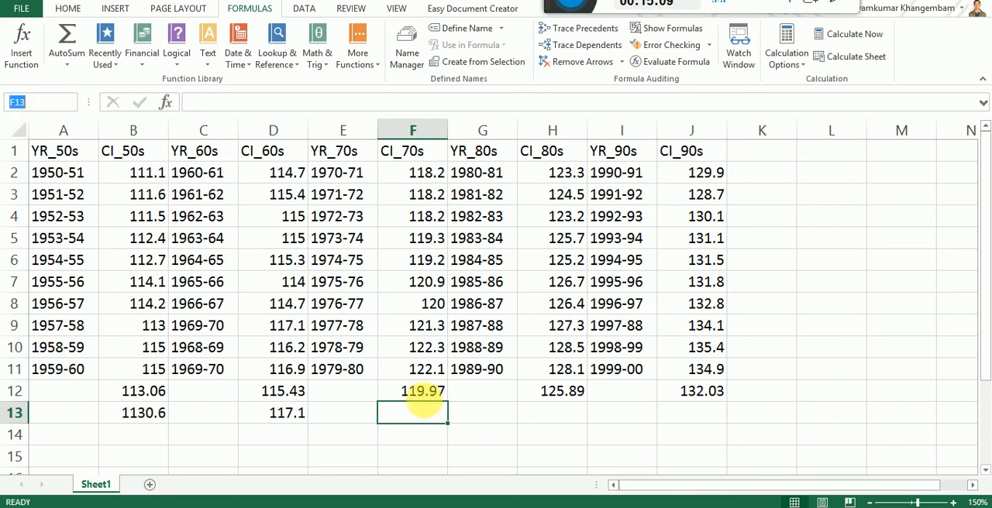
left_click(426, 414)
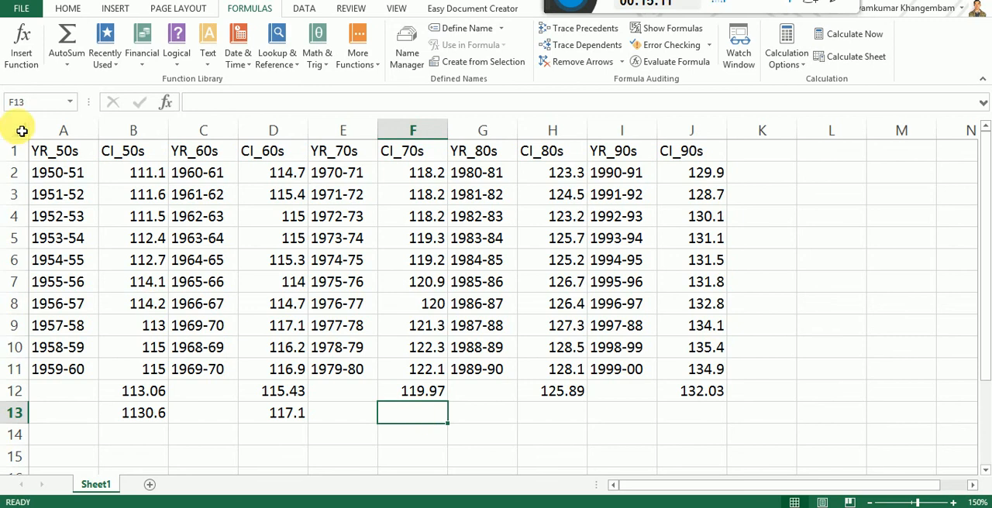
left_click(68, 8)
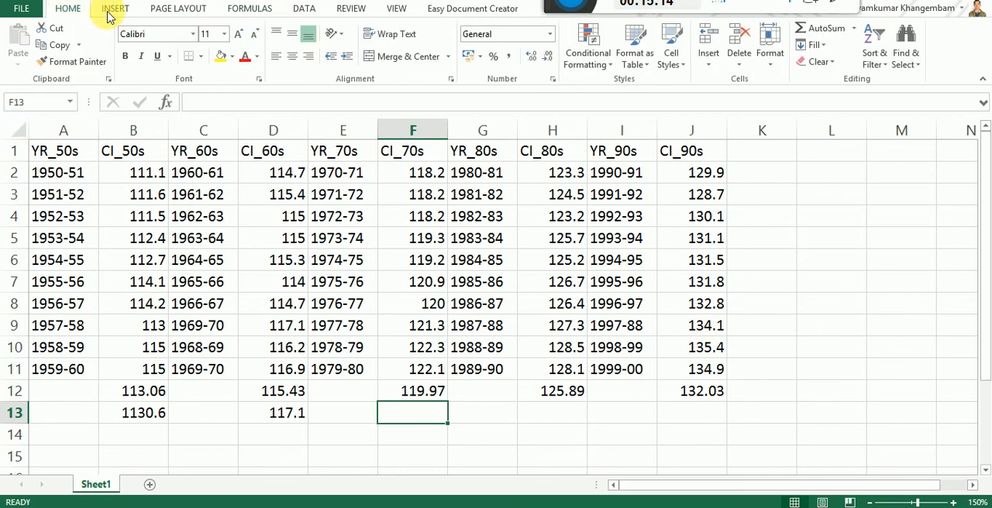
left_click(256, 9)
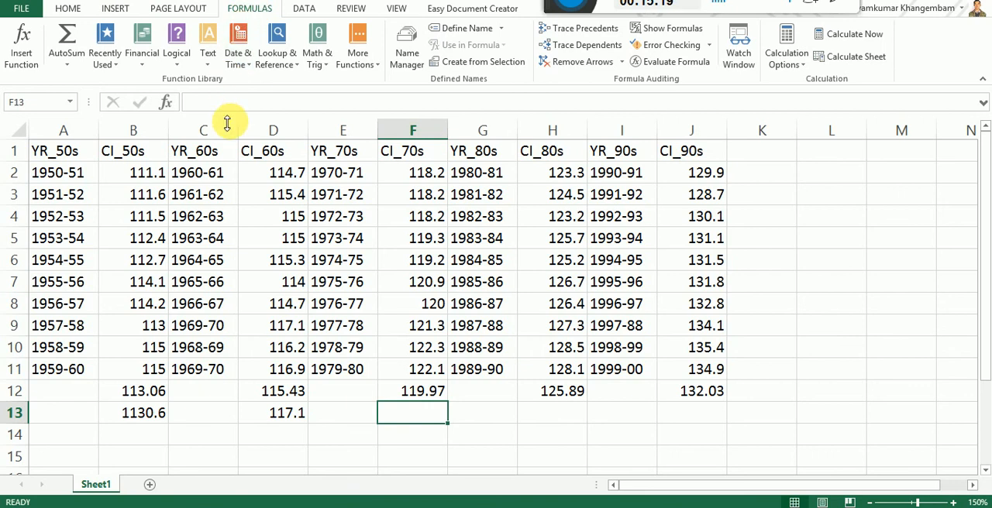
left_click(23, 45)
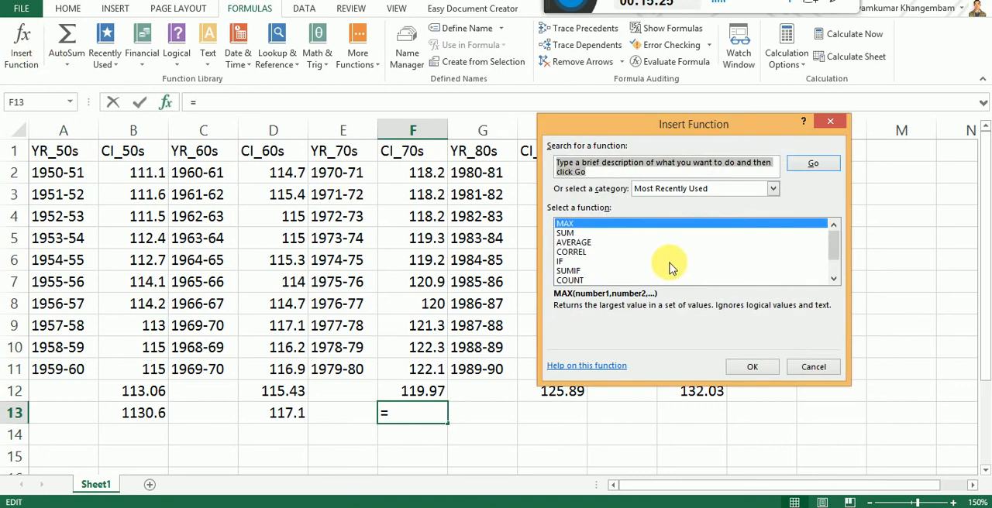
left_click(835, 279)
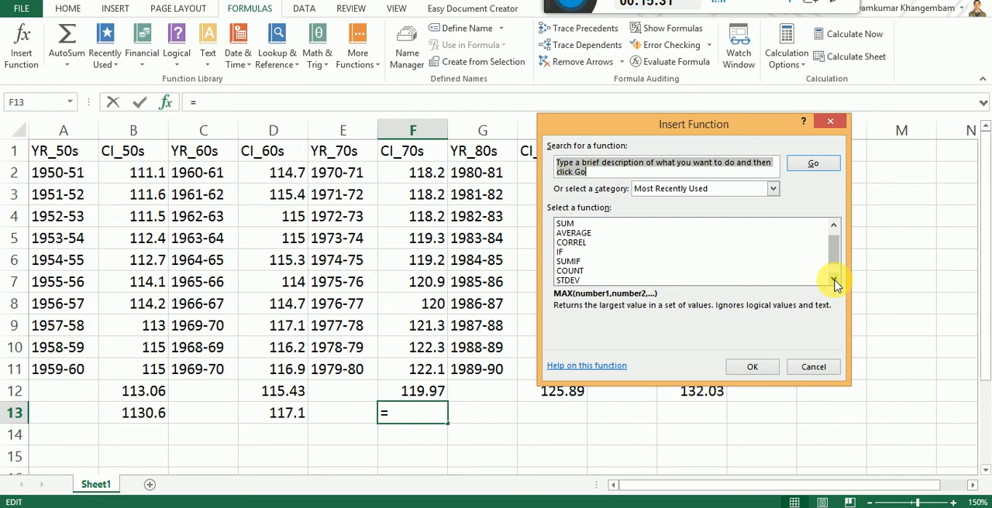
left_click(835, 280)
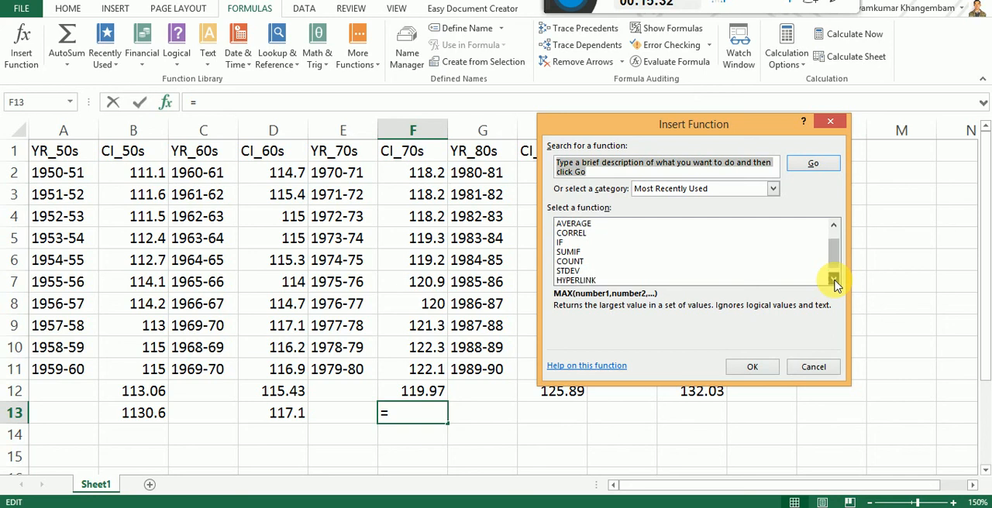
left_click(568, 272)
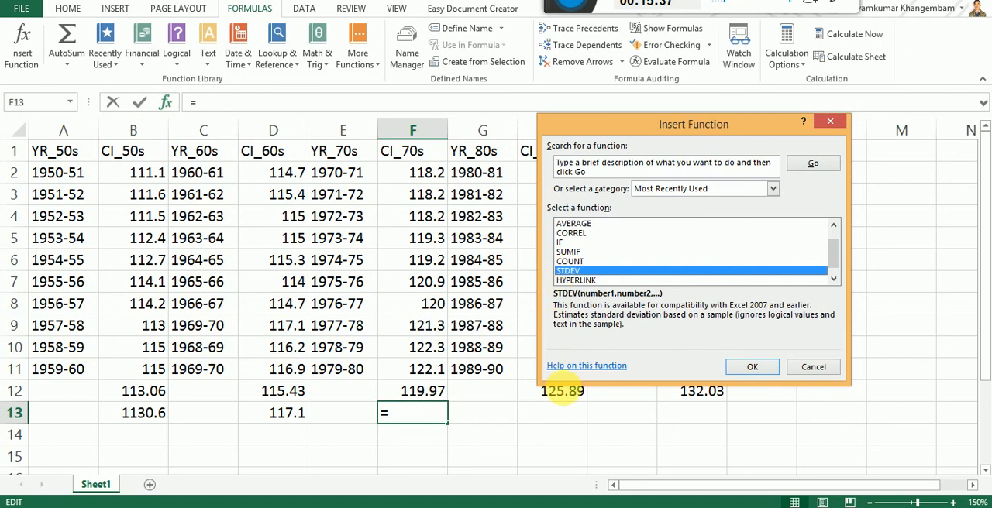
left_click(752, 368)
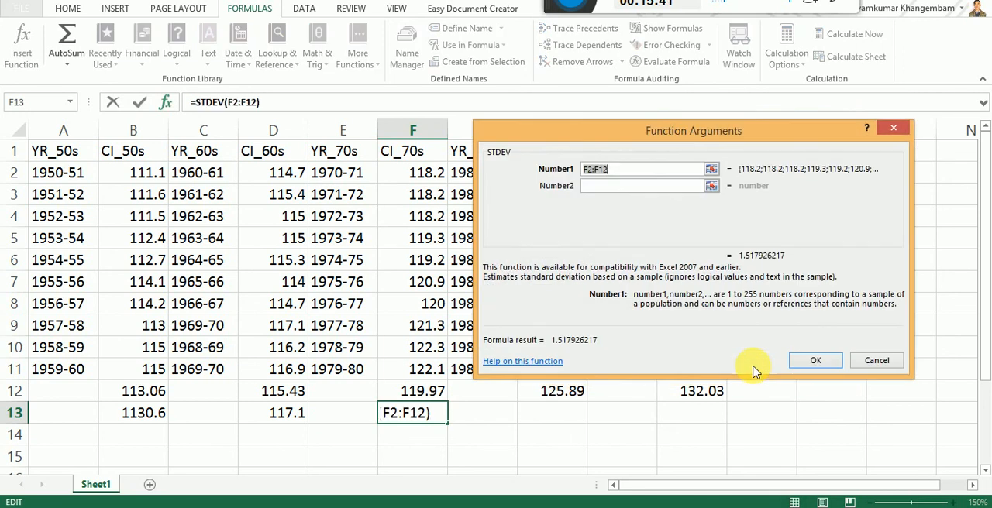
left_click(418, 174)
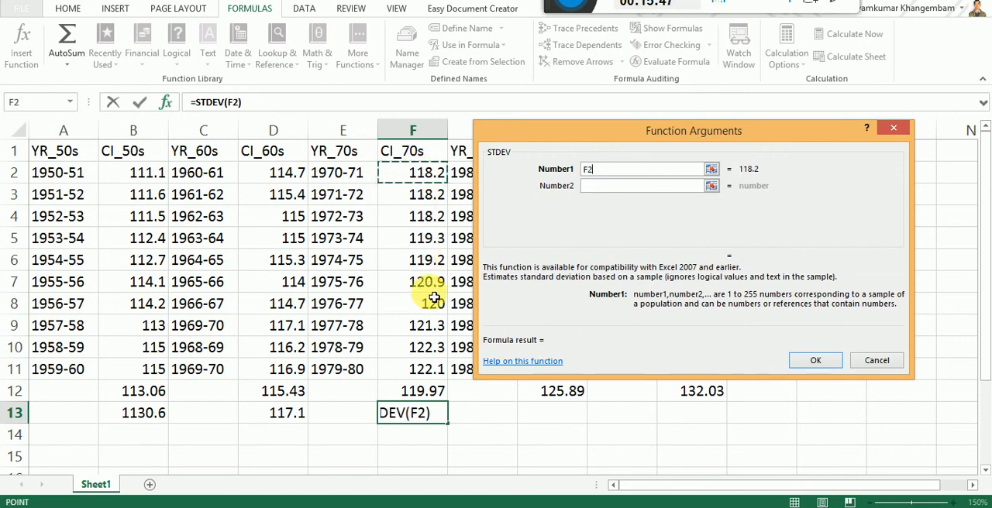
left_click(422, 372, "shift")
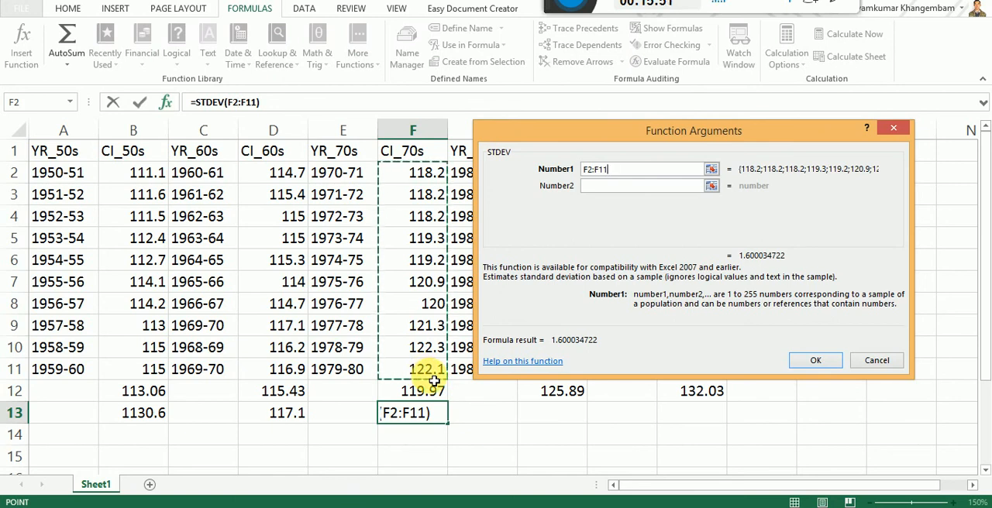
left_click(813, 362)
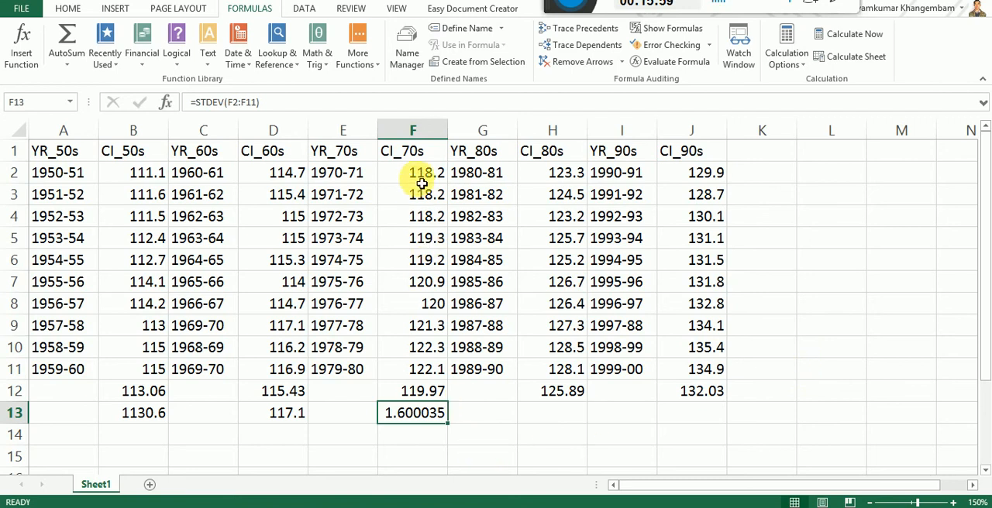
Step: Point out the CI_70s values F2:F11 and the standard deviation in F13, check the Google Meet window and return to the Excel worksheet
left_click_drag(421, 175, 427, 380)
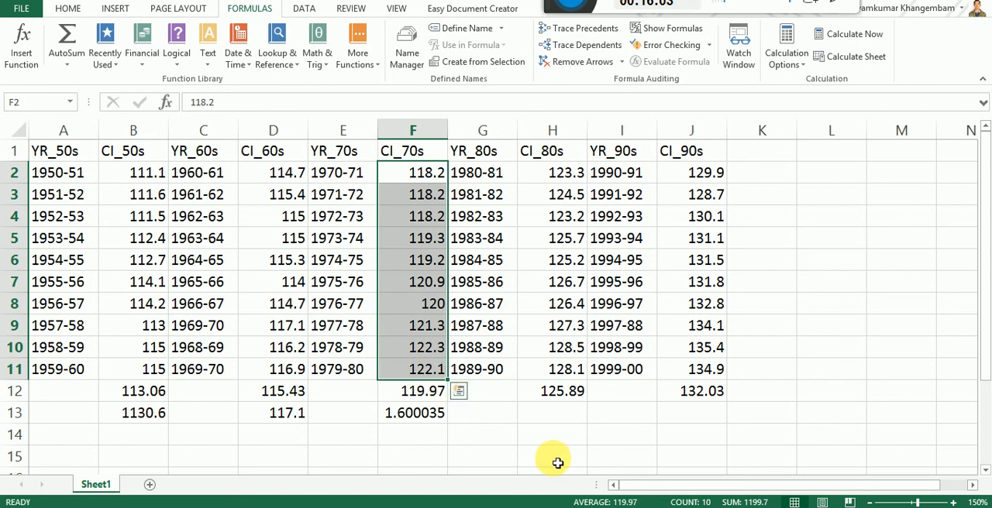
left_click(414, 418)
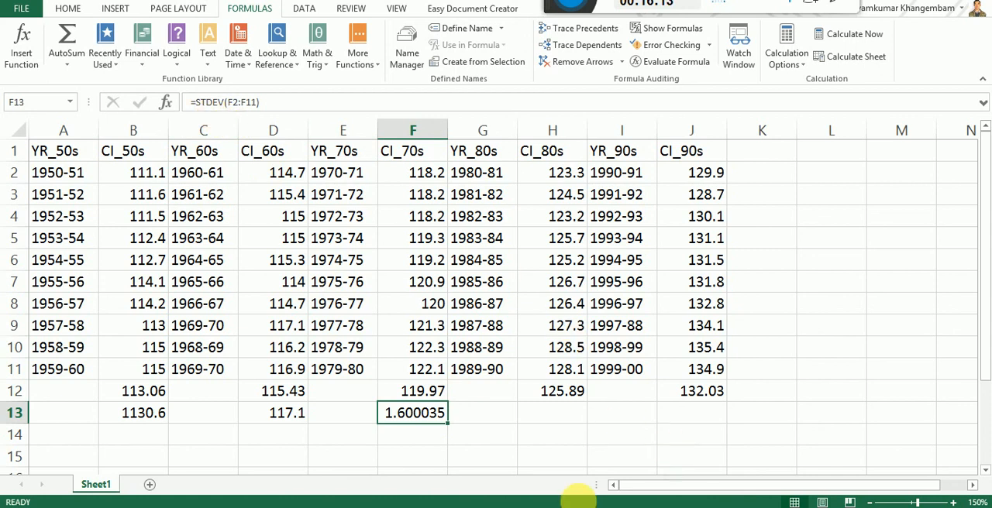
key("alt+Tab")
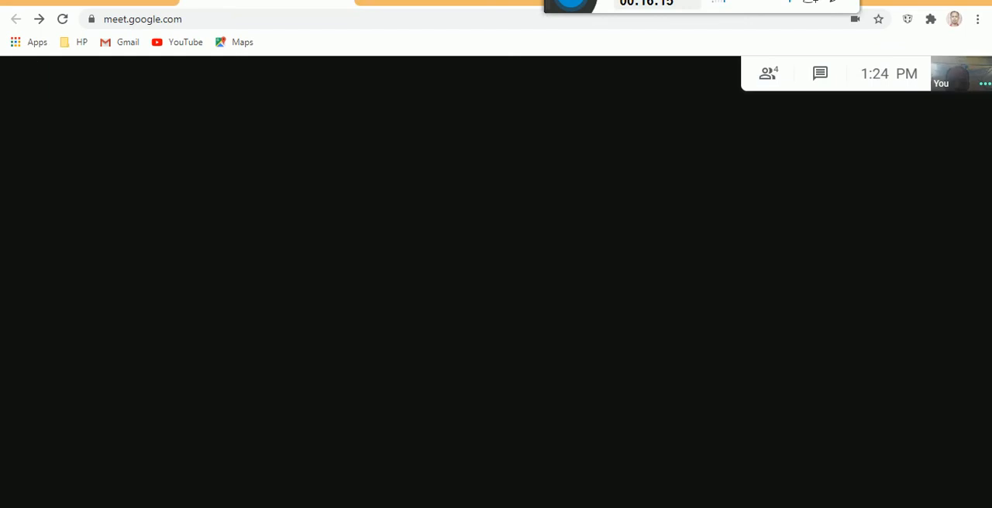
key("alt+Tab")
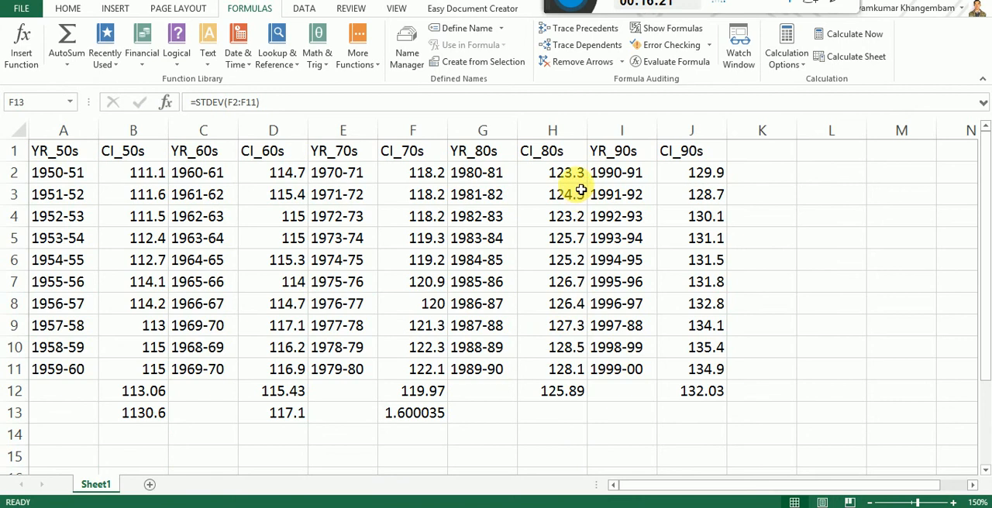
Step: Calculate the standard deviation of CI_80s in cell H13 with the STDEV function over the range H2:H11
left_click(561, 420)
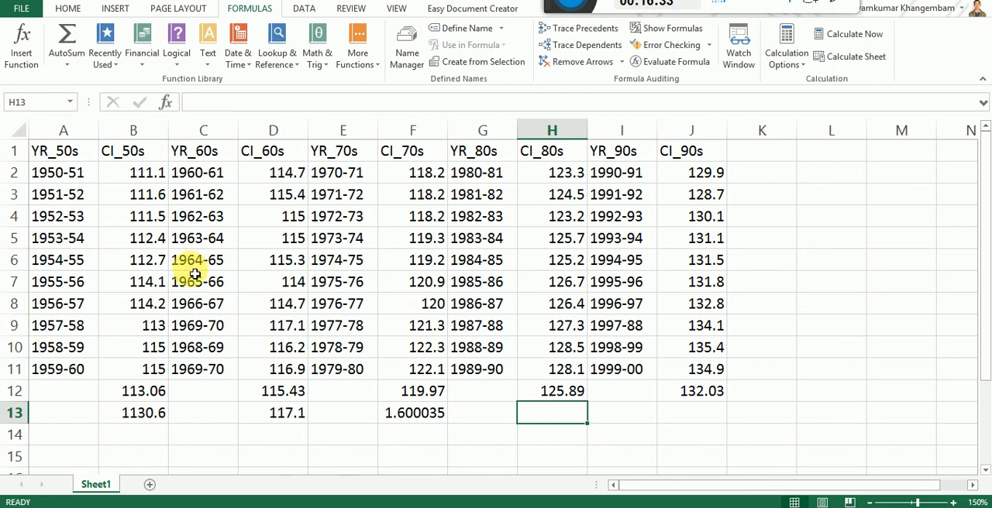
left_click(24, 39)
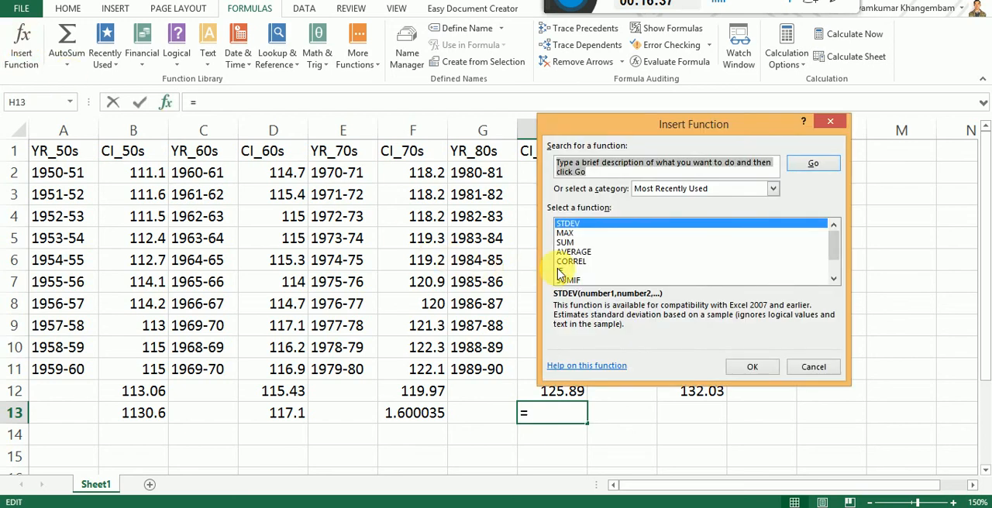
left_click(577, 227)
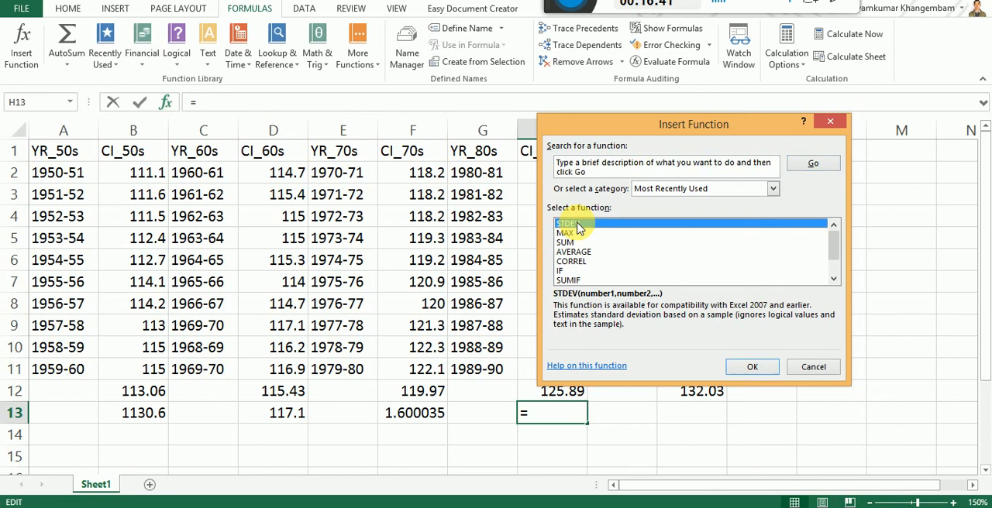
left_click(752, 367)
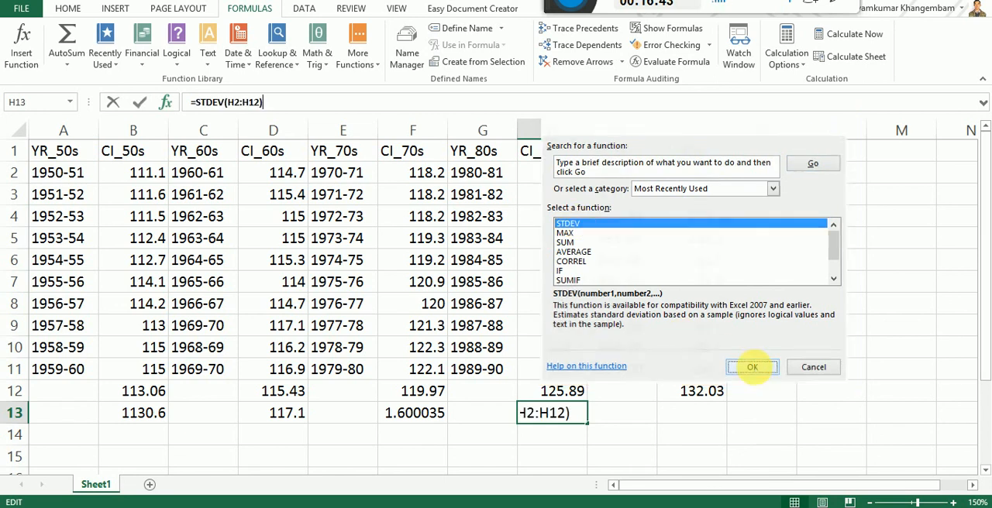
left_click_drag(704, 133, 237, 175)
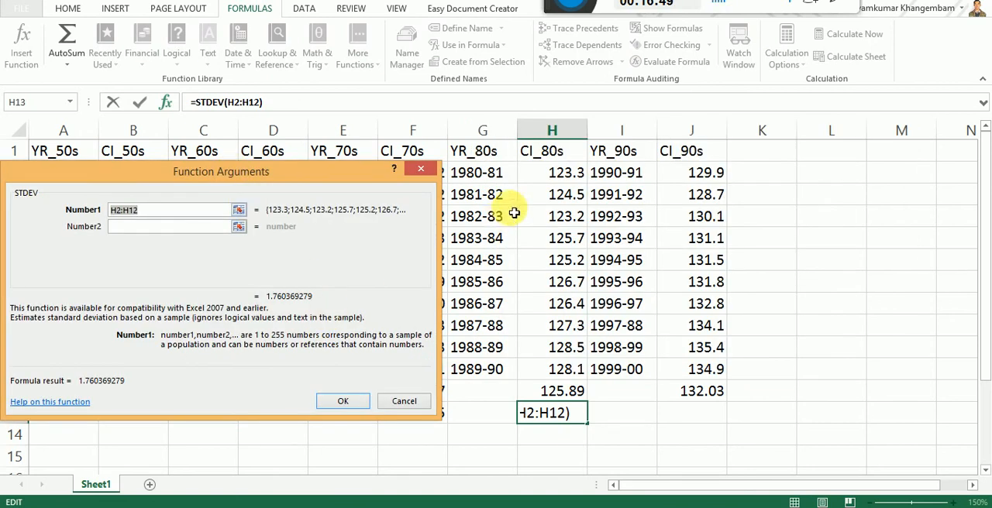
left_click(567, 179)
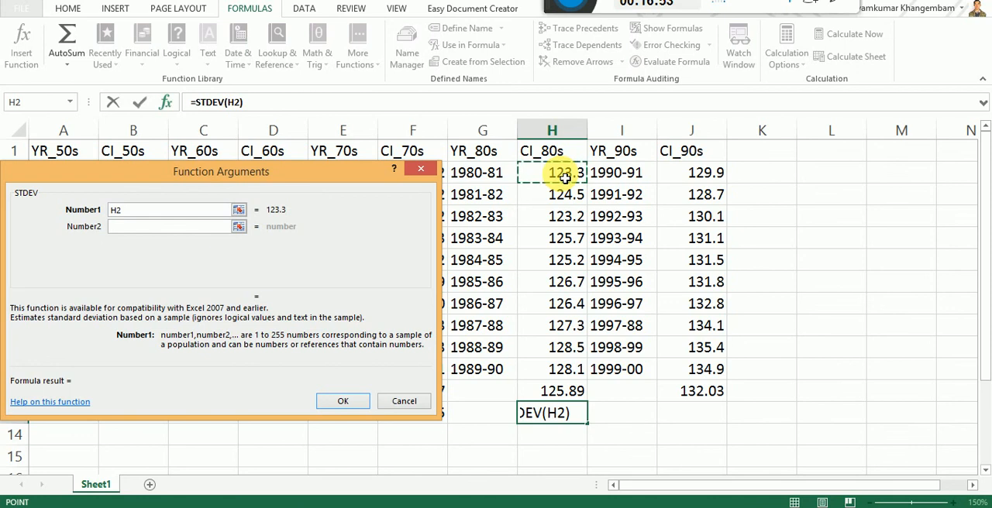
left_click(554, 375, "shift")
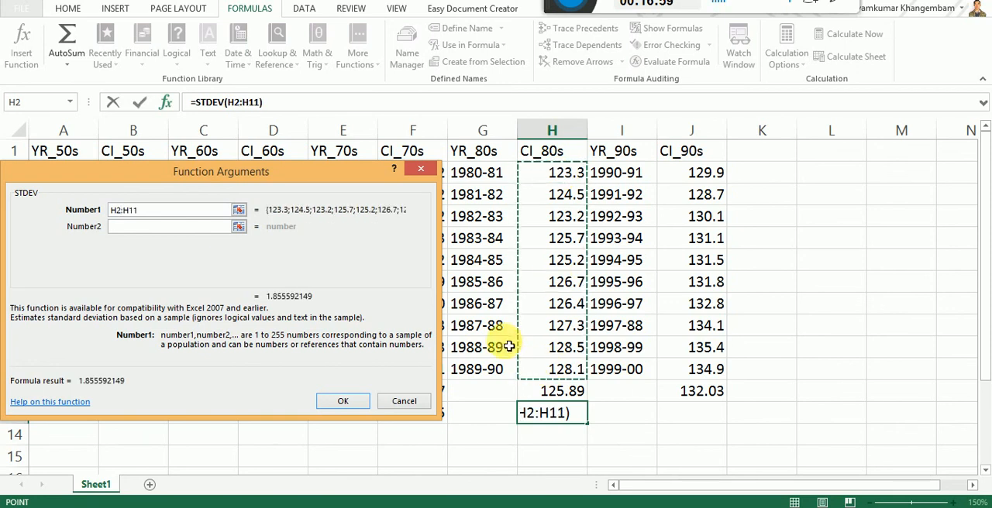
left_click(343, 402)
left_click(562, 436)
left_click(553, 414)
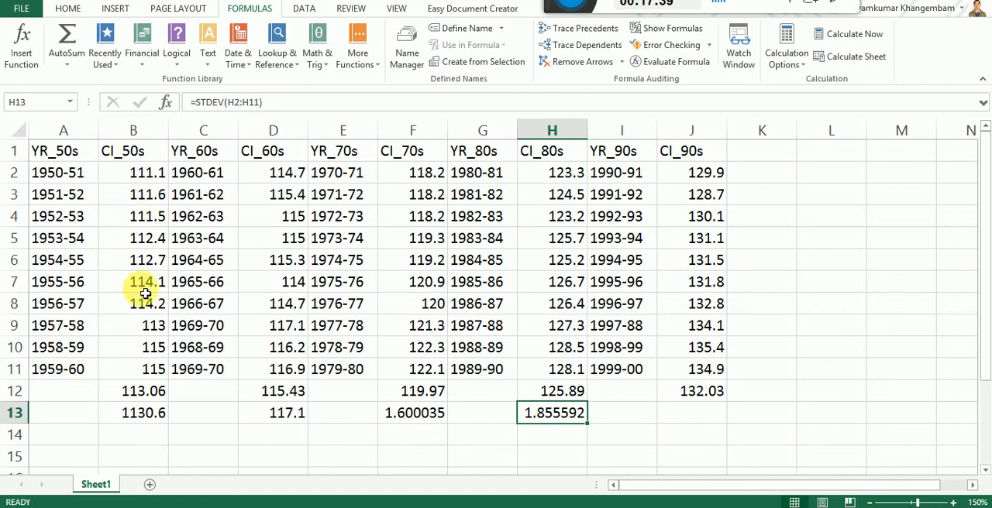
Step: Count the CI_50s values in cell B14 with the COUNT function over the range B2:B11
left_click(149, 436)
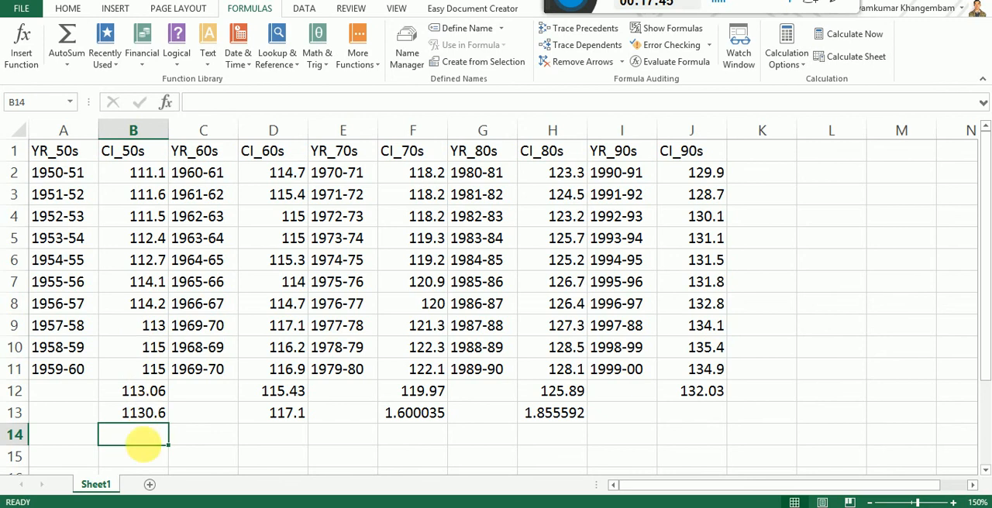
left_click(22, 46)
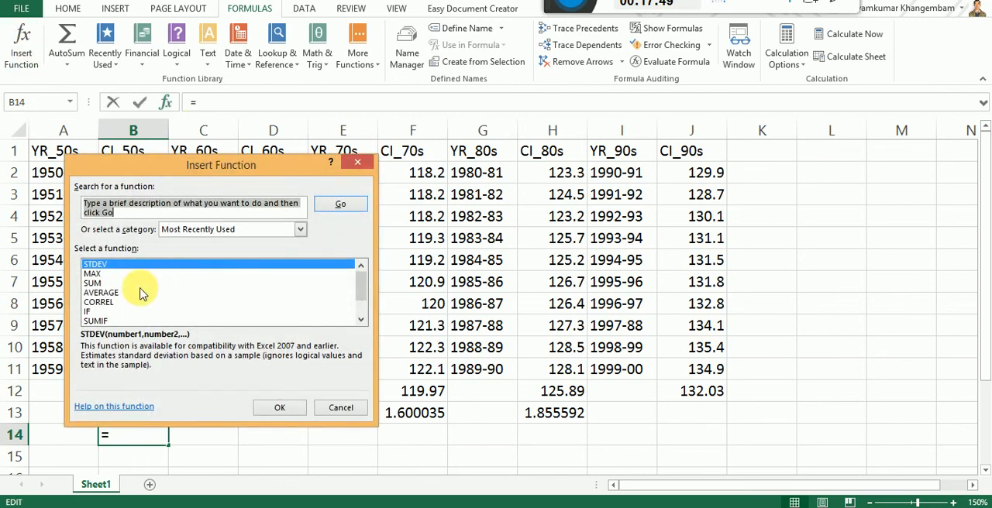
left_click_drag(232, 169, 654, 152)
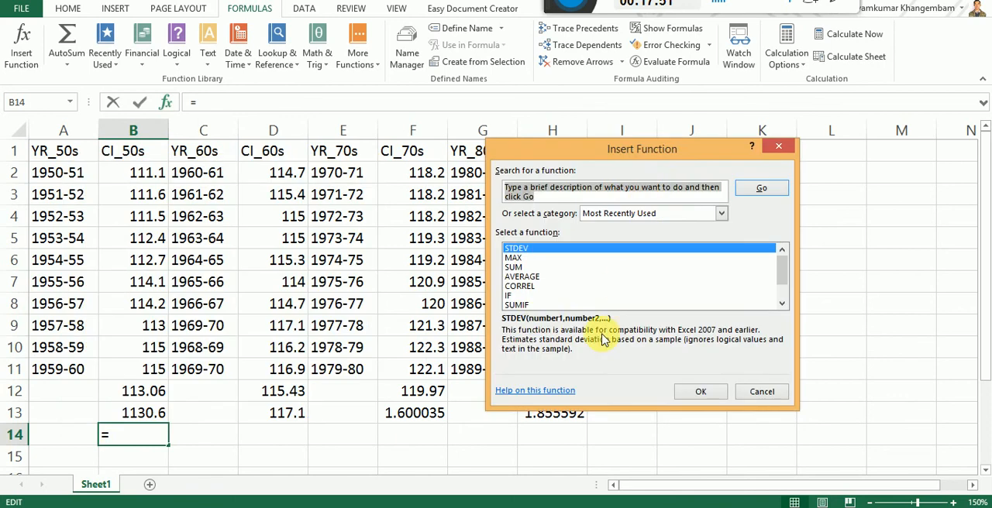
left_click(783, 304)
left_click(783, 304)
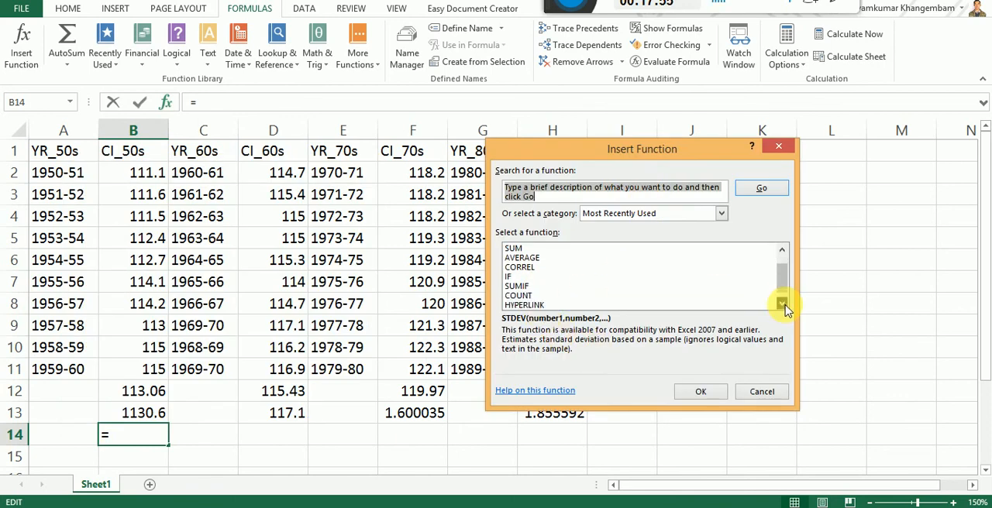
left_click(528, 297)
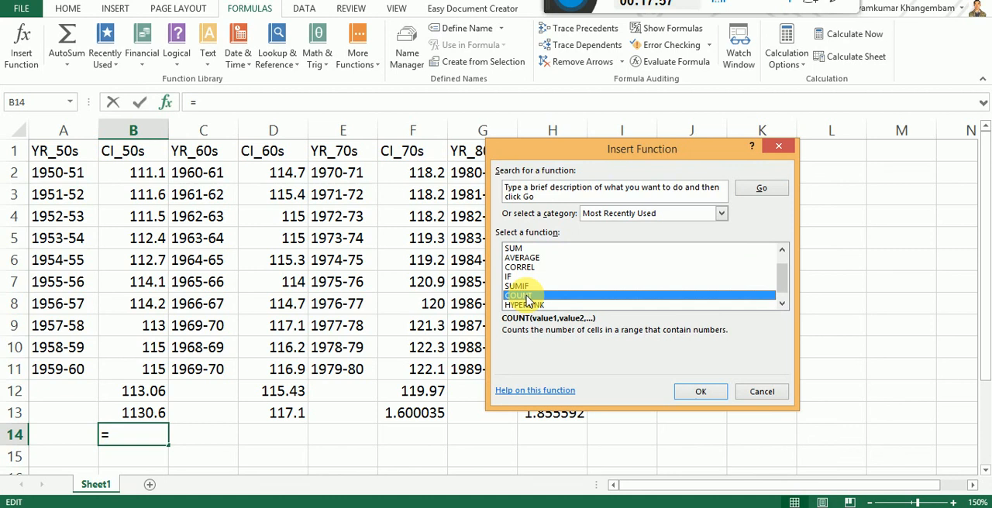
left_click(700, 392)
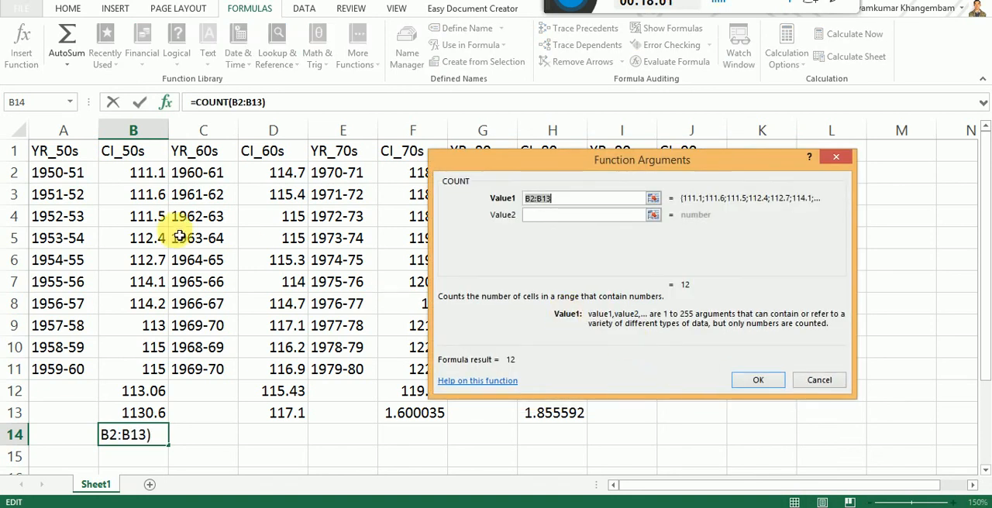
left_click(147, 182)
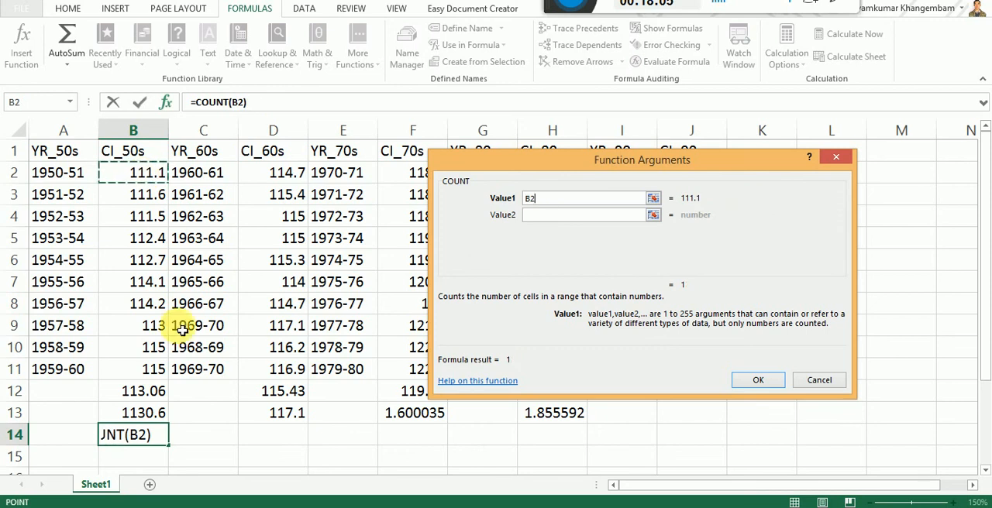
left_click(142, 373, "shift")
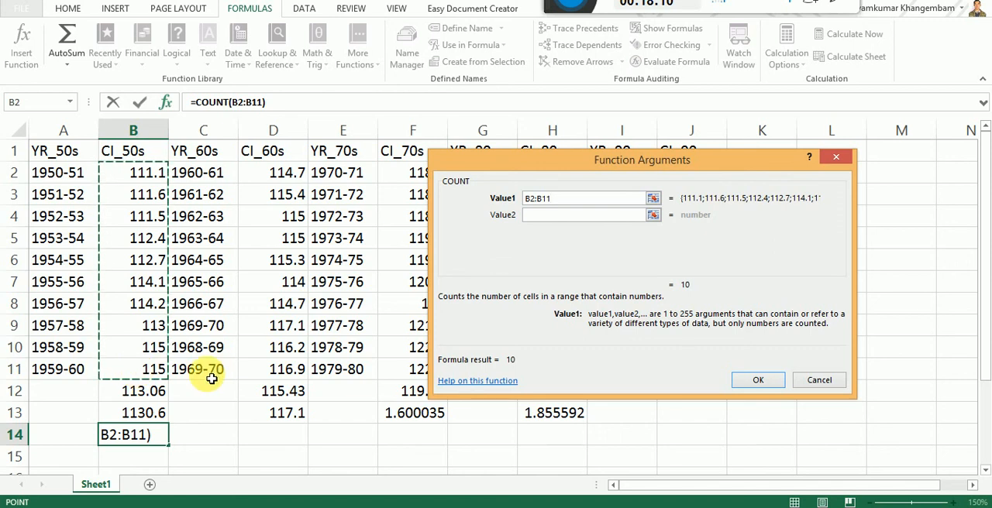
left_click(758, 380)
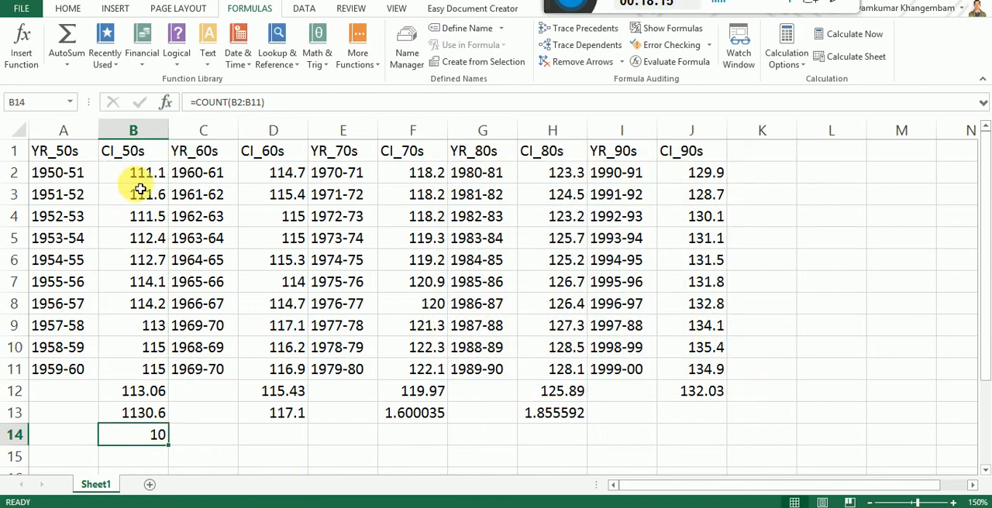
Step: Point out the counted CI_50s range B2:B11, the CI_80s and CI_90s columns, and the first CI_80s value in H2
left_click_drag(146, 176, 127, 375)
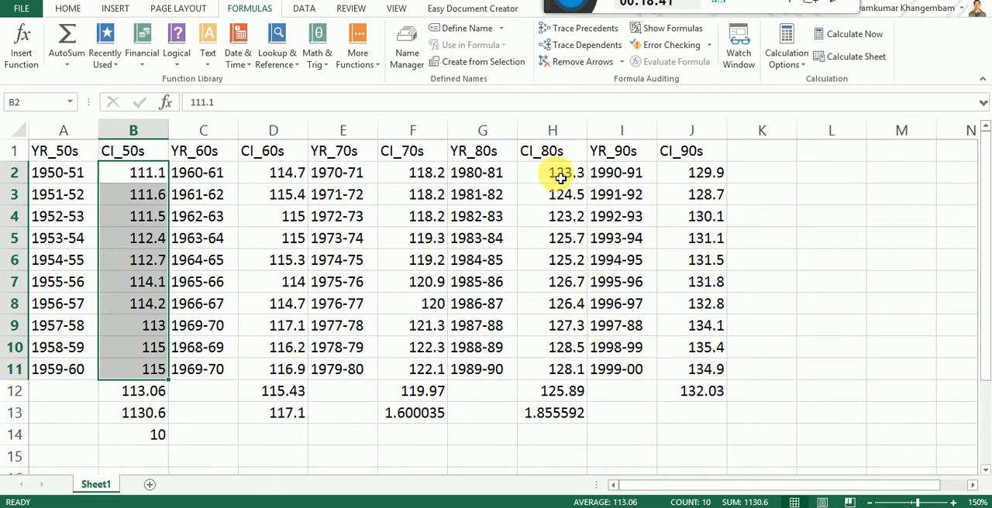
left_click(566, 137)
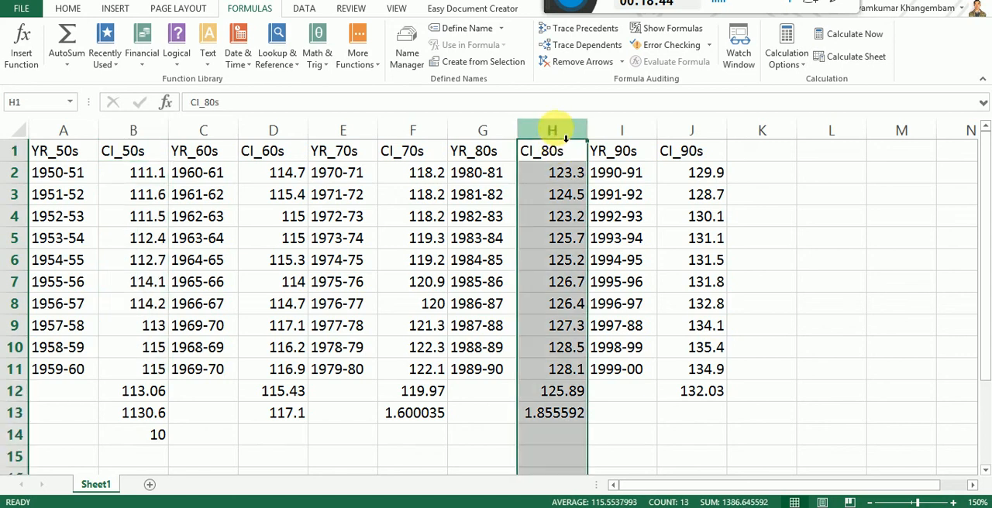
left_click(707, 130)
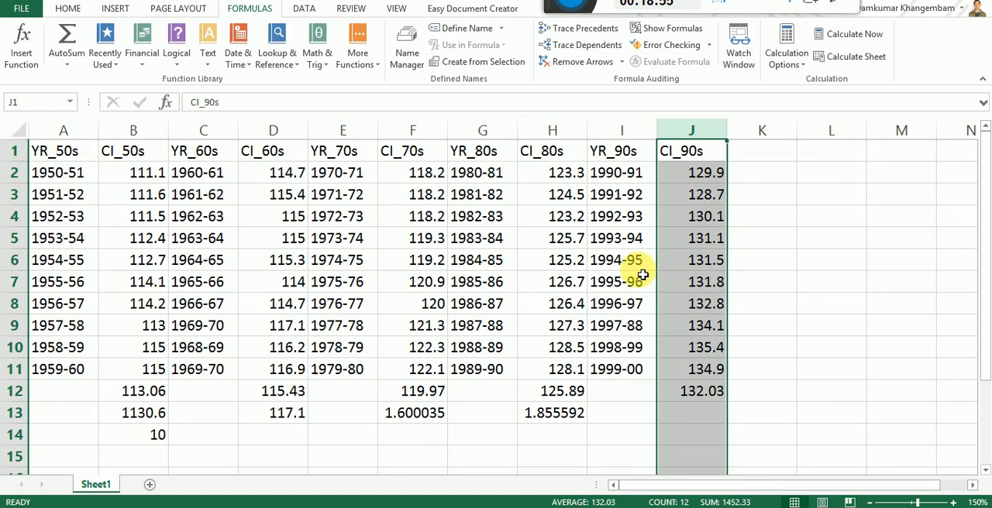
left_click(562, 174)
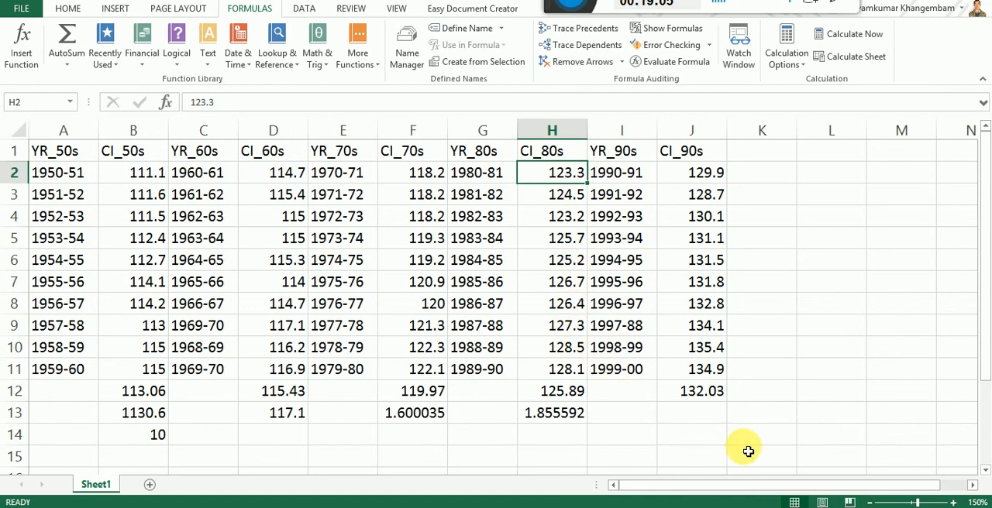
Step: Start a CORREL function in cell L14 and move its arguments dialog clear of the CI_80s and CI_90s columns
left_click(846, 441)
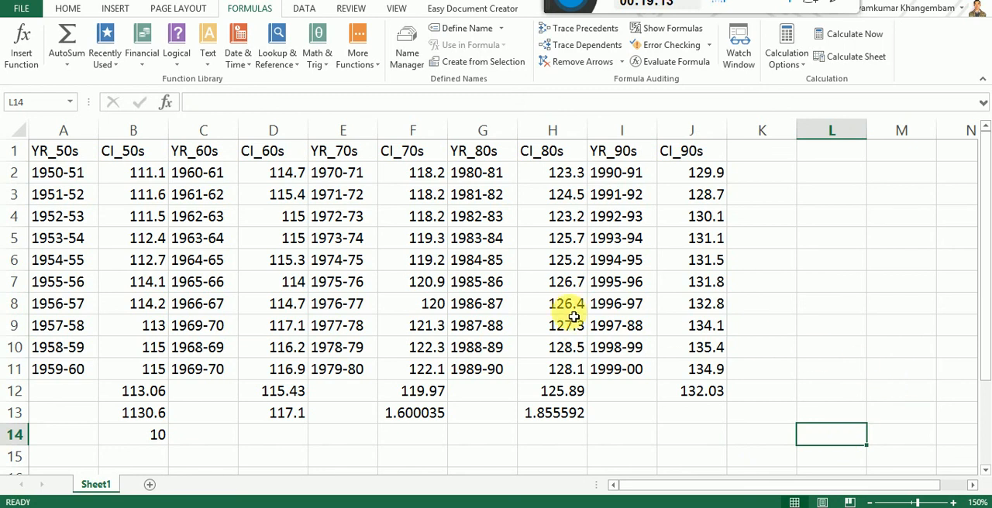
left_click(60, 9)
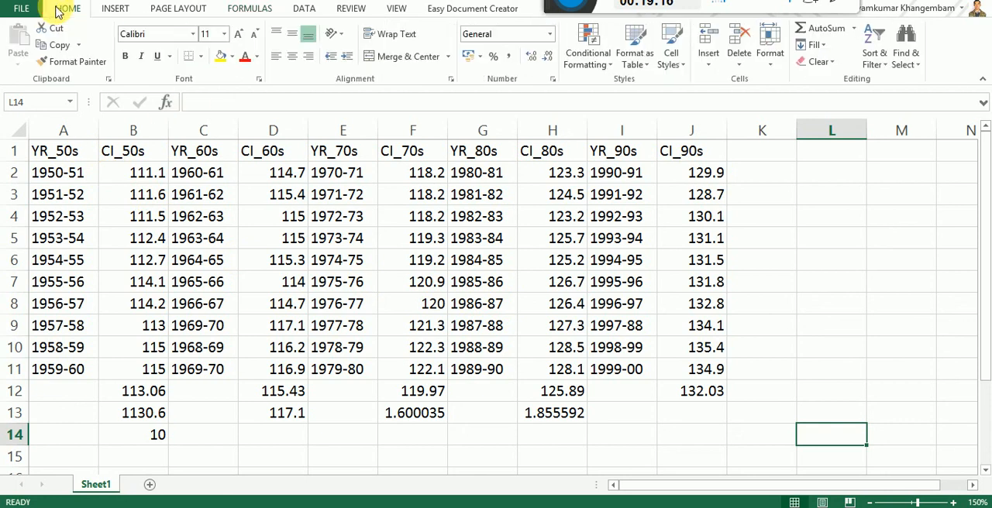
left_click(252, 9)
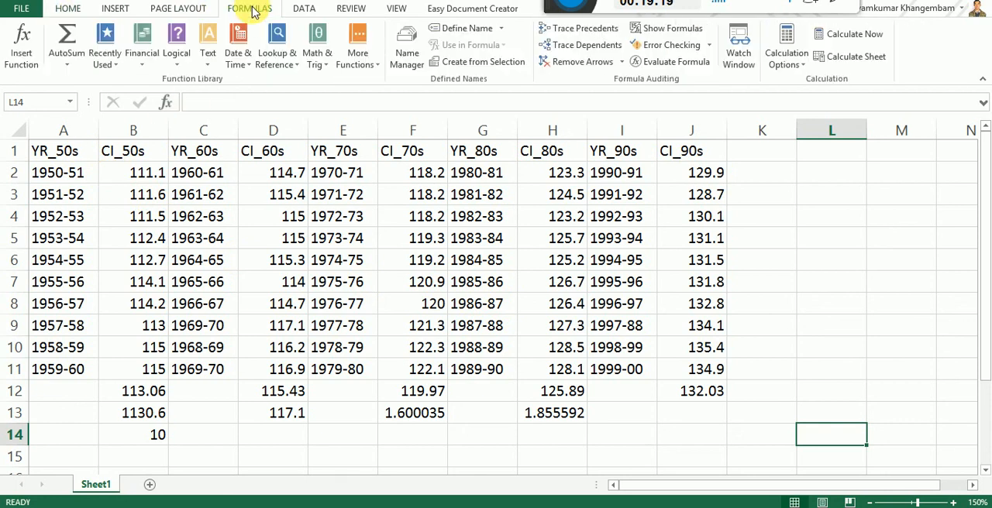
left_click(360, 52)
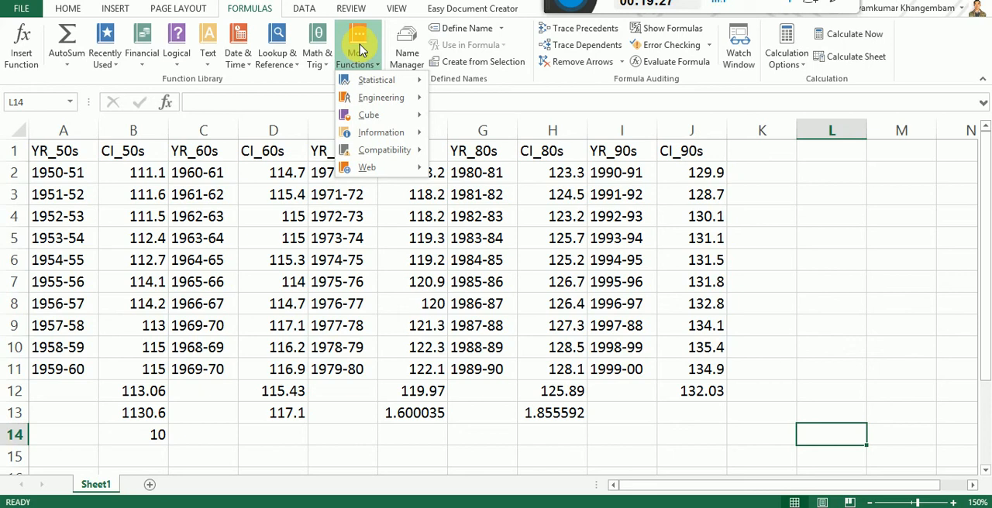
mouse_move(388, 89)
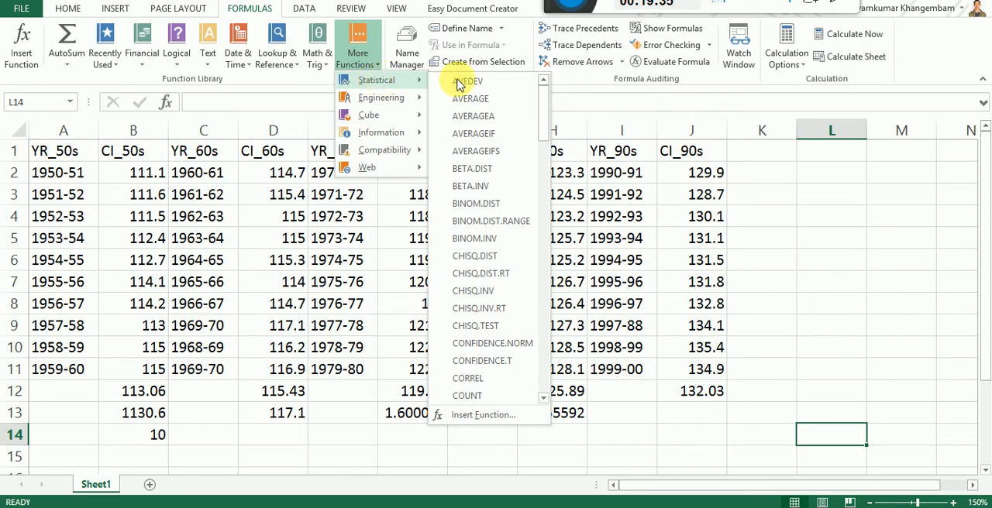
scroll(496, 124, "down", 1)
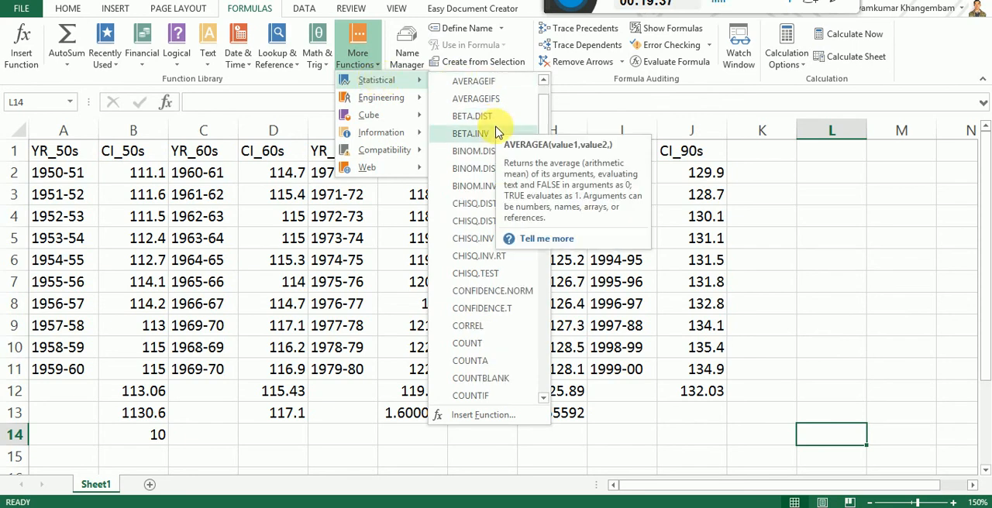
scroll(496, 125, "down", 1)
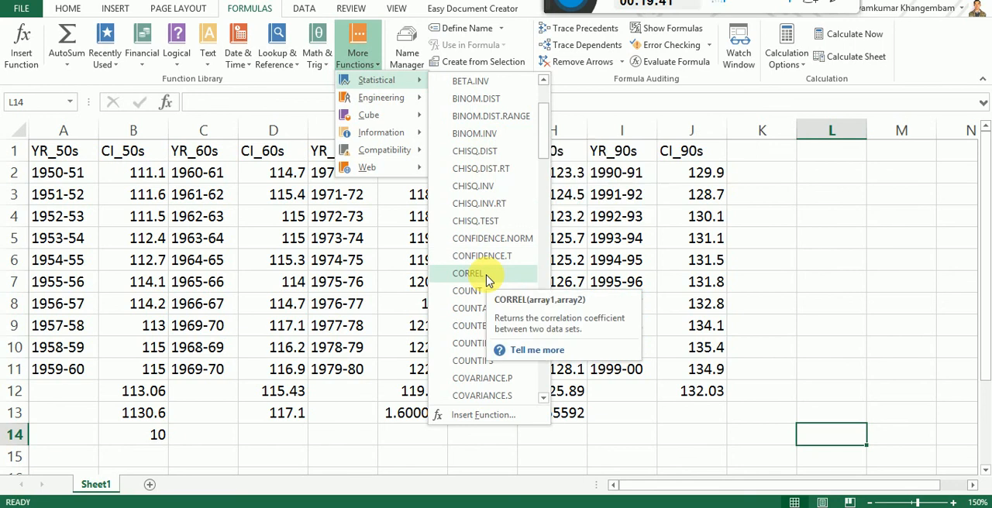
left_click(486, 277)
left_click_drag(695, 189, 334, 220)
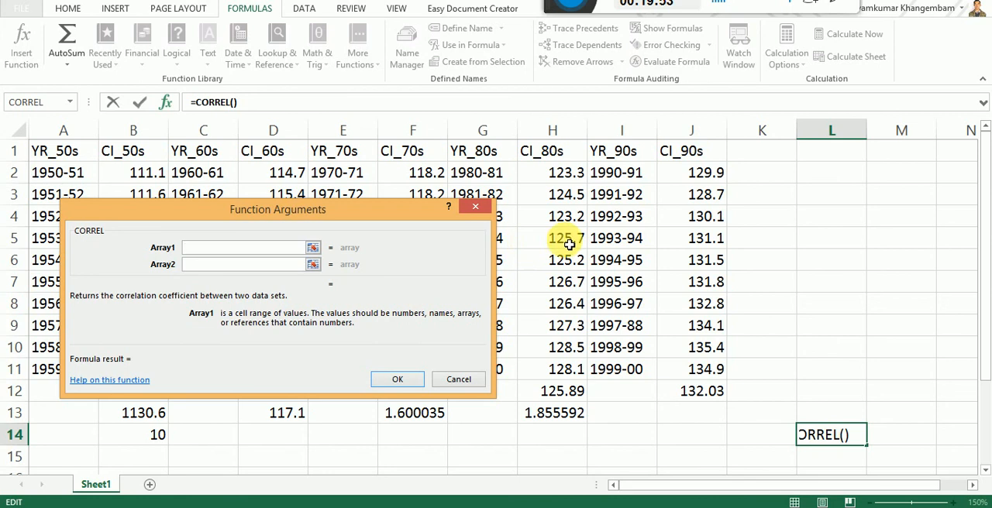
Step: Correlate CI_80s with CI_90s in L14, using H2:H11 as Array1 and J2:J11 as Array2
left_click(568, 177)
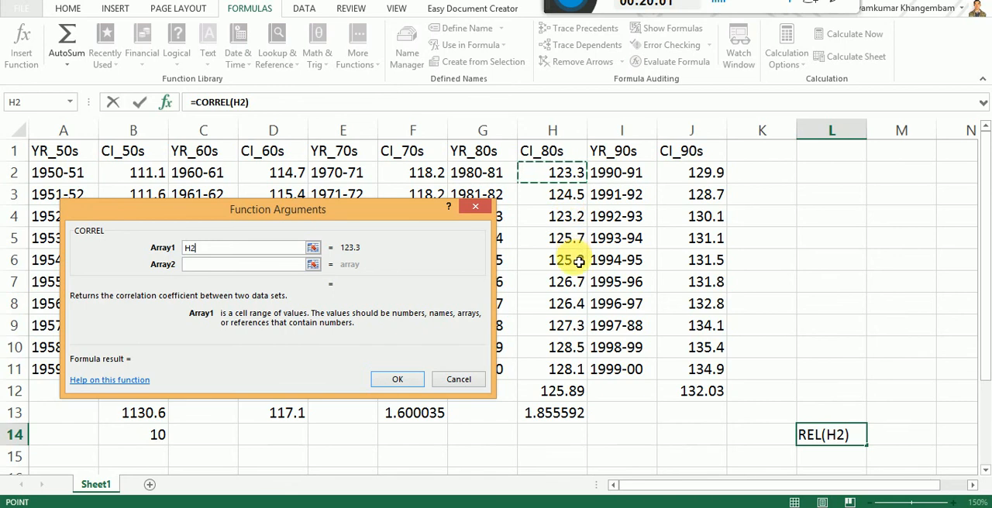
left_click(568, 375, "shift")
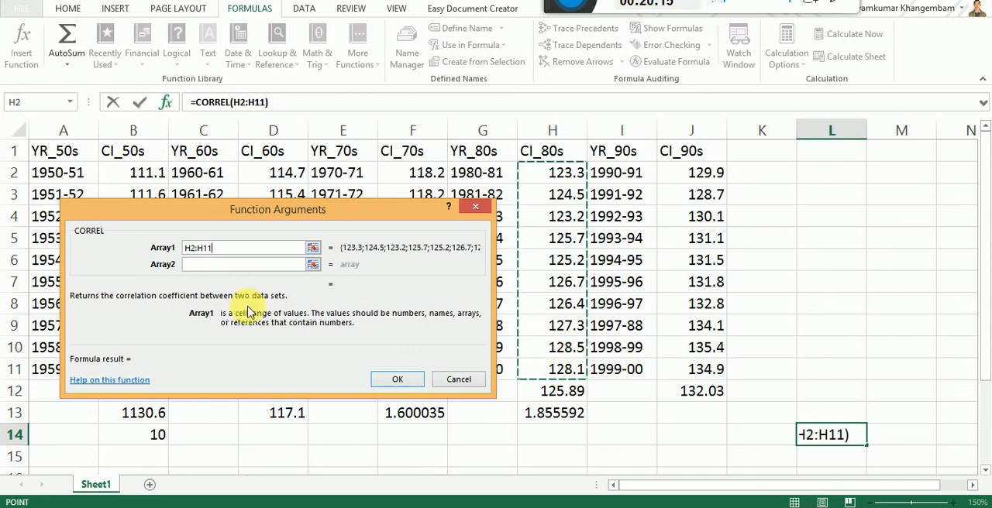
left_click(196, 265)
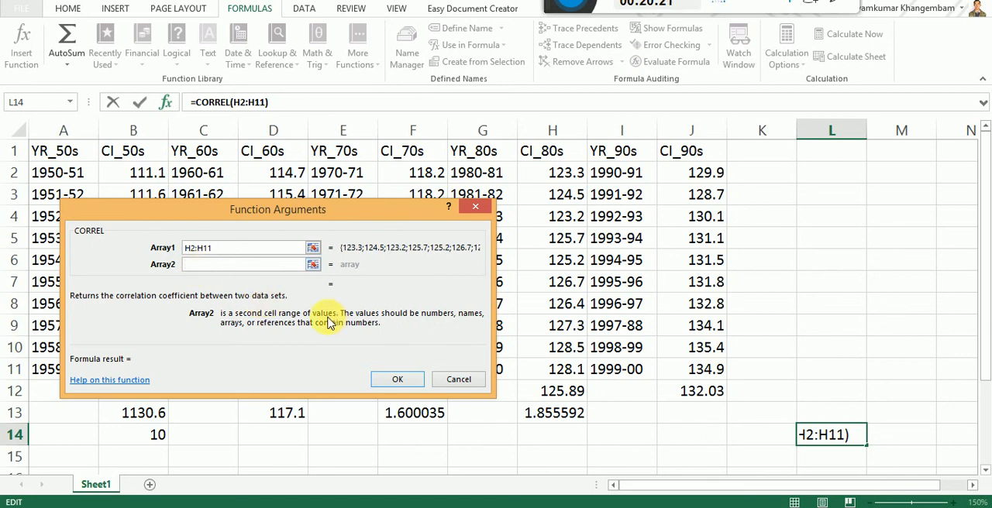
left_click(698, 179)
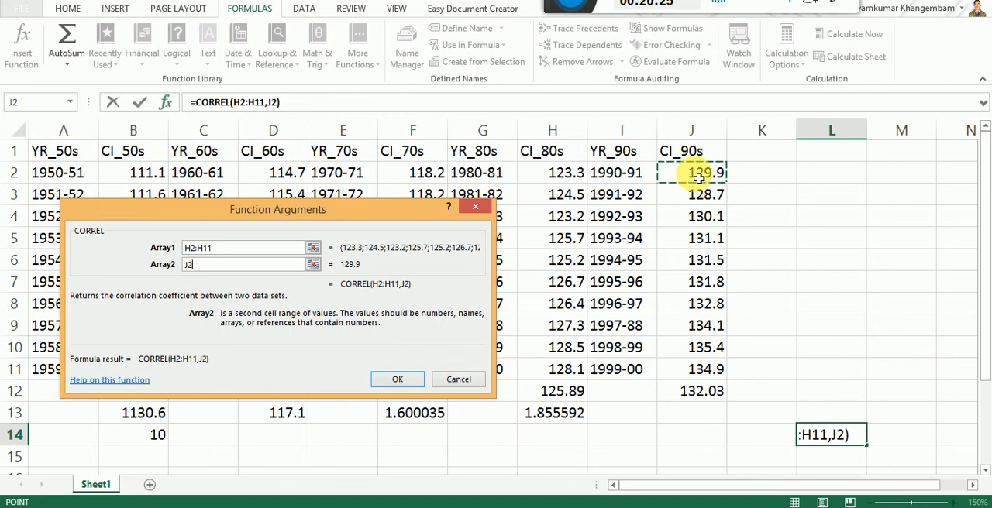
left_click(702, 373, "shift")
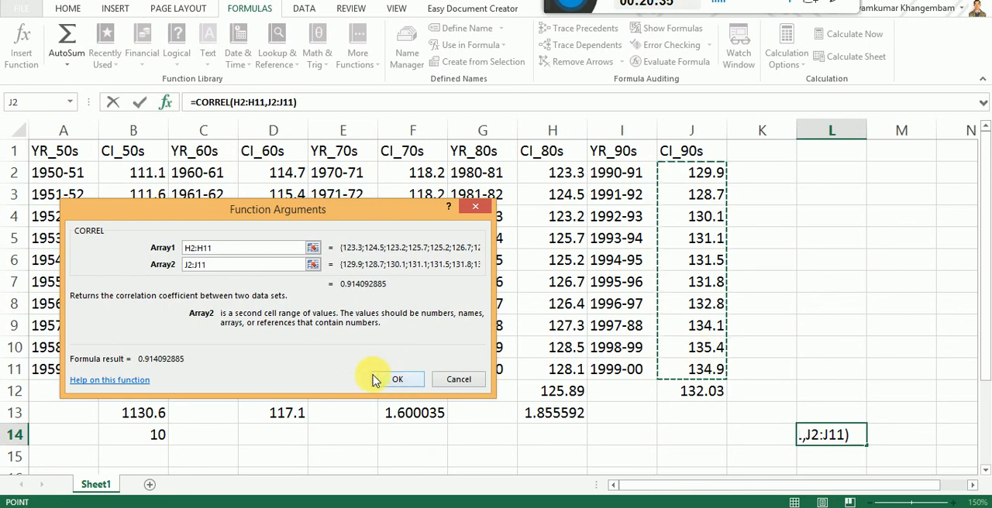
left_click(397, 379)
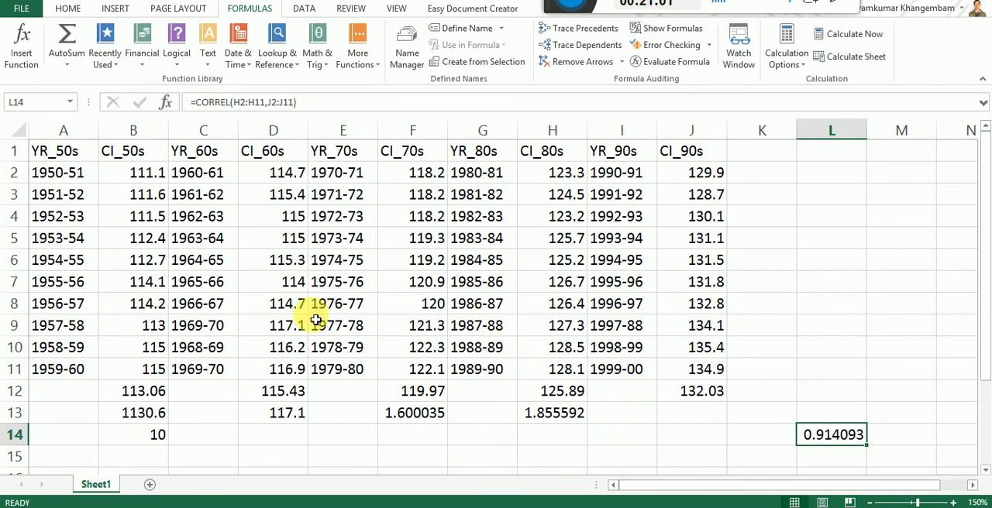
Step: Point out the CI_60s and CI_70s columns, and start a CORREL function in cell F15 with its dialog clear of column F
left_click(274, 131)
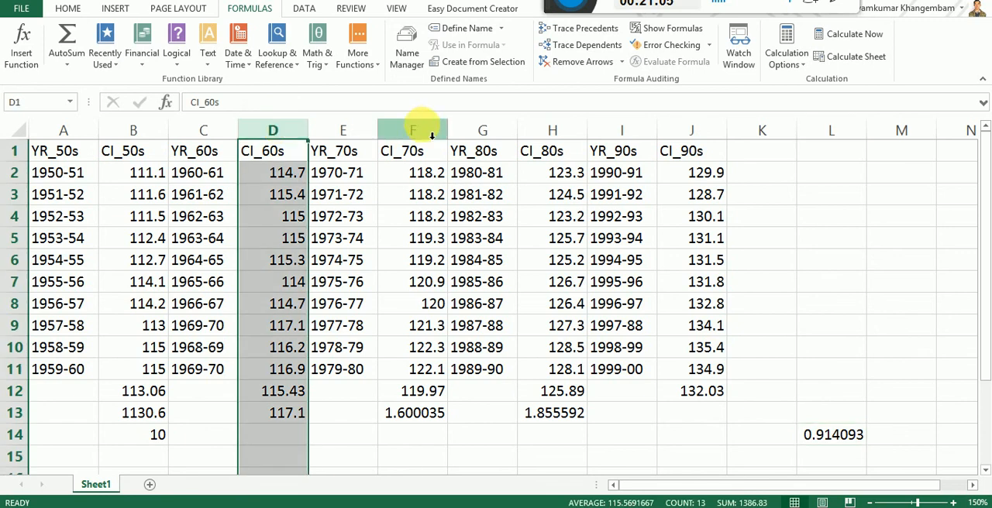
left_click(414, 132)
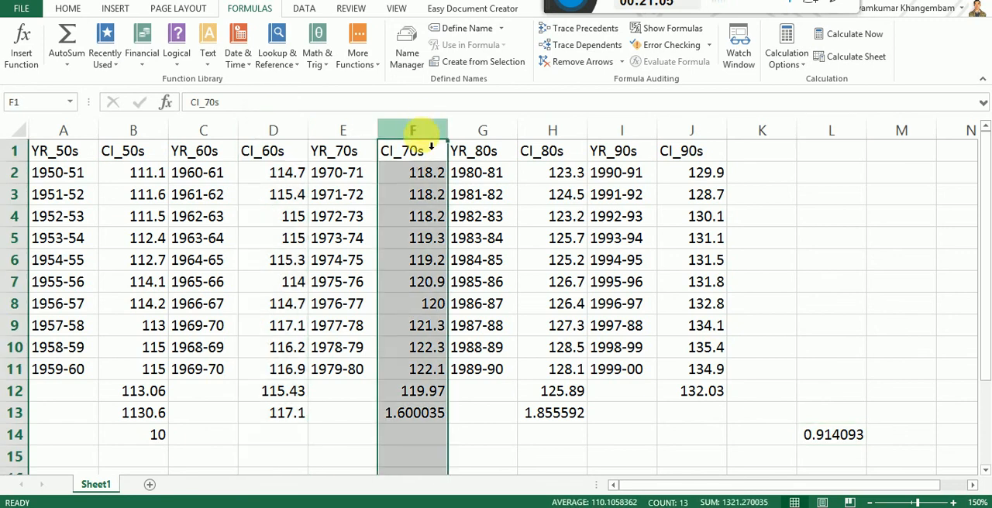
left_click(422, 463)
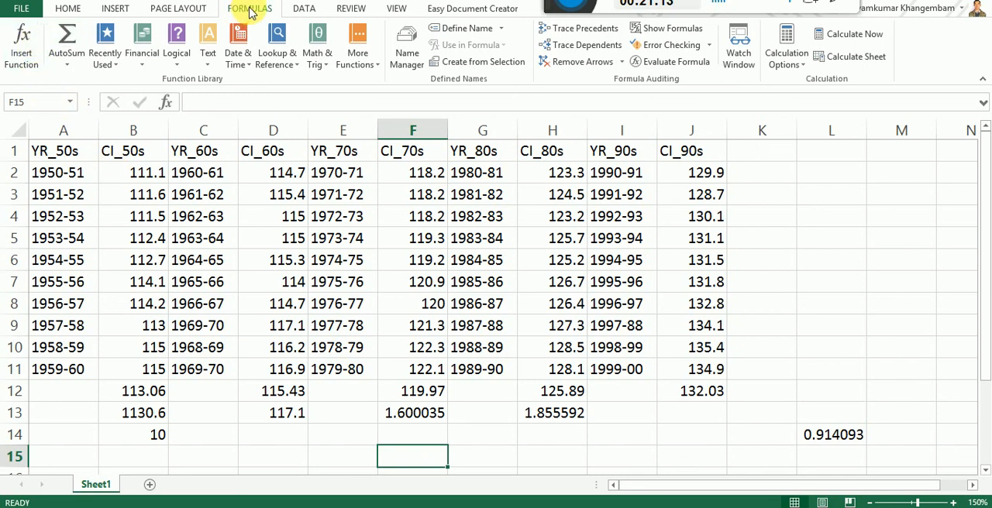
left_click(370, 62)
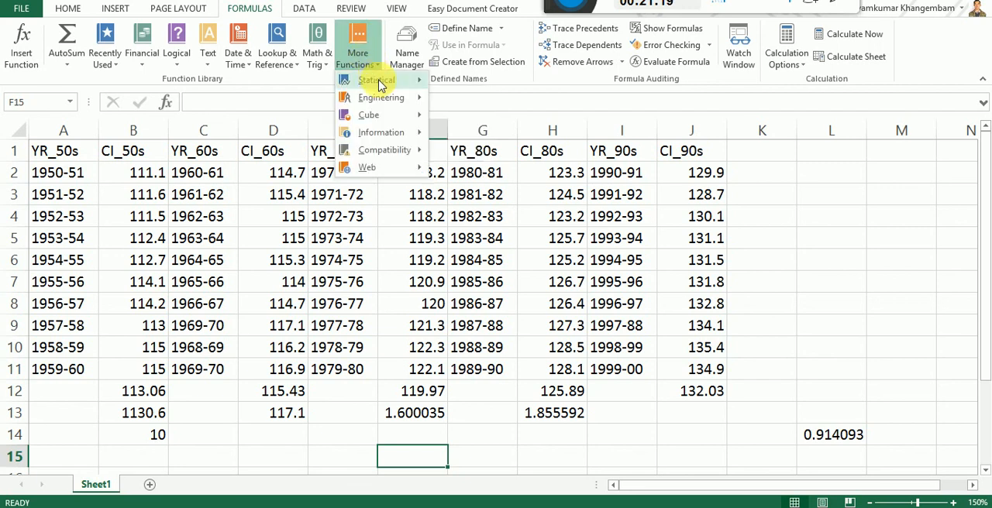
mouse_move(388, 83)
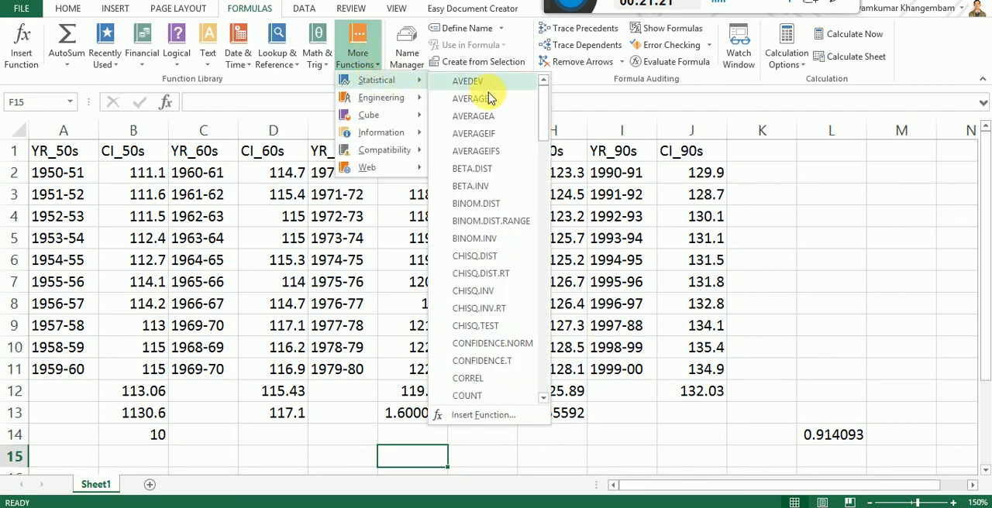
scroll(481, 308, "down", 1)
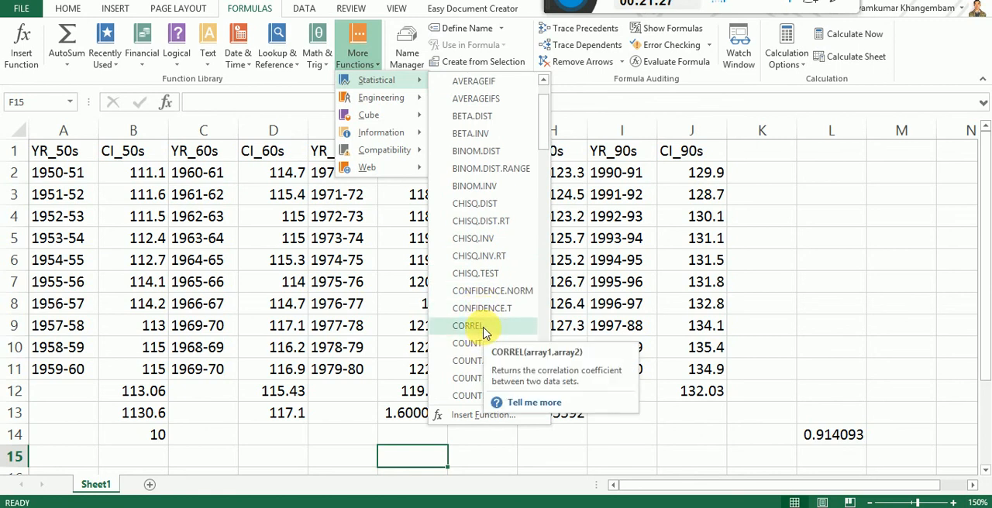
left_click(482, 329)
mouse_move(276, 216)
left_click_drag(277, 217, 767, 179)
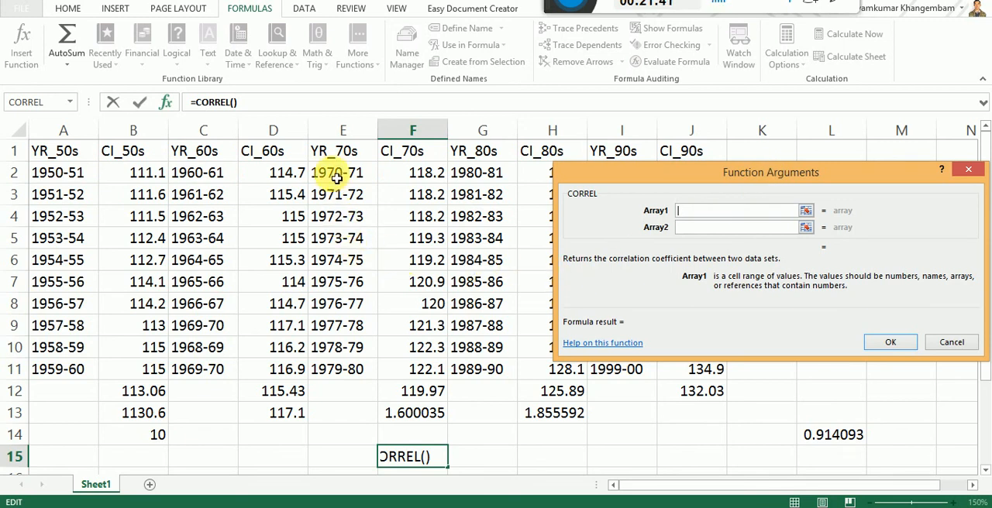
Step: Correlate CI_70s with CI_80s in F15, using F2:F11 as Array1 and H2:H11 as Array2
left_click(414, 177)
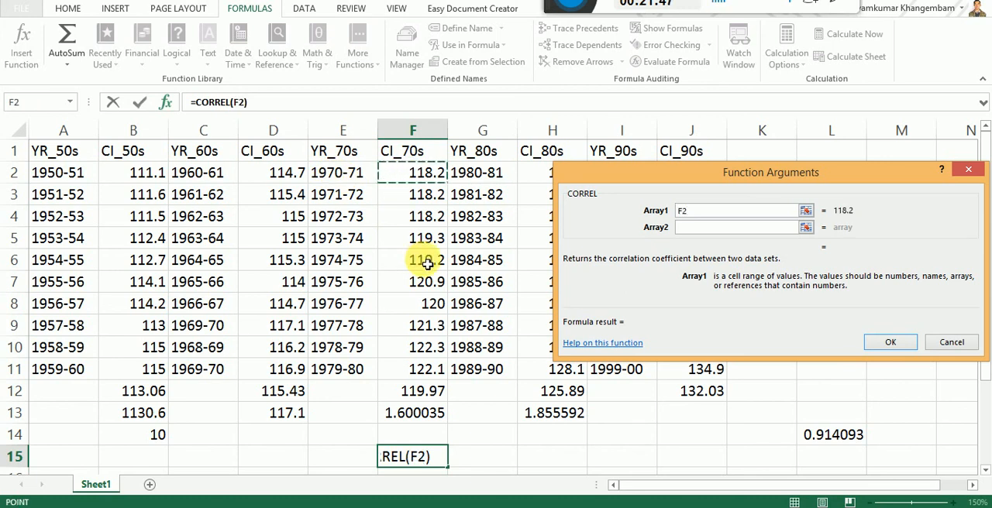
left_click(416, 376, "shift")
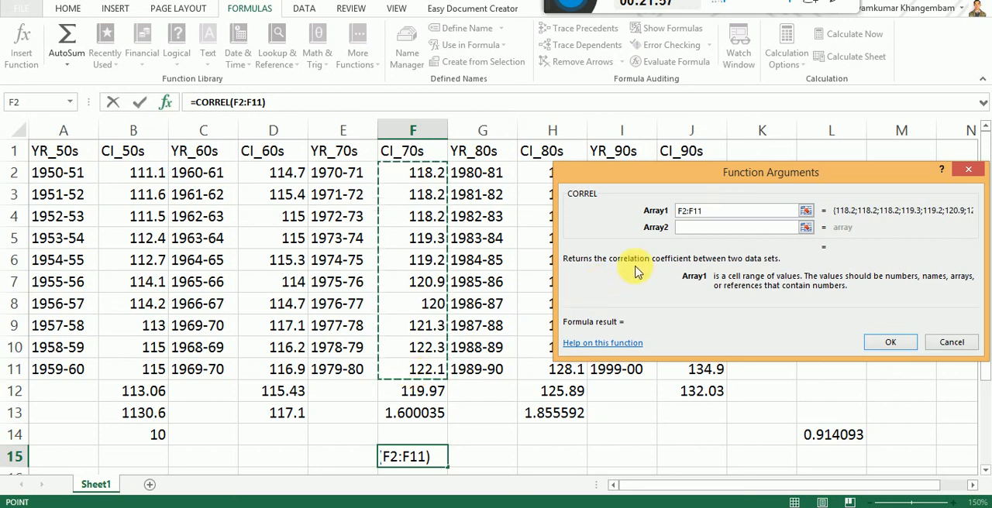
left_click(682, 227)
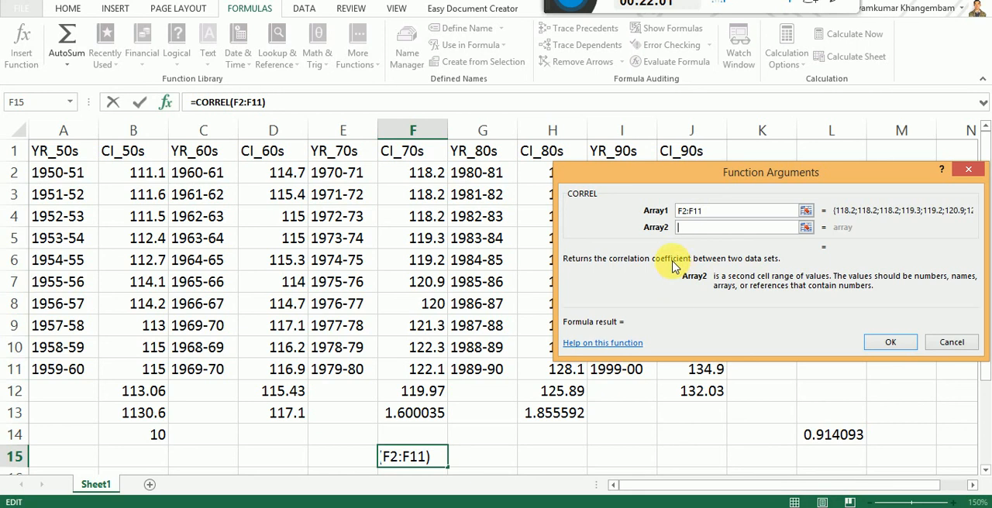
left_click(756, 175)
left_click_drag(757, 175, 211, 178)
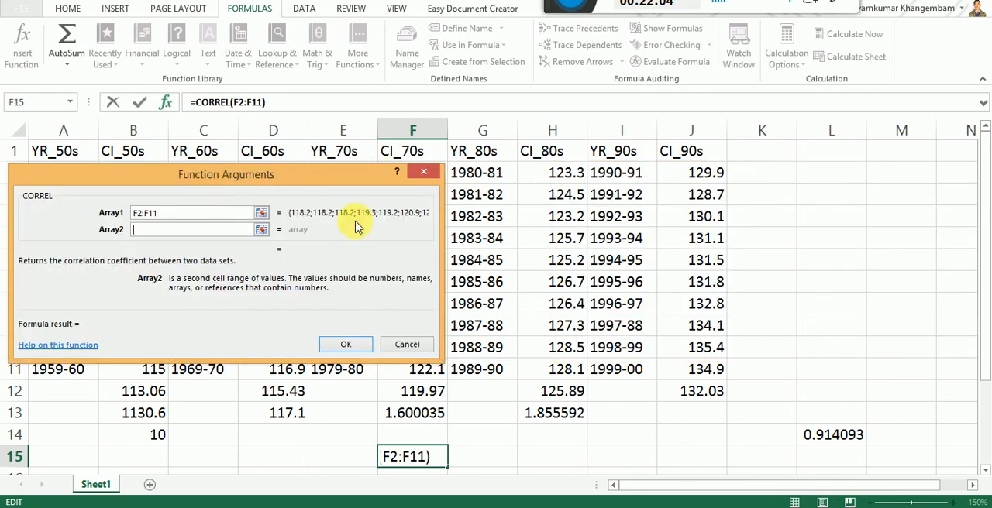
left_click(560, 179)
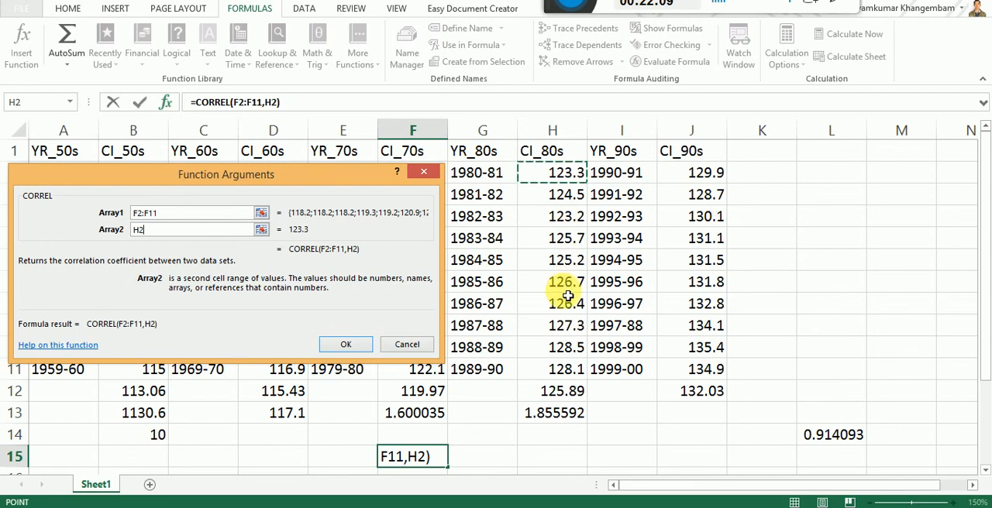
left_click(561, 371, "shift")
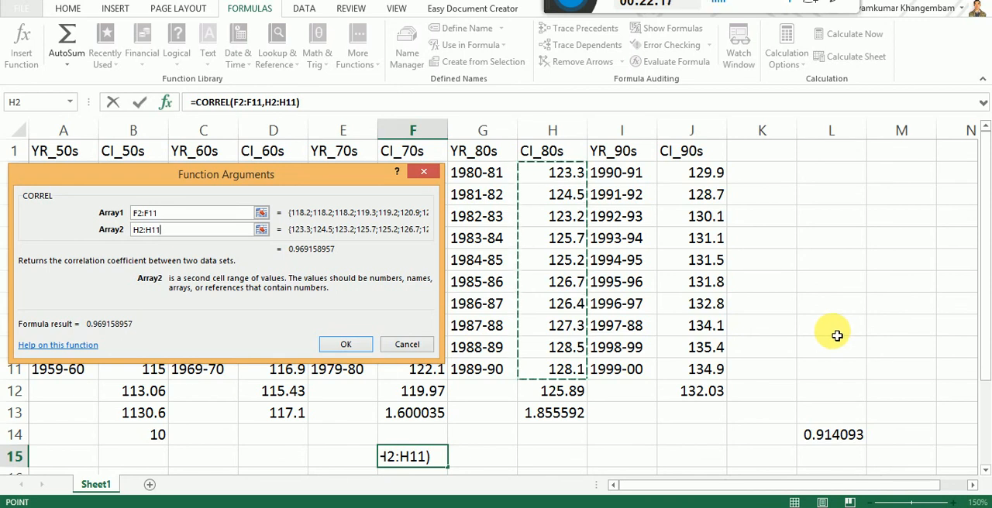
left_click(348, 346)
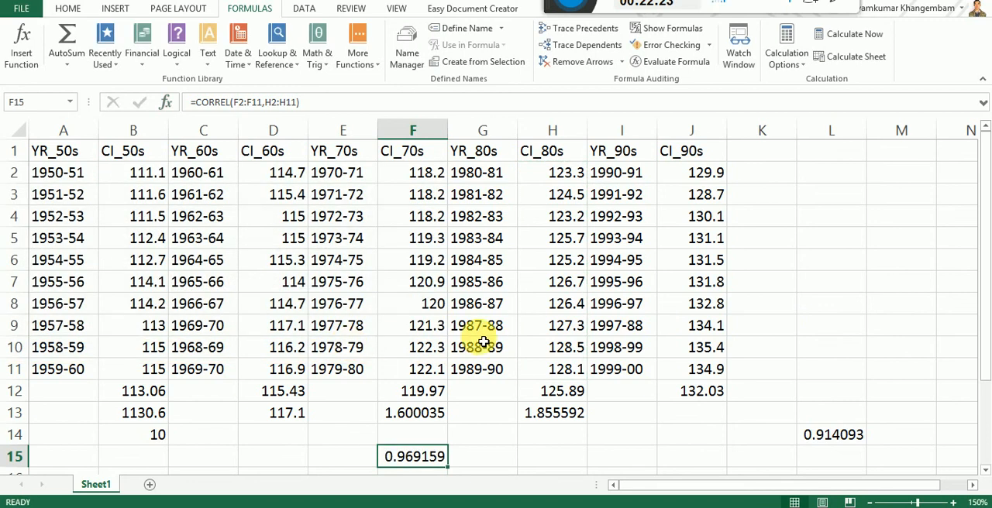
Step: Point out the CI_70s and CI_80s columns and their correlation in F15, check the Google Meet window and return to the Excel worksheet
left_click(414, 131)
left_click(543, 130)
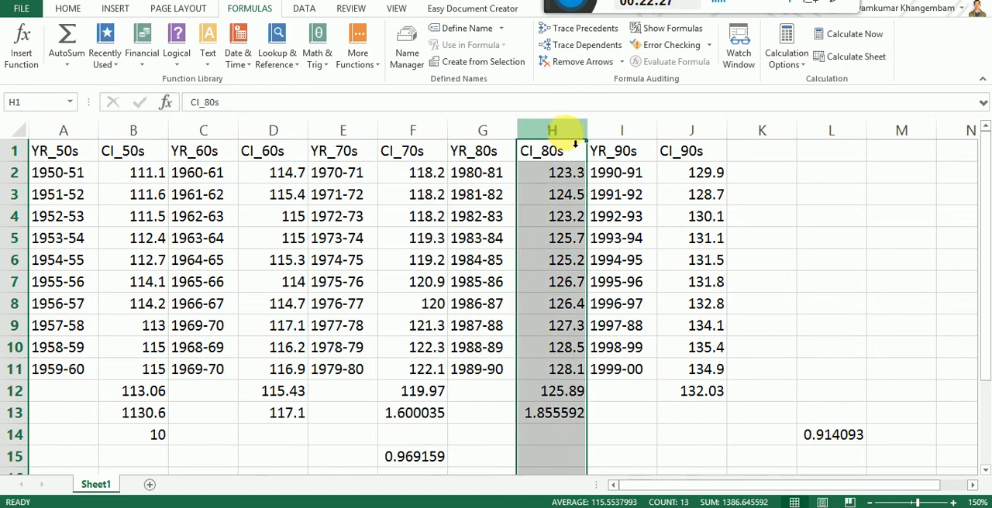
left_click(417, 461)
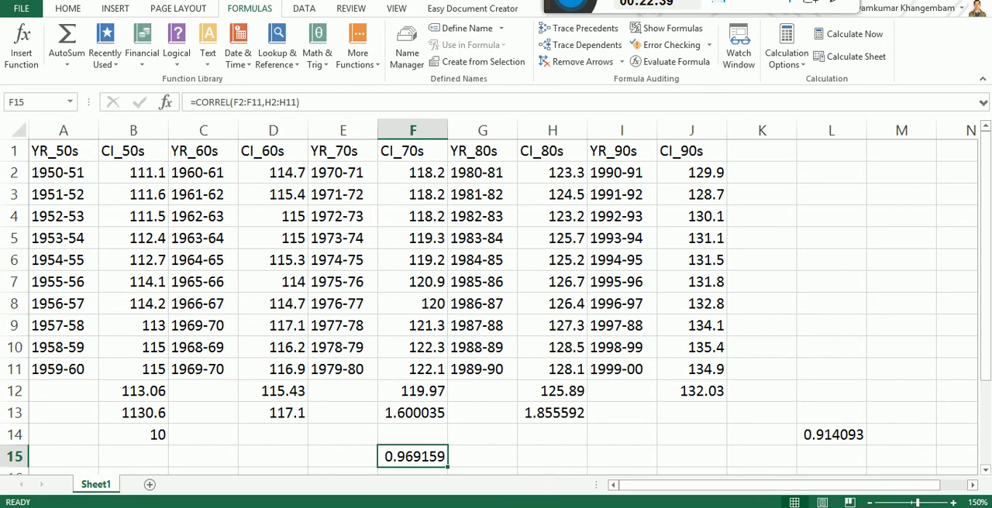
key("alt+Tab")
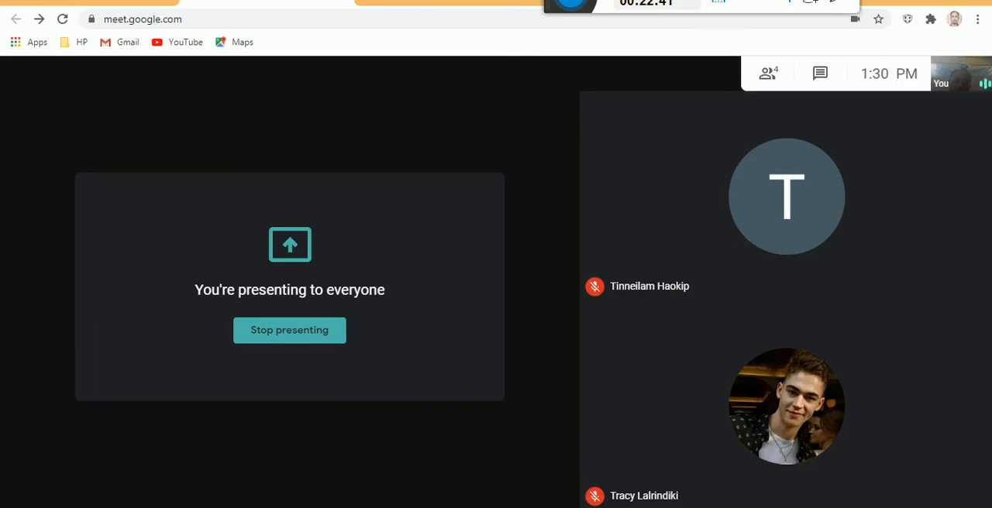
left_click(341, 505)
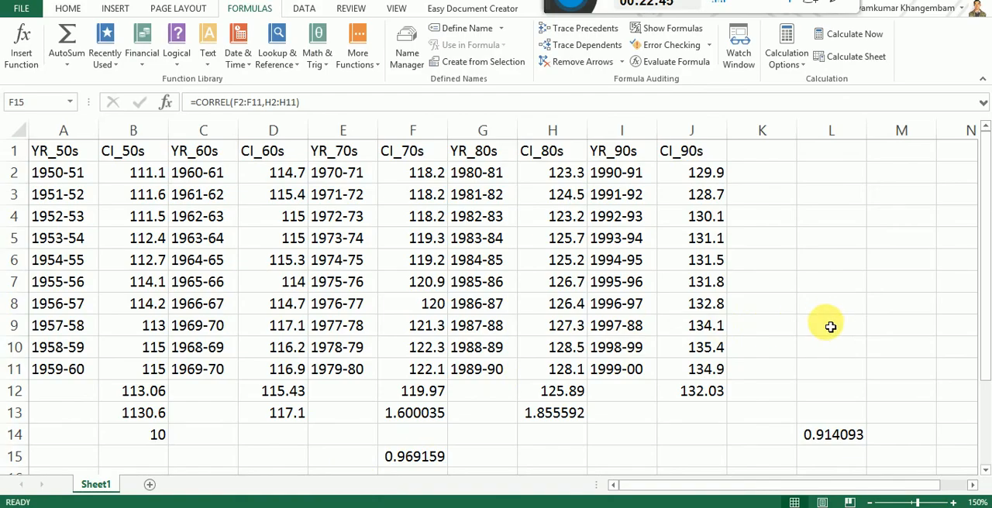